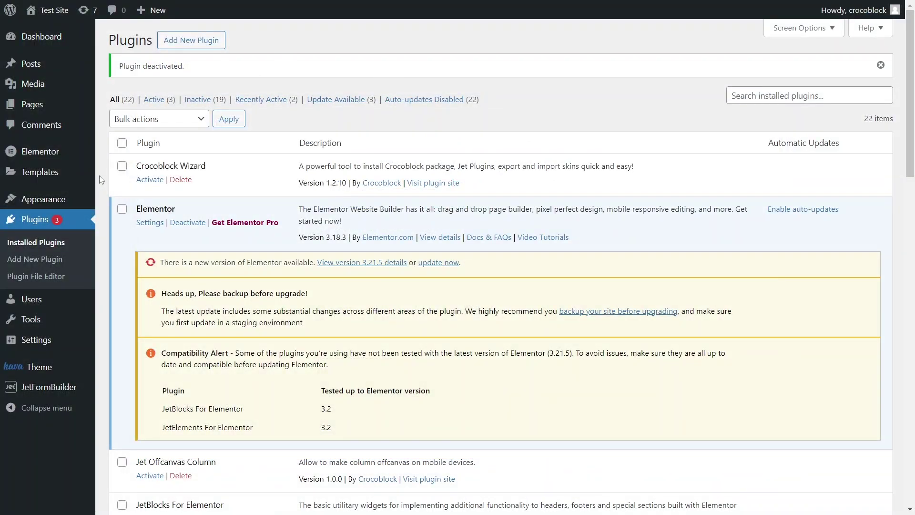
In JetFormBuilder Settings, enable the Form Accessibility options Disable "Next" button and Automatic focus
{"action": "mouse_move", "coordinate": [56, 388]}
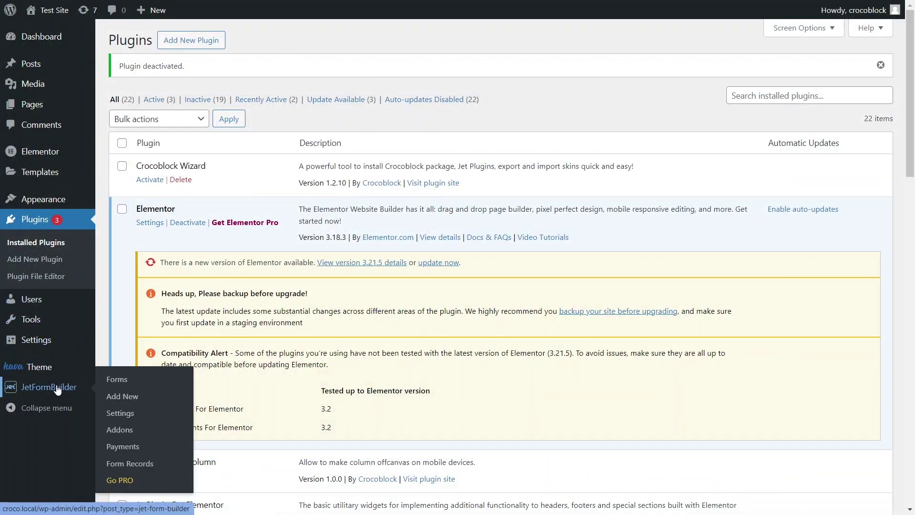
{"action": "left_click", "coordinate": [124, 413]}
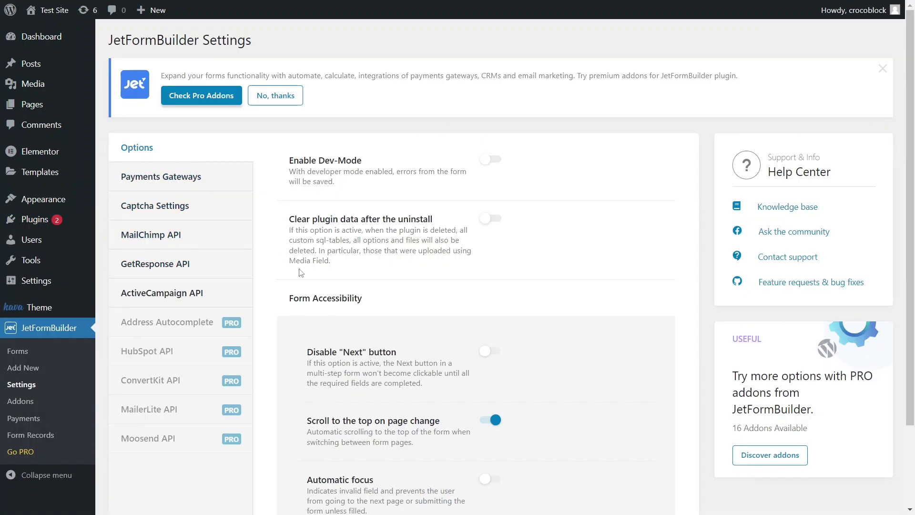
{"action": "scroll", "coordinate": [423, 399], "scroll_direction": "down", "scroll_amount": 2}
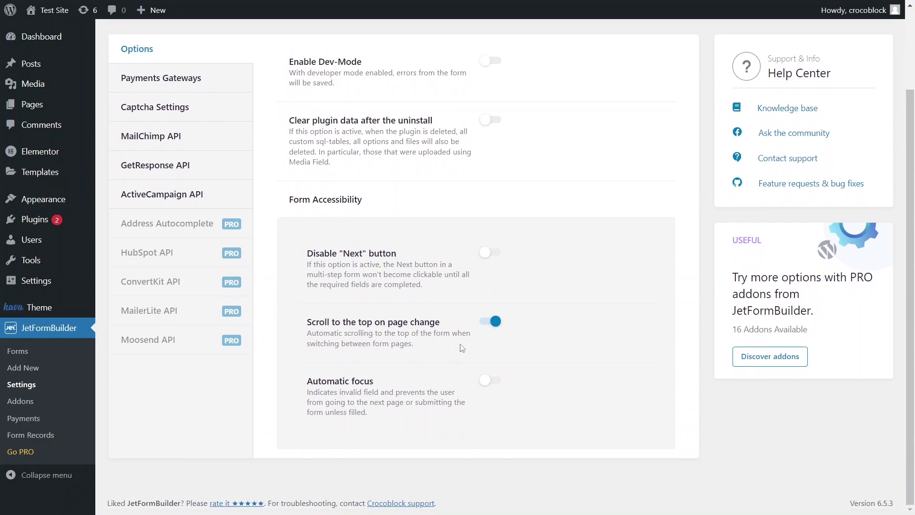
{"action": "left_click", "coordinate": [498, 258]}
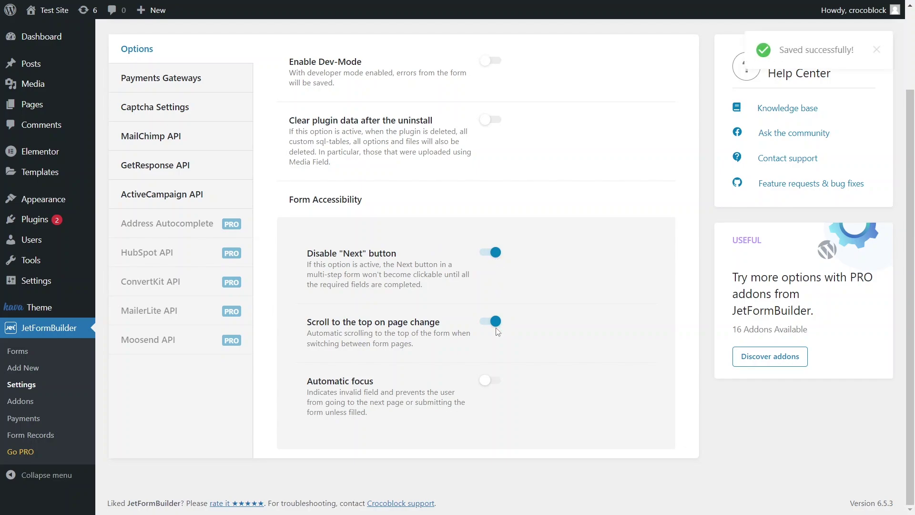
{"action": "left_click", "coordinate": [495, 388]}
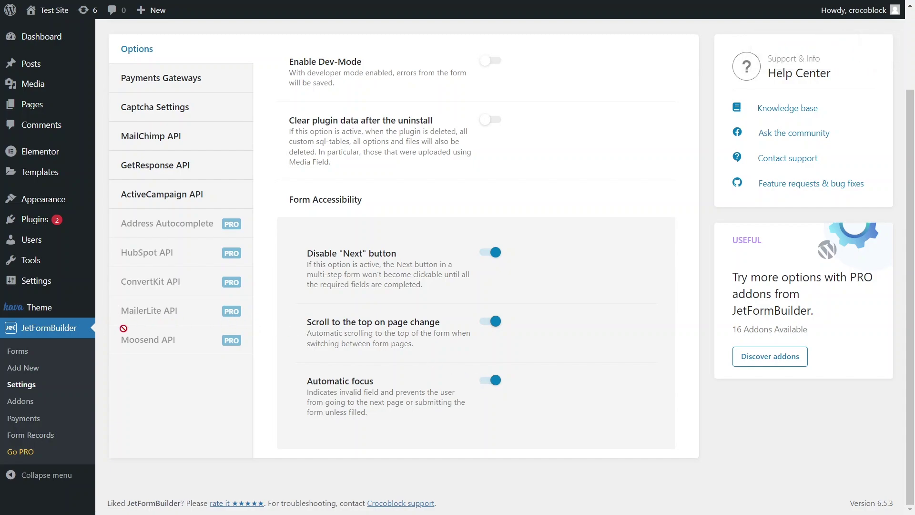
Create a new form titled 'Multi-Step Form', starting from scratch
{"action": "left_click", "coordinate": [40, 372]}
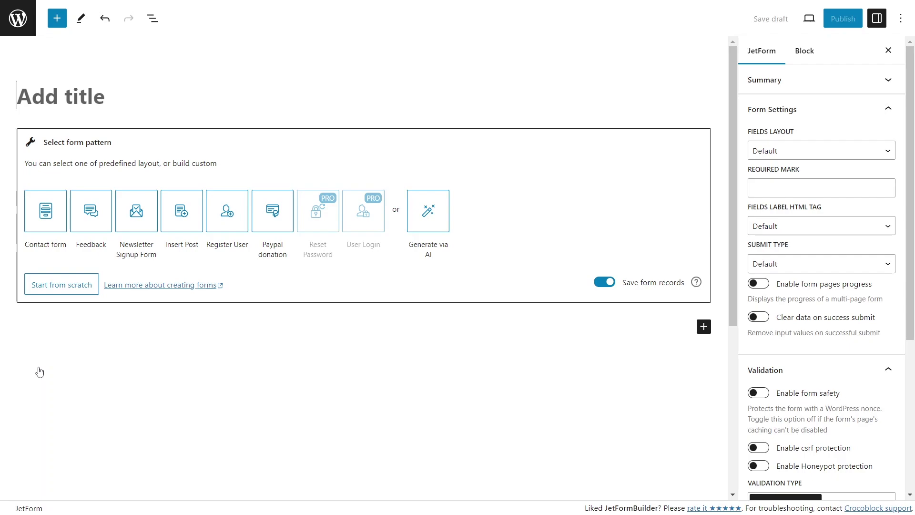
{"action": "type", "text": "Multi-"}
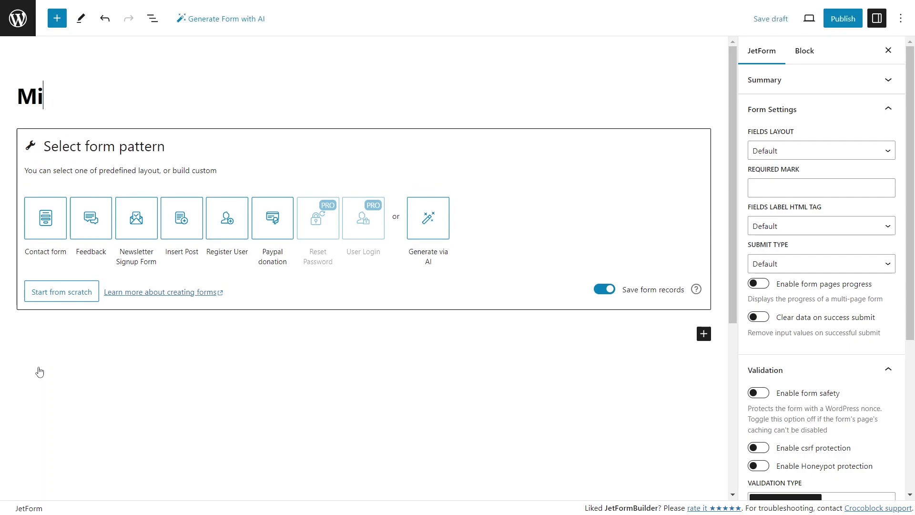
{"action": "type", "text": "Step Form"}
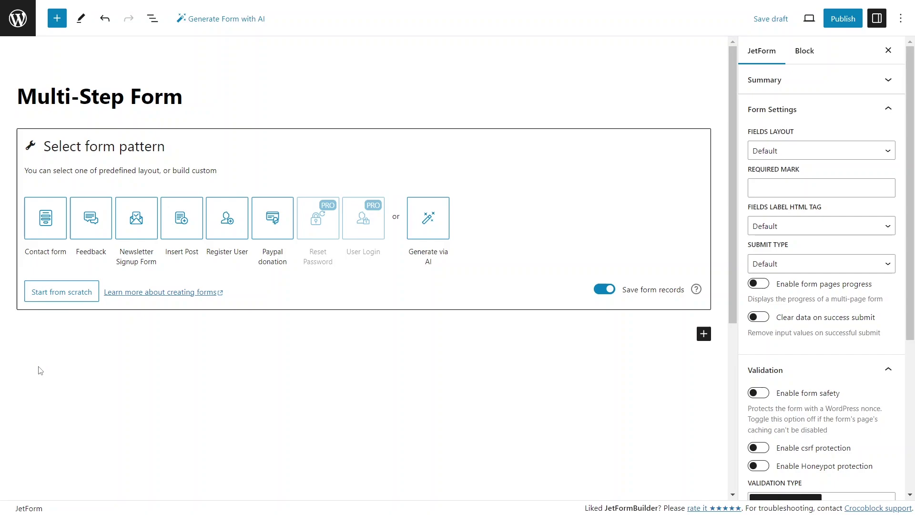
{"action": "left_click", "coordinate": [86, 293]}
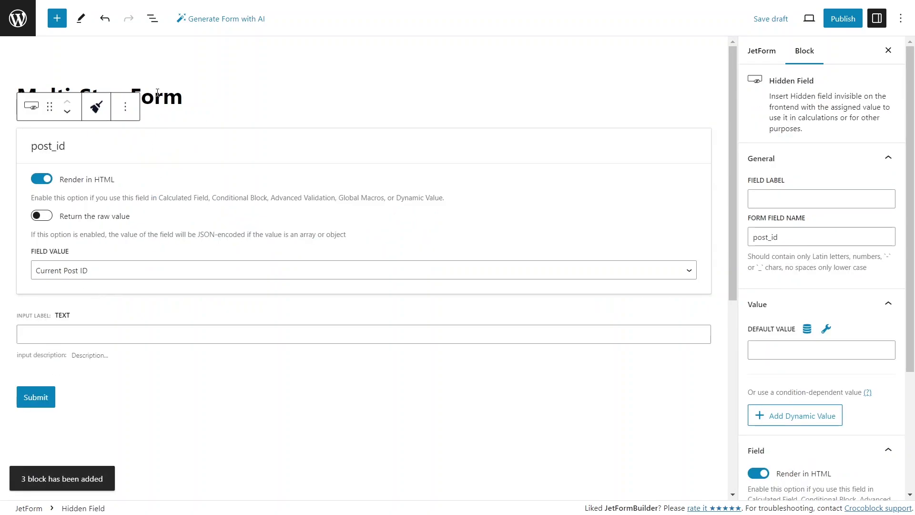
Delete the default post_id, text_field and submit button blocks, then enable form pages progress
{"action": "left_click", "coordinate": [153, 18]}
{"action": "left_click", "coordinate": [195, 81]}
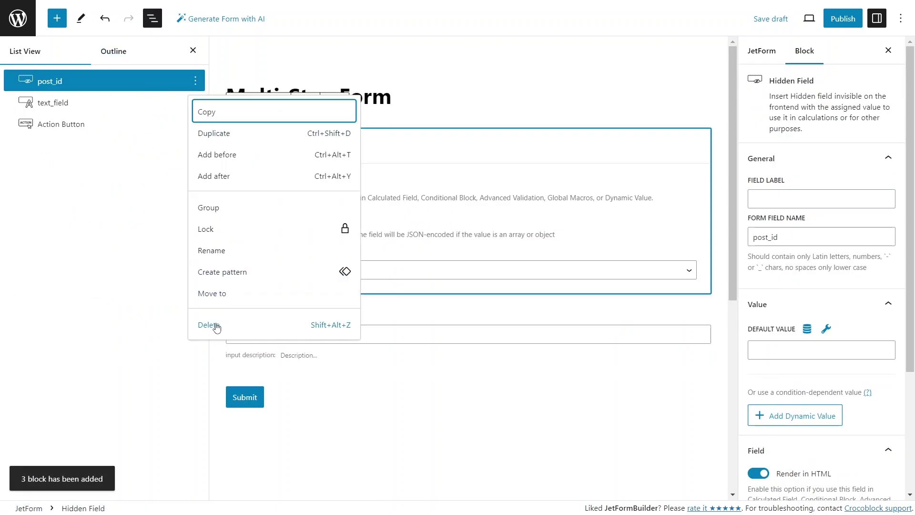
{"action": "left_click", "coordinate": [216, 327]}
{"action": "left_click", "coordinate": [195, 81]}
{"action": "left_click", "coordinate": [214, 326]}
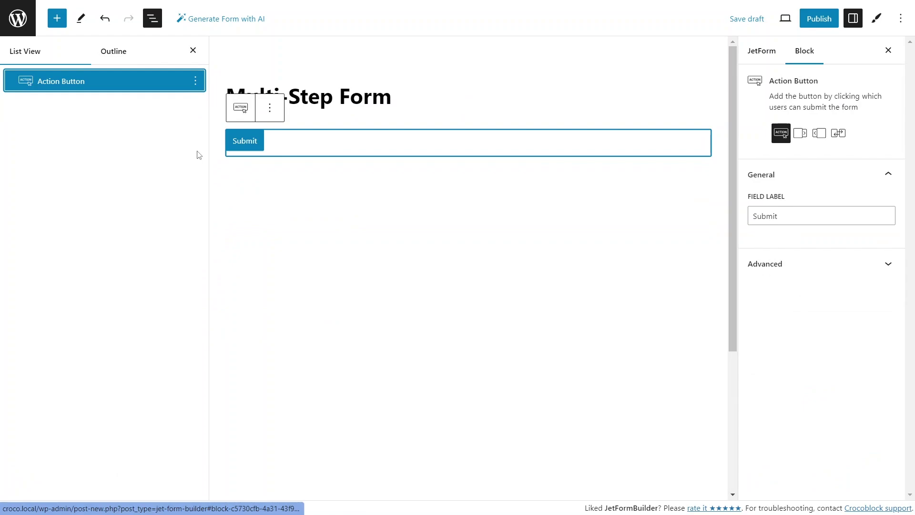
{"action": "left_click", "coordinate": [195, 81]}
{"action": "left_click", "coordinate": [207, 312]}
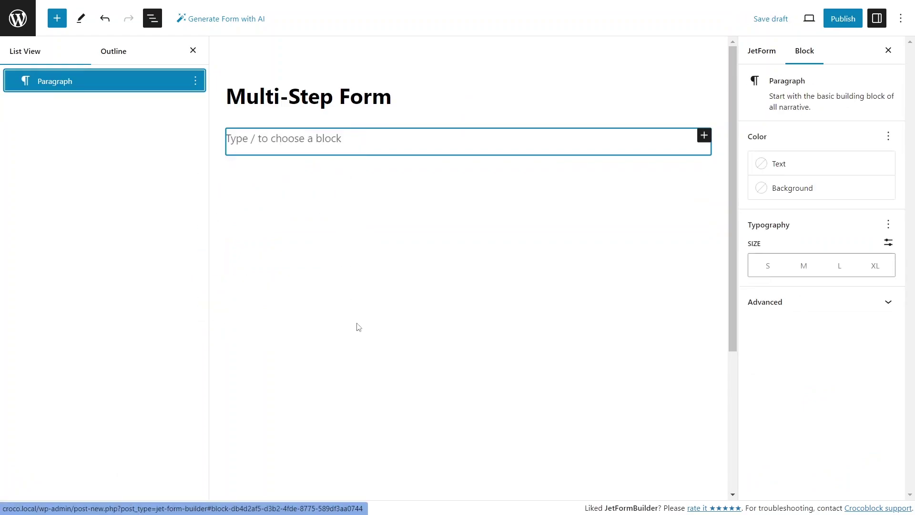
{"action": "left_click", "coordinate": [750, 56]}
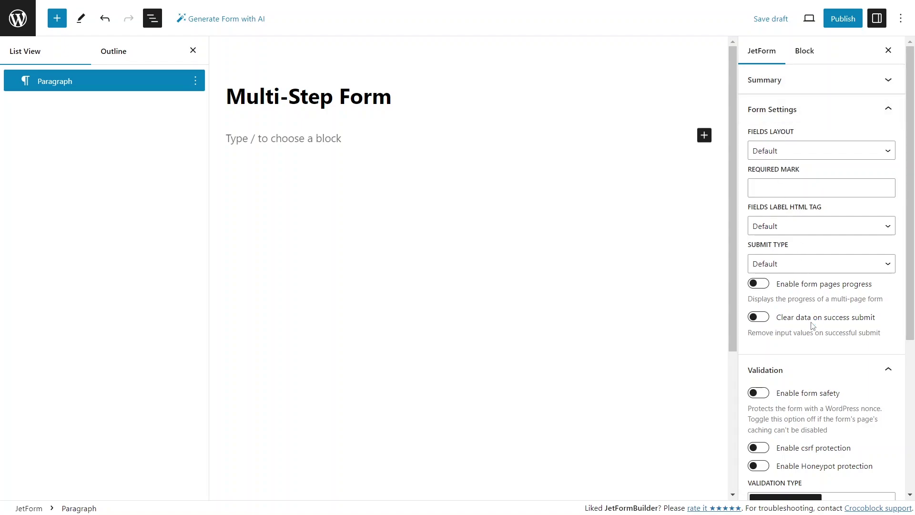
{"action": "left_click", "coordinate": [764, 284]}
Add a 50/50 columns row with the note 'Provide valid email address to validate form submission' on the left
{"action": "left_click", "coordinate": [197, 85]}
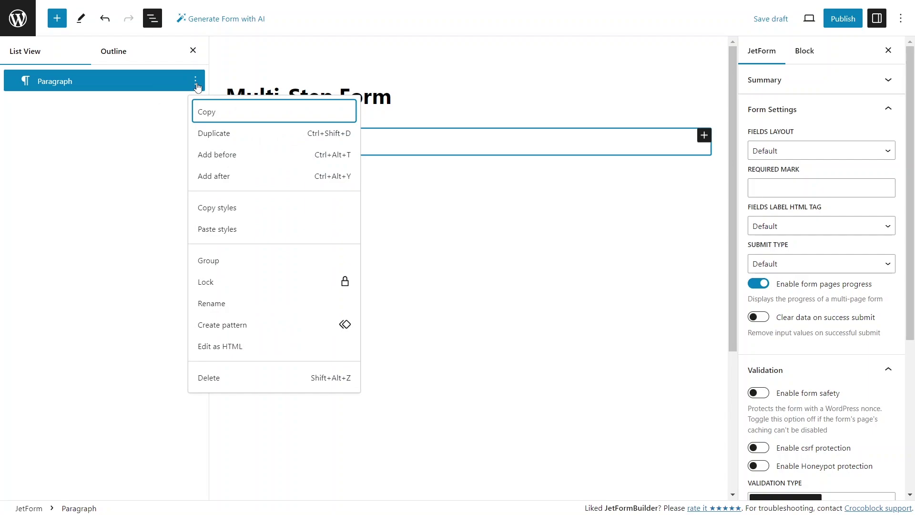
{"action": "left_click", "coordinate": [196, 85]}
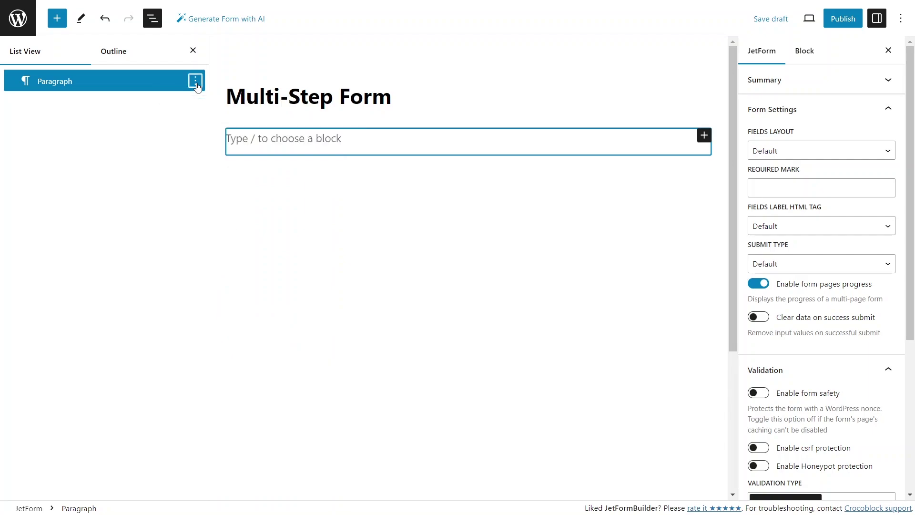
{"action": "left_click", "coordinate": [242, 144]}
{"action": "type", "text": "/colu"}
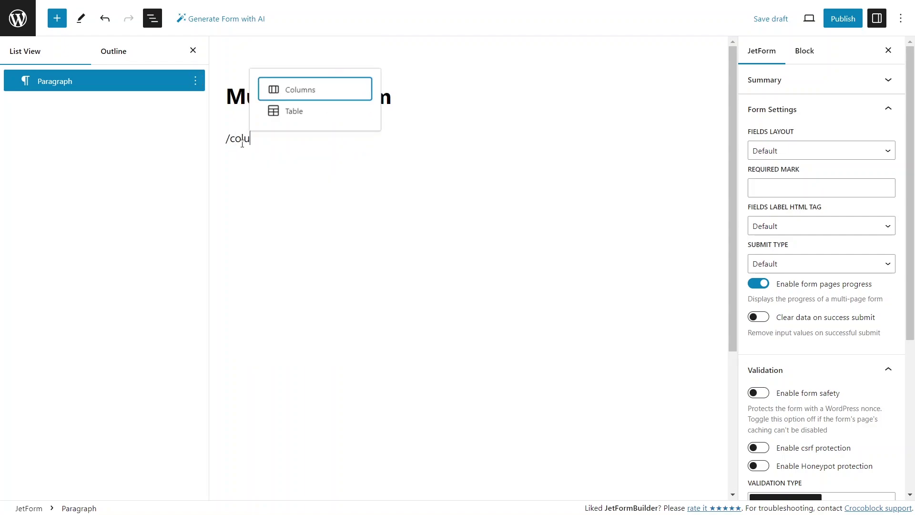
{"action": "left_click", "coordinate": [286, 91]}
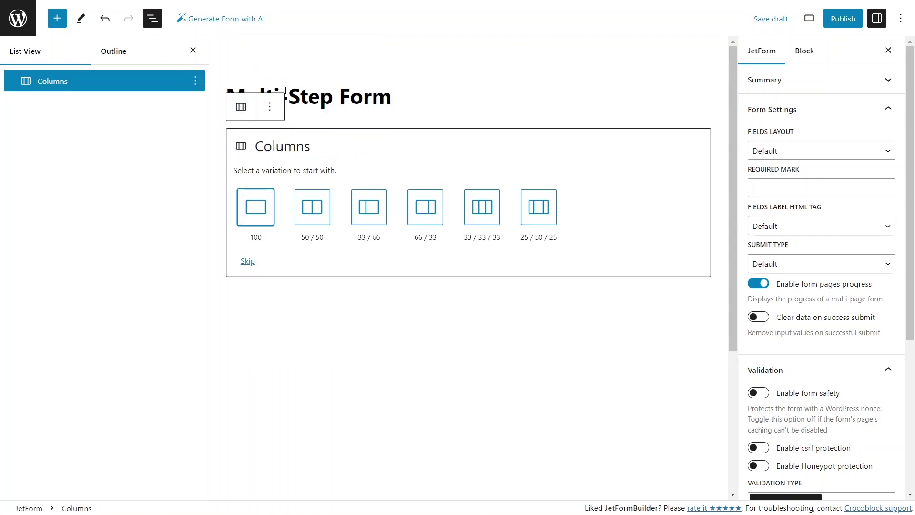
{"action": "left_click", "coordinate": [315, 210]}
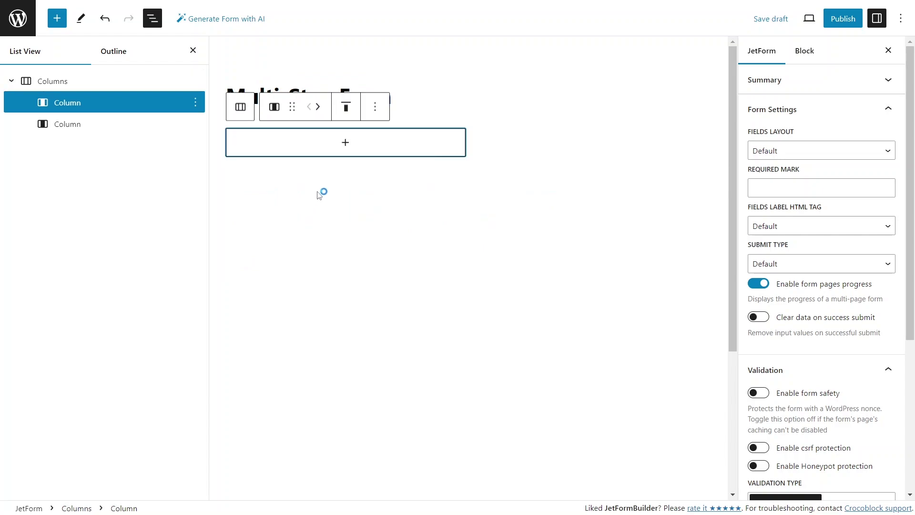
{"action": "left_click", "coordinate": [347, 142]}
{"action": "left_click", "coordinate": [281, 228]}
{"action": "type", "text": "P"}
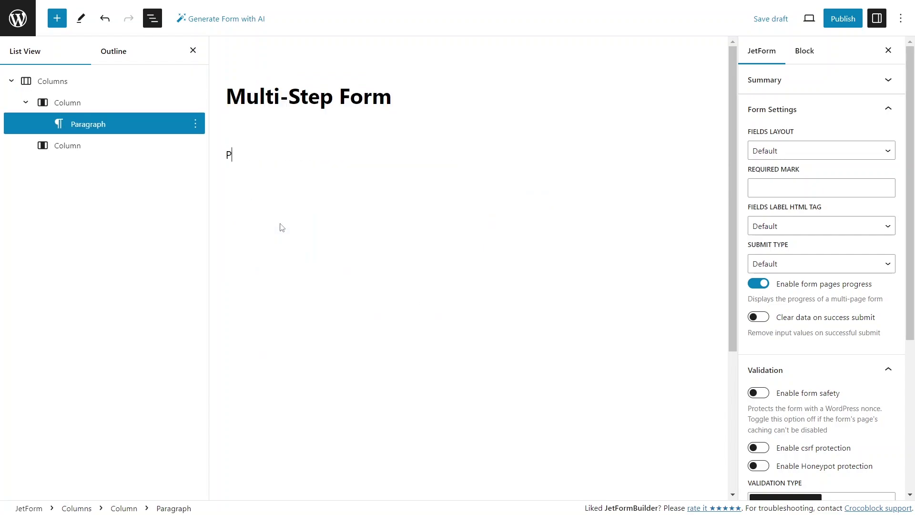
{"action": "type", "text": "rovide valid email address to validate form submission"}
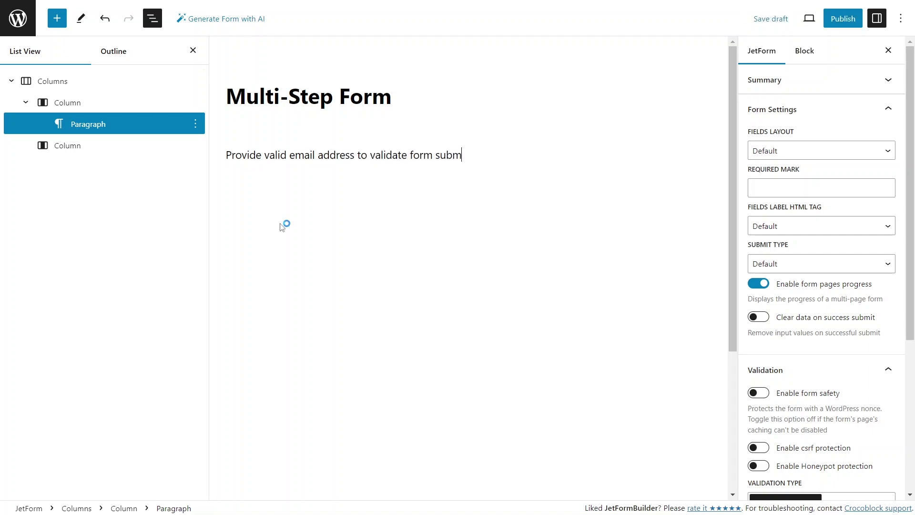
Insert a required text field with Email field type in the right column
{"action": "left_click", "coordinate": [131, 148]}
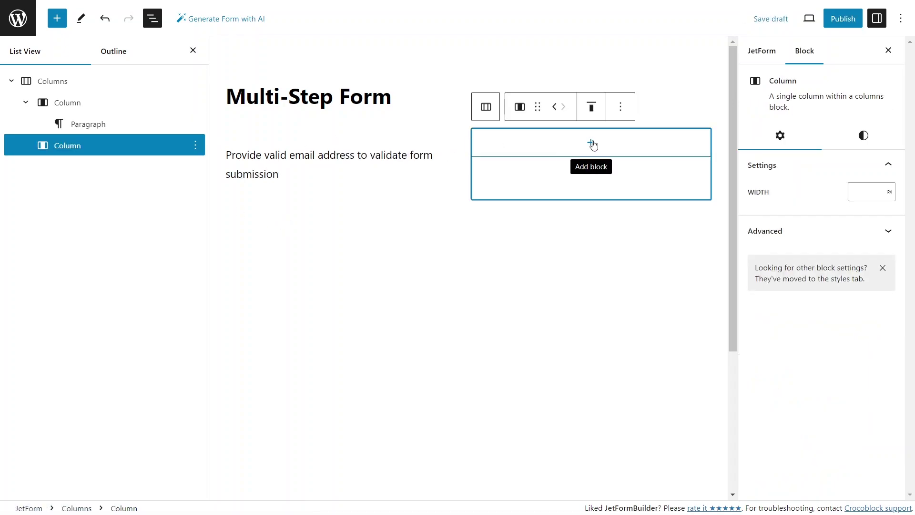
{"action": "left_click", "coordinate": [592, 143]}
{"action": "type", "text": "ema"}
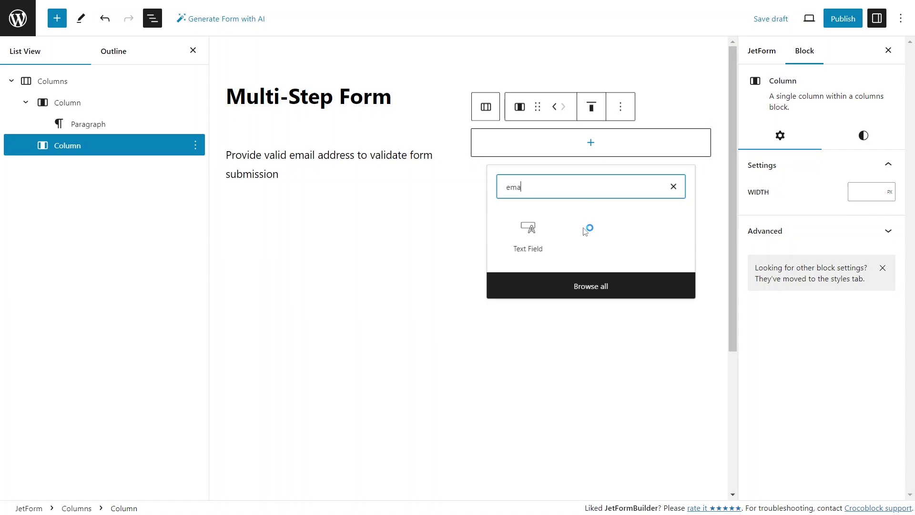
{"action": "left_click", "coordinate": [543, 235]}
{"action": "left_click", "coordinate": [521, 126]}
{"action": "left_click_drag", "start_coordinate": [911, 265], "coordinate": [911, 378]}
{"action": "left_click", "coordinate": [854, 348]}
{"action": "left_click", "coordinate": [854, 372]}
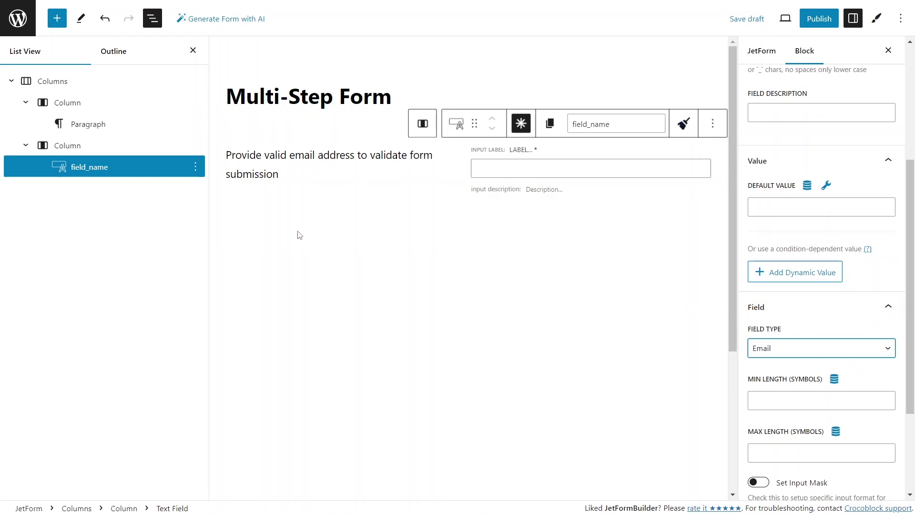
{"action": "left_click", "coordinate": [330, 233]}
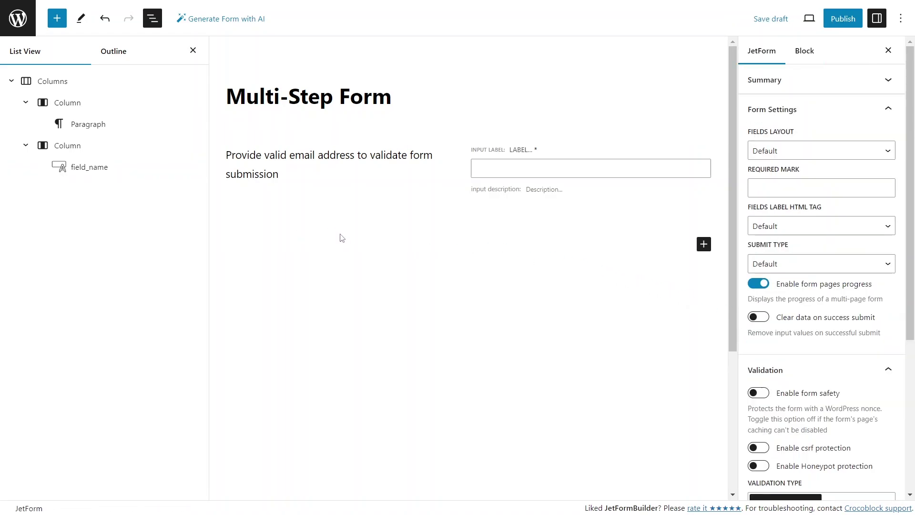
Insert a form break followed by a required User Name text field
{"action": "left_click", "coordinate": [701, 247]}
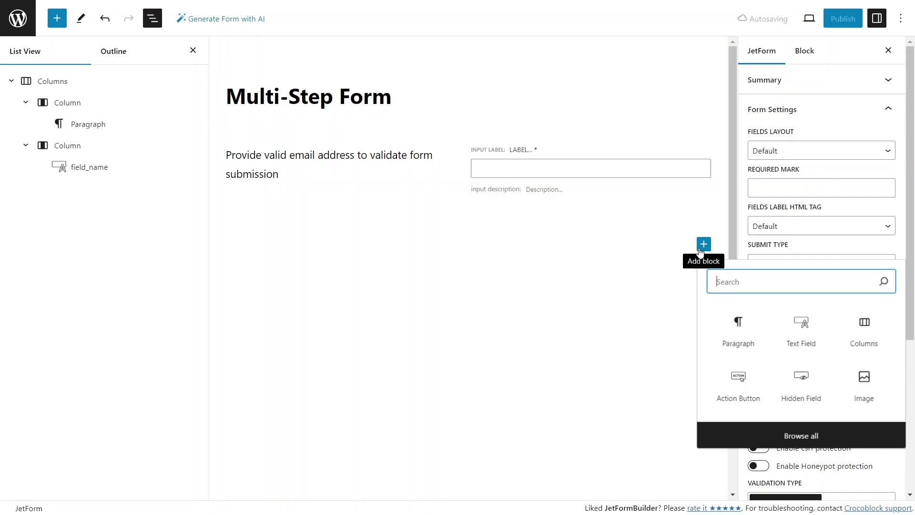
{"action": "type", "text": "star"}
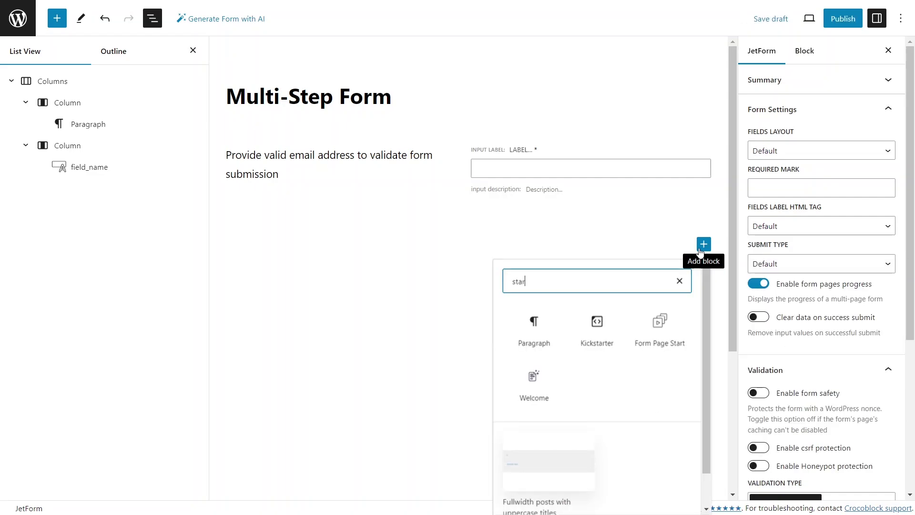
{"action": "left_click", "coordinate": [667, 321]}
{"action": "left_click", "coordinate": [670, 323]}
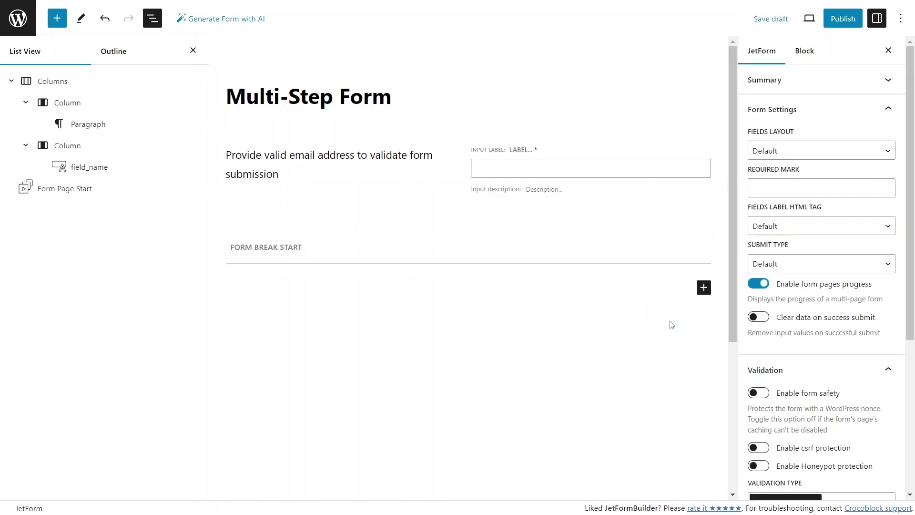
{"action": "left_click", "coordinate": [703, 289]}
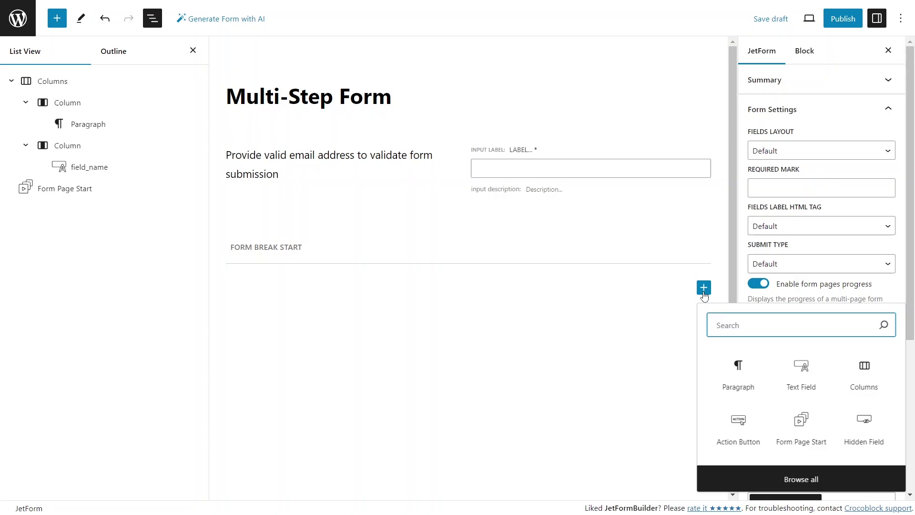
{"action": "left_click", "coordinate": [793, 376]}
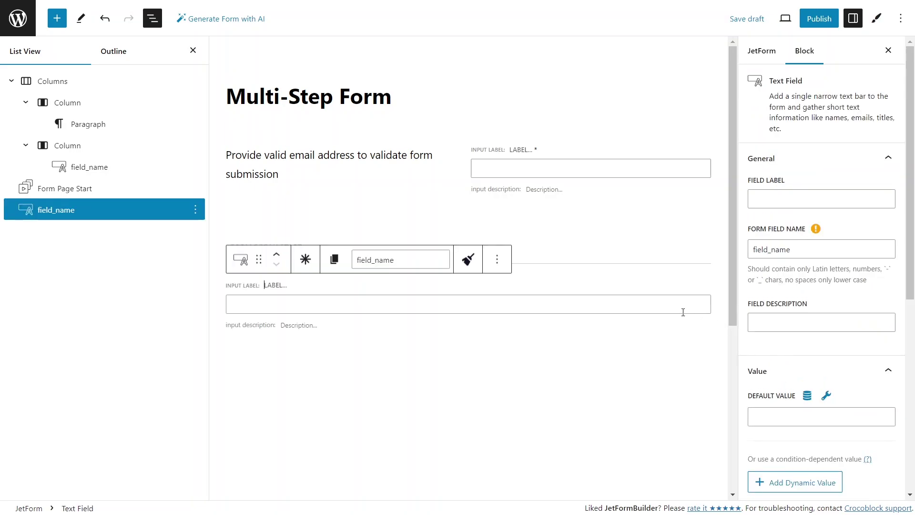
{"action": "type", "text": "User"}
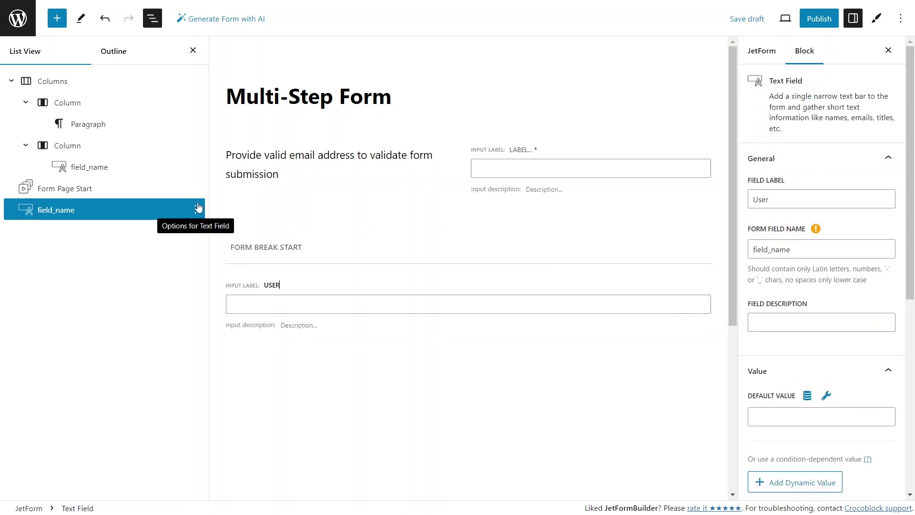
{"action": "type", "text": " Name"}
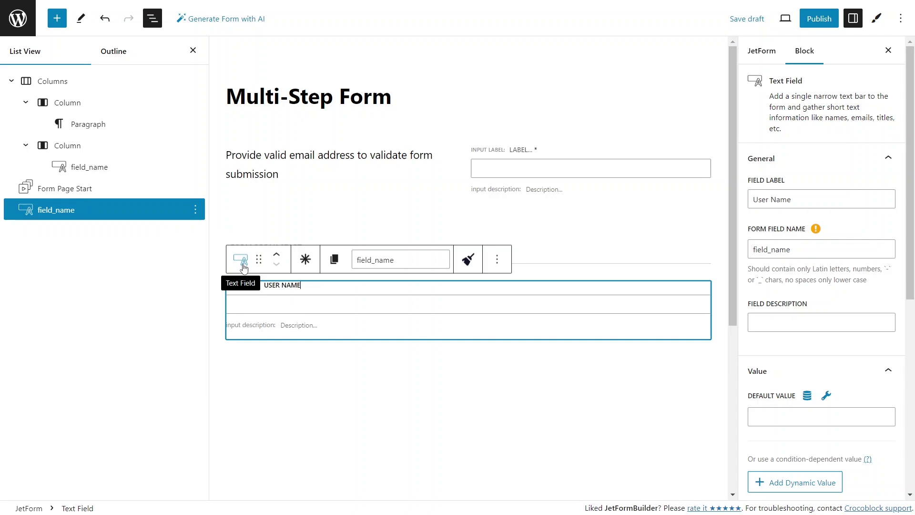
{"action": "left_click", "coordinate": [304, 265]}
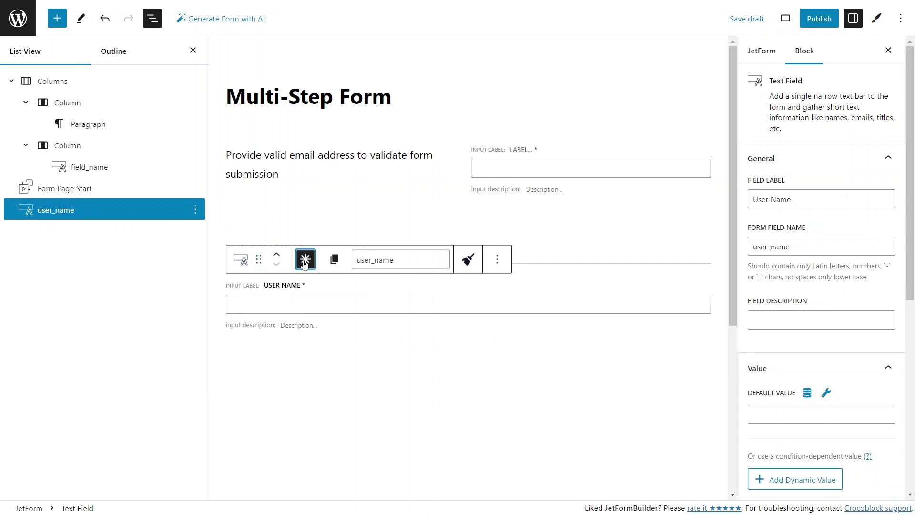
{"action": "left_click", "coordinate": [435, 368]}
Add a required Last Name text field below User Name
{"action": "left_click", "coordinate": [704, 364]}
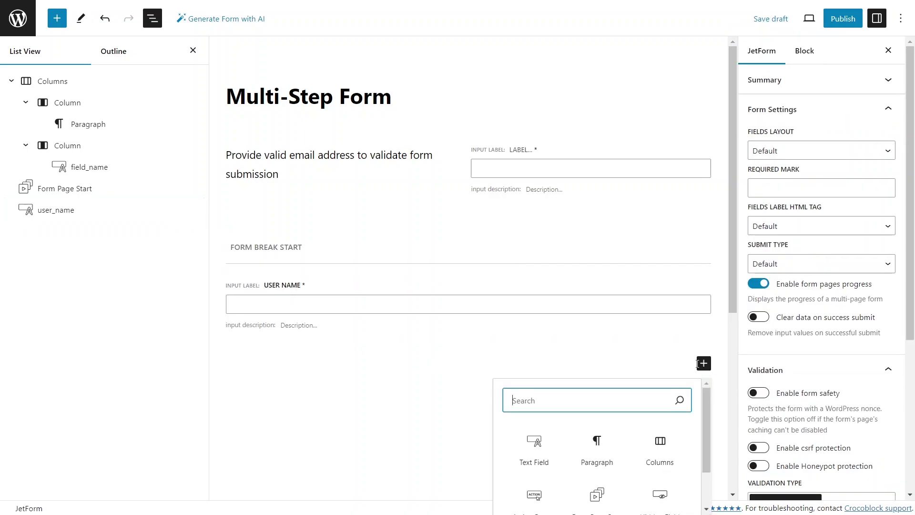
{"action": "left_click", "coordinate": [543, 441]}
{"action": "type", "text": "Last Na"}
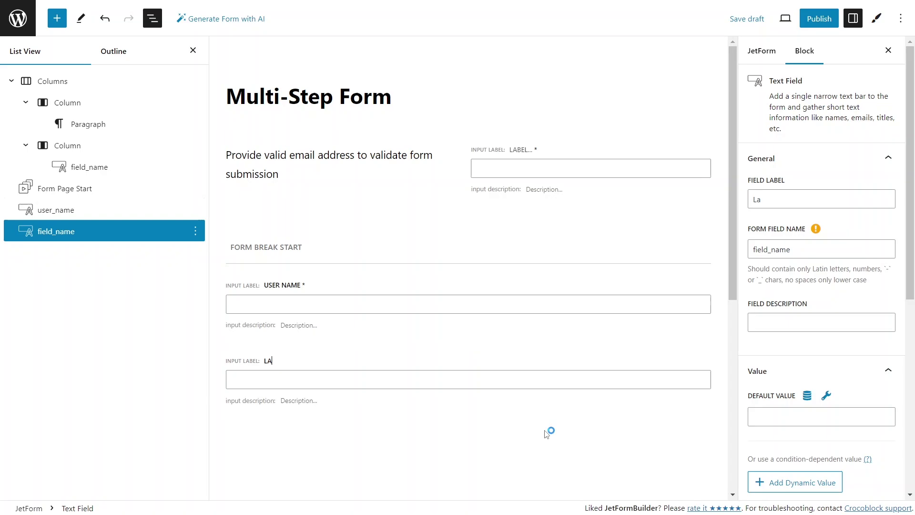
{"action": "type", "text": "me"}
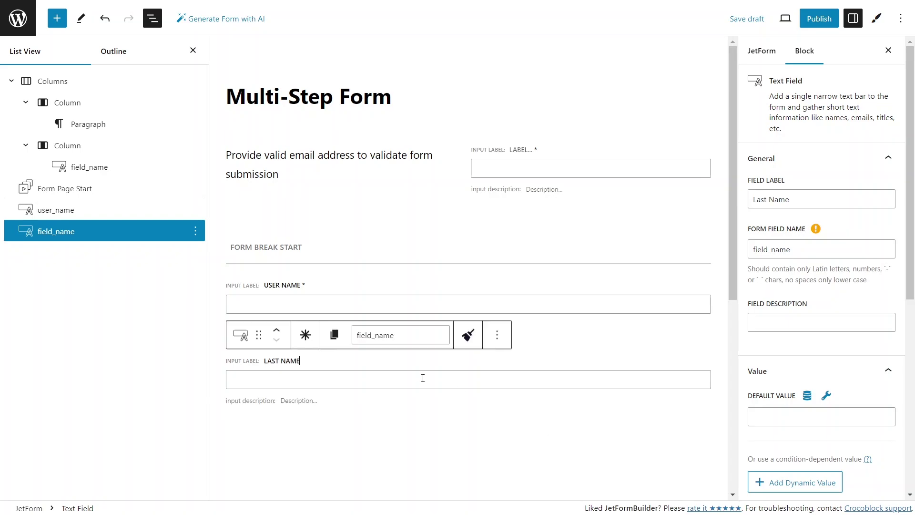
{"action": "left_click", "coordinate": [306, 335]}
{"action": "left_click", "coordinate": [659, 428]}
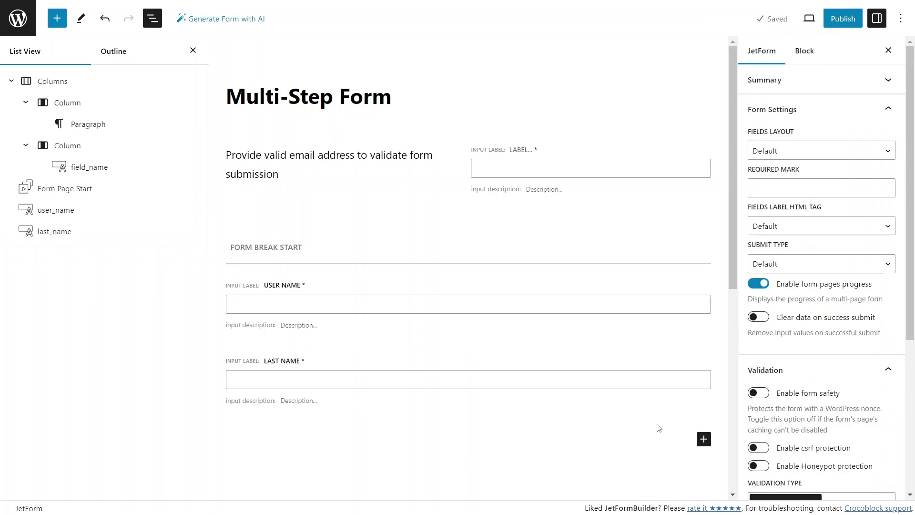
Insert a Date Field labelled 'Date of Birth' below Last Name
{"action": "left_click", "coordinate": [703, 438]}
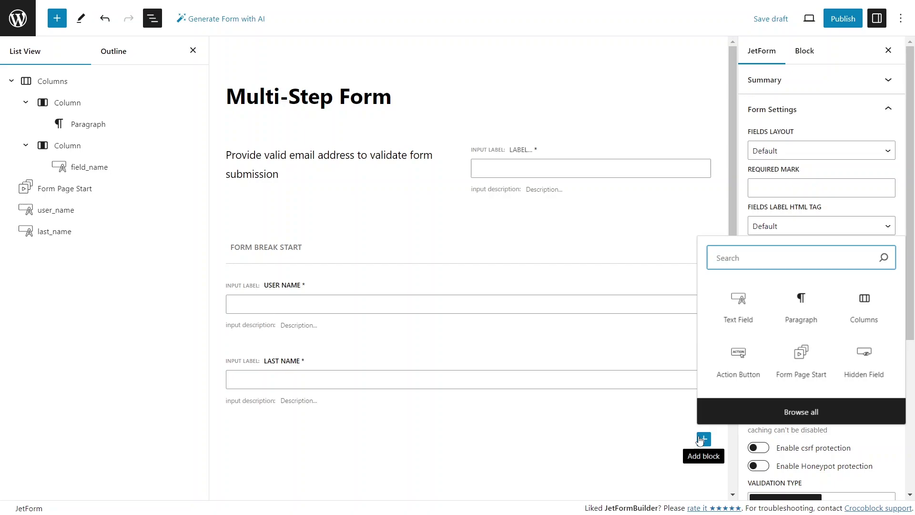
{"action": "type", "text": "date"}
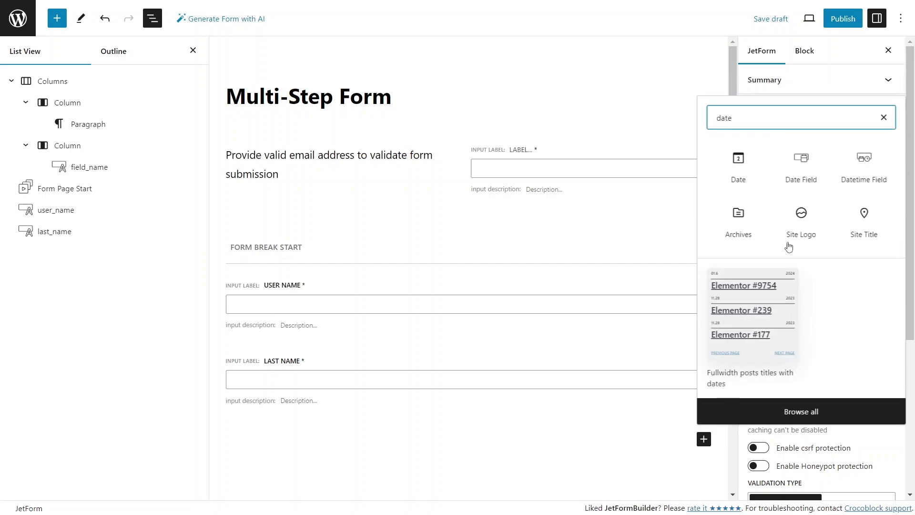
{"action": "left_click", "coordinate": [802, 178]}
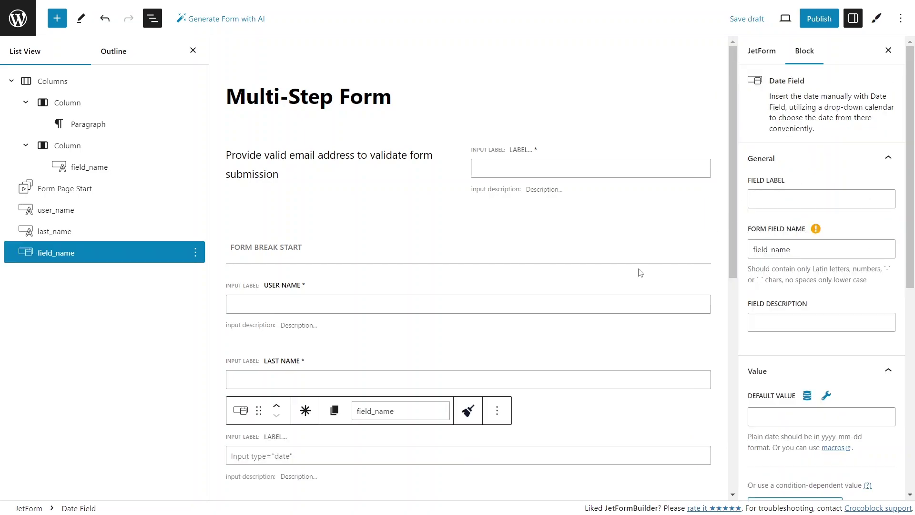
{"action": "type", "text": "Date of B"}
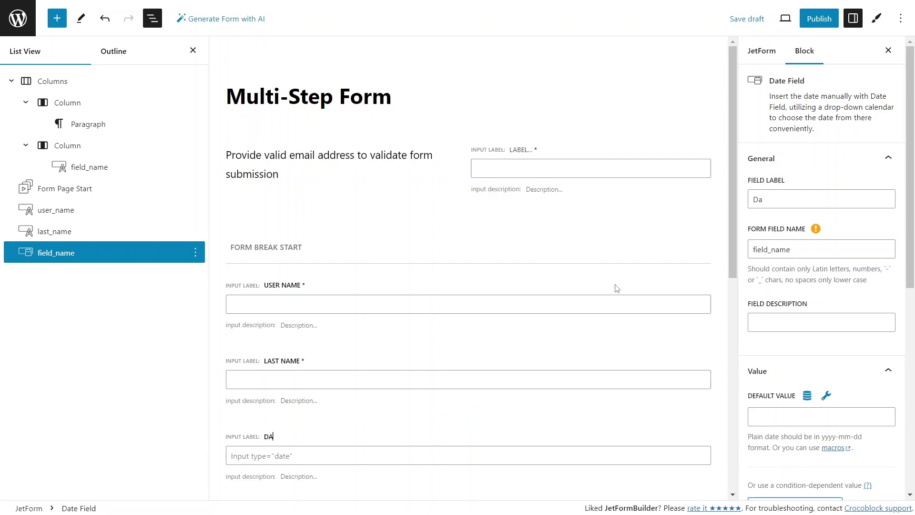
{"action": "type", "text": "irt"}
{"action": "scroll", "coordinate": [614, 289], "scroll_direction": "down", "scroll_amount": 3}
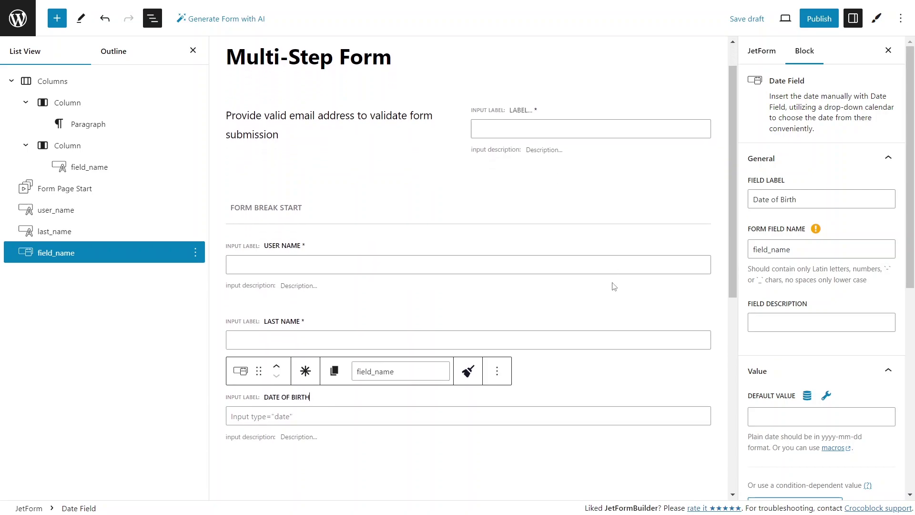
{"action": "scroll", "coordinate": [605, 300], "scroll_direction": "down", "scroll_amount": 1}
{"action": "left_click", "coordinate": [606, 300]}
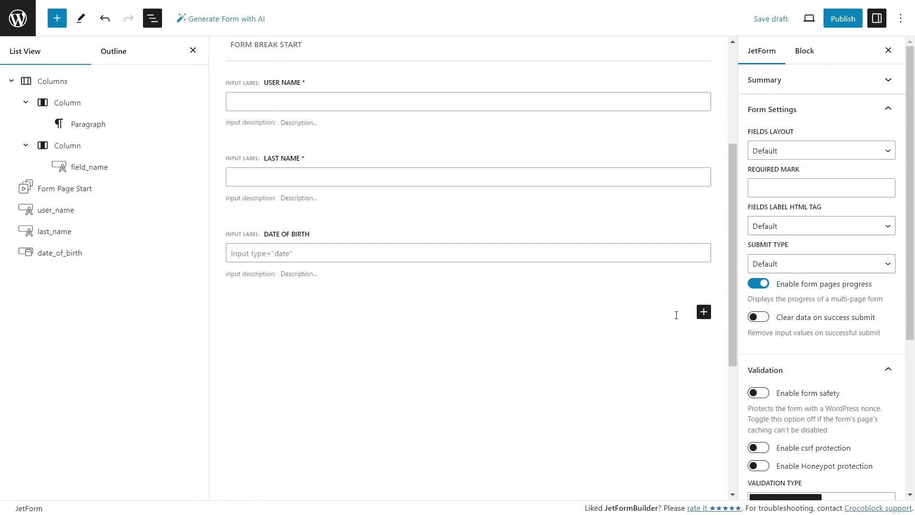
{"action": "left_click", "coordinate": [703, 313]}
Insert a Select Field and fill its options with the Countries preset through bulk options
{"action": "type", "text": "sel"}
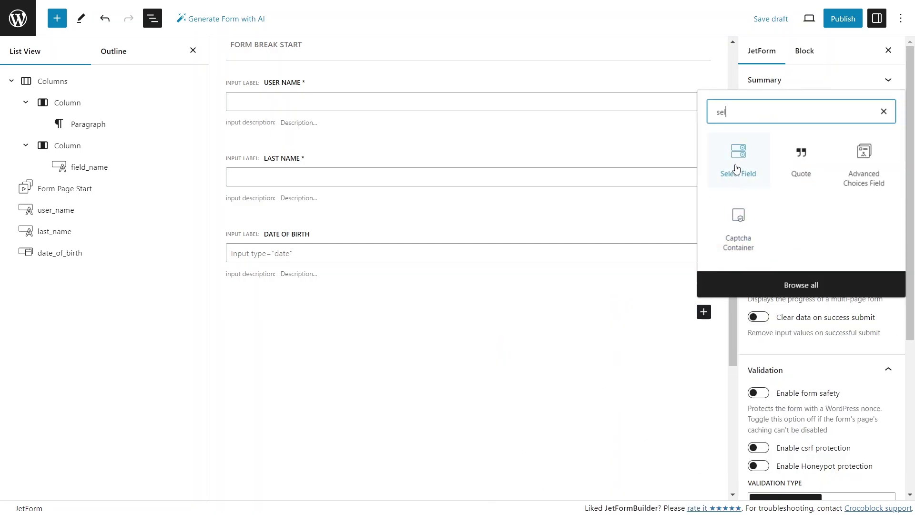
{"action": "left_click", "coordinate": [737, 169]}
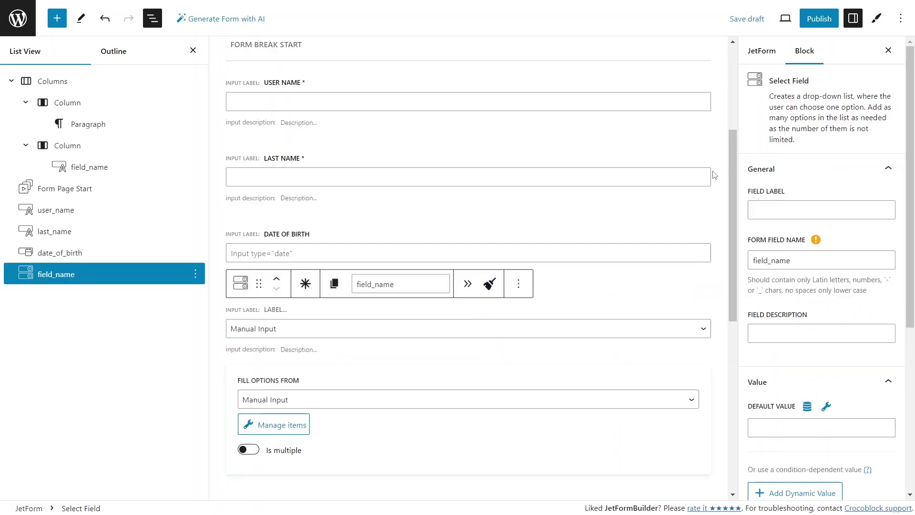
{"action": "left_click", "coordinate": [298, 425]}
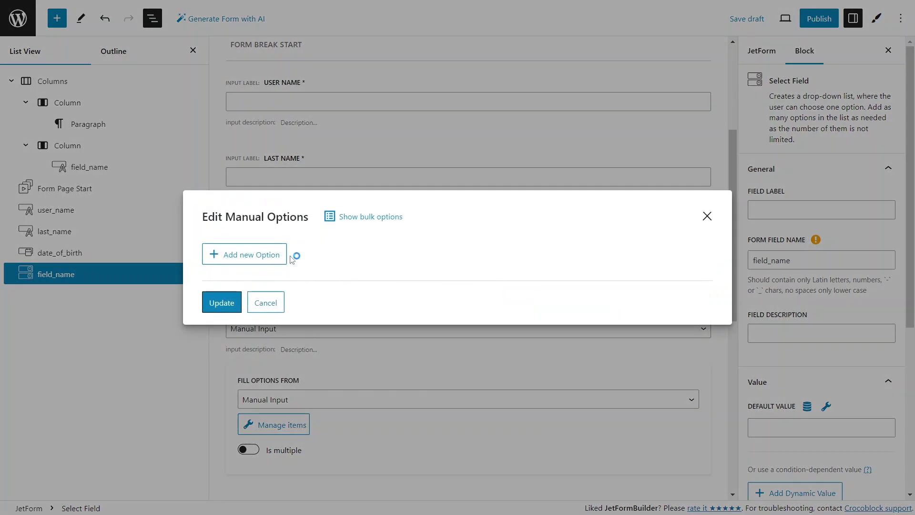
{"action": "left_click", "coordinate": [351, 216]}
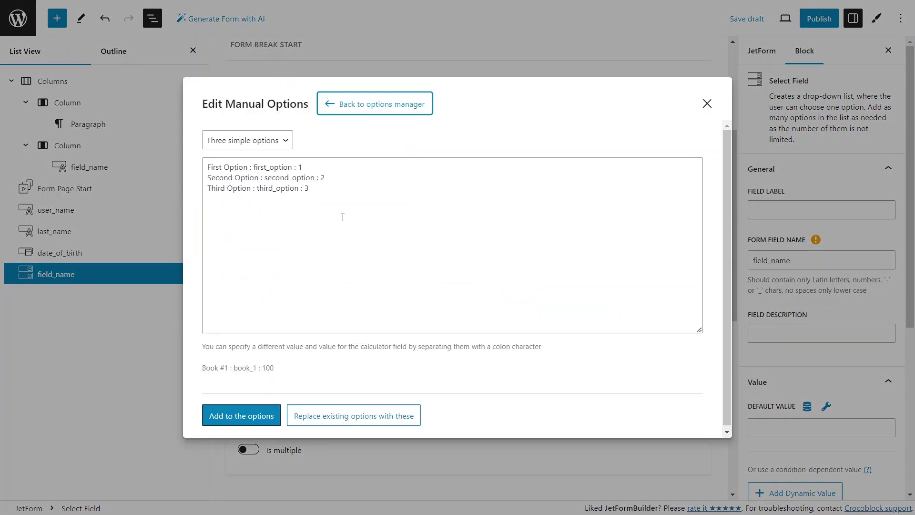
{"action": "left_click", "coordinate": [285, 142]}
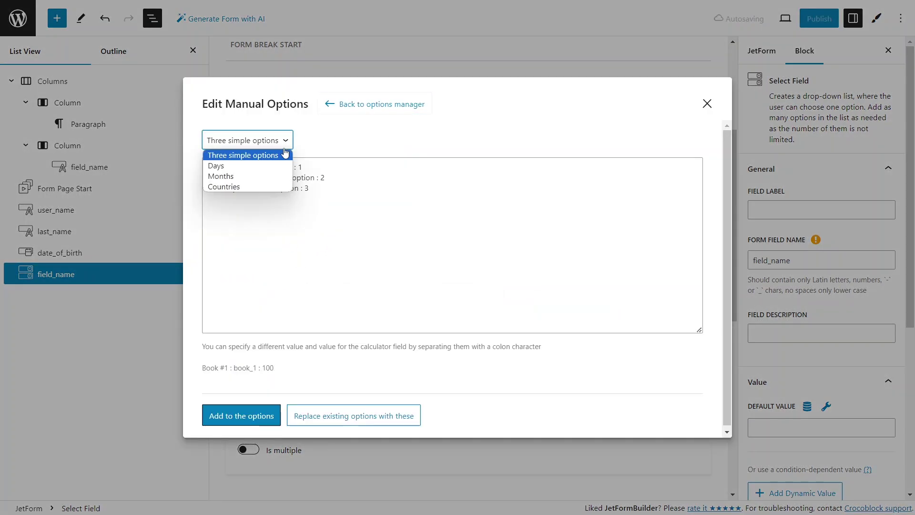
{"action": "left_click", "coordinate": [241, 185]}
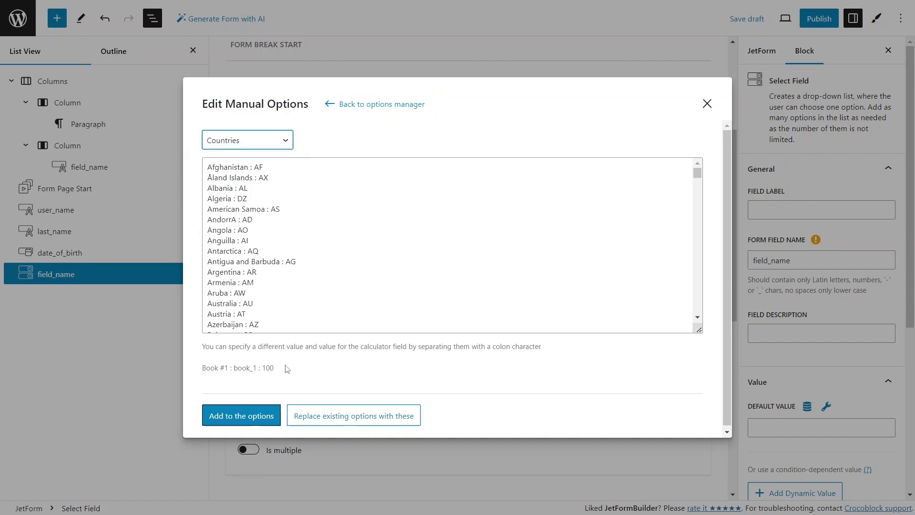
{"action": "left_click", "coordinate": [269, 417]}
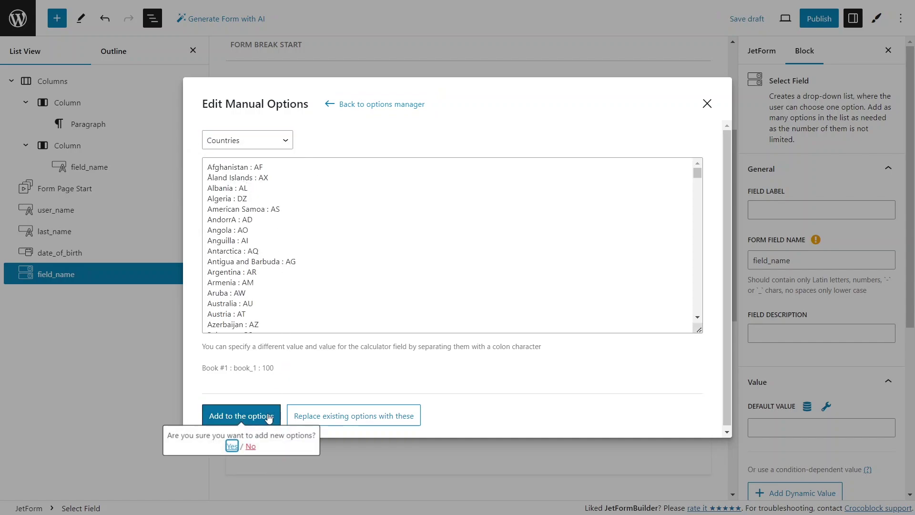
{"action": "left_click", "coordinate": [232, 446]}
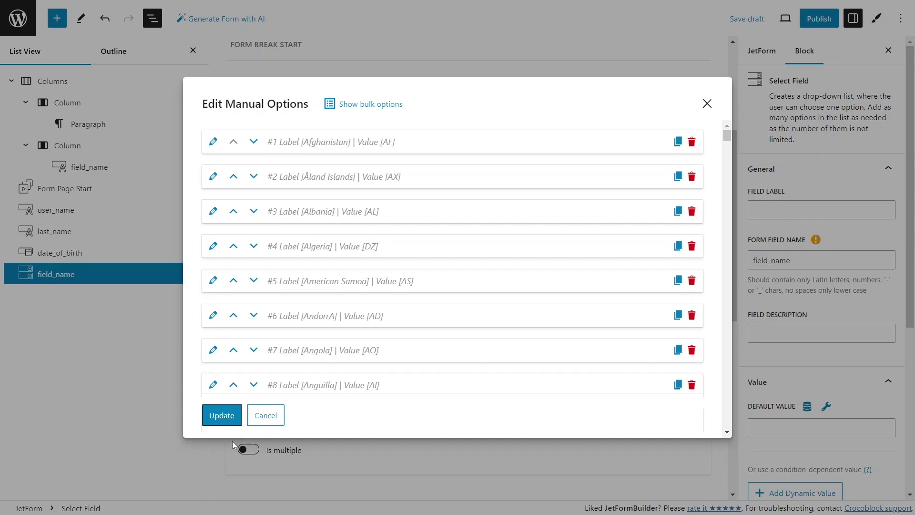
{"action": "left_click", "coordinate": [222, 415]}
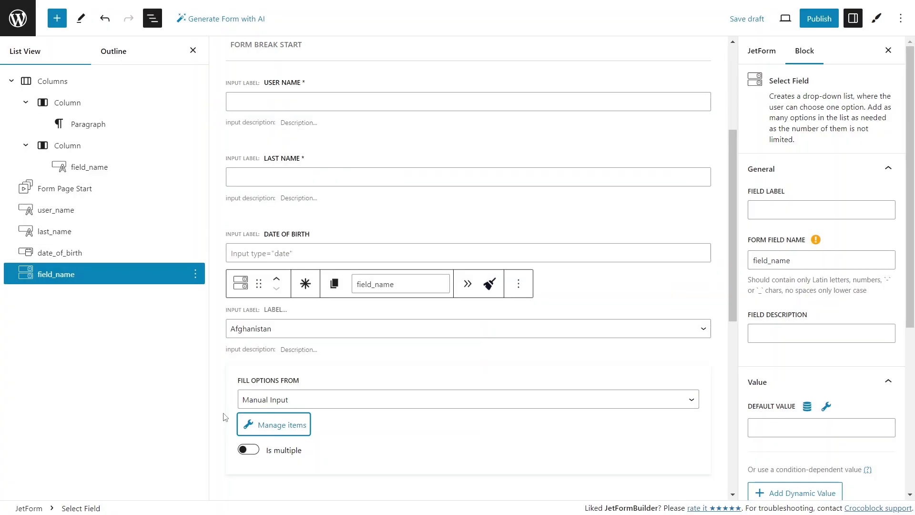
Insert a Form Page Break after the select field
{"action": "left_click", "coordinate": [224, 417]}
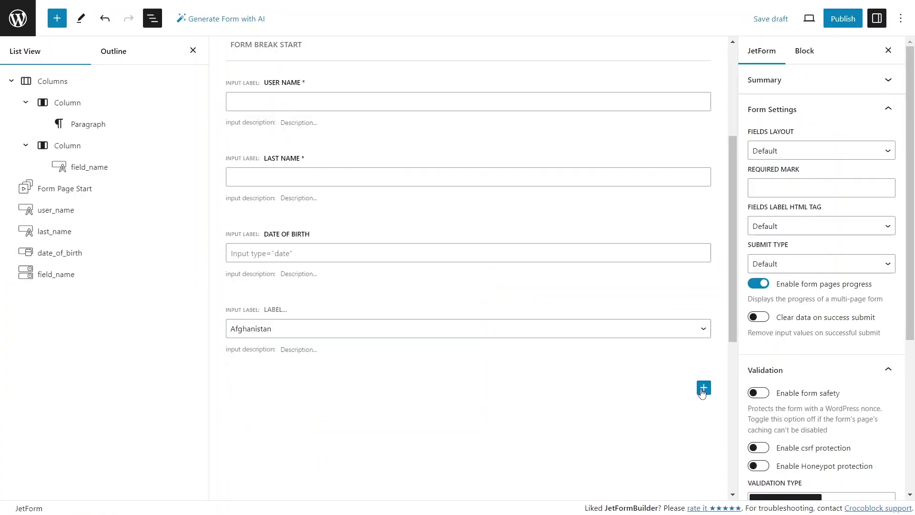
{"action": "left_click", "coordinate": [703, 391]}
{"action": "type", "text": "for"}
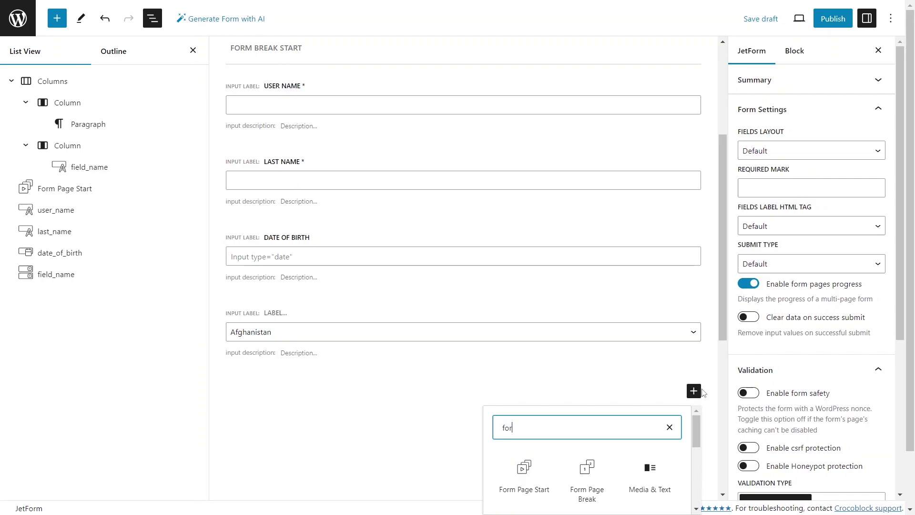
{"action": "type", "text": "m pa"}
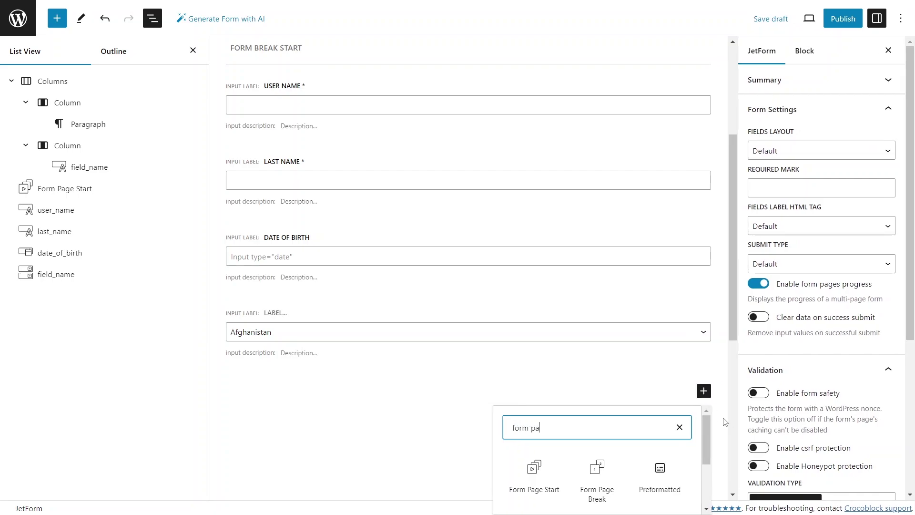
{"action": "left_click", "coordinate": [597, 478]}
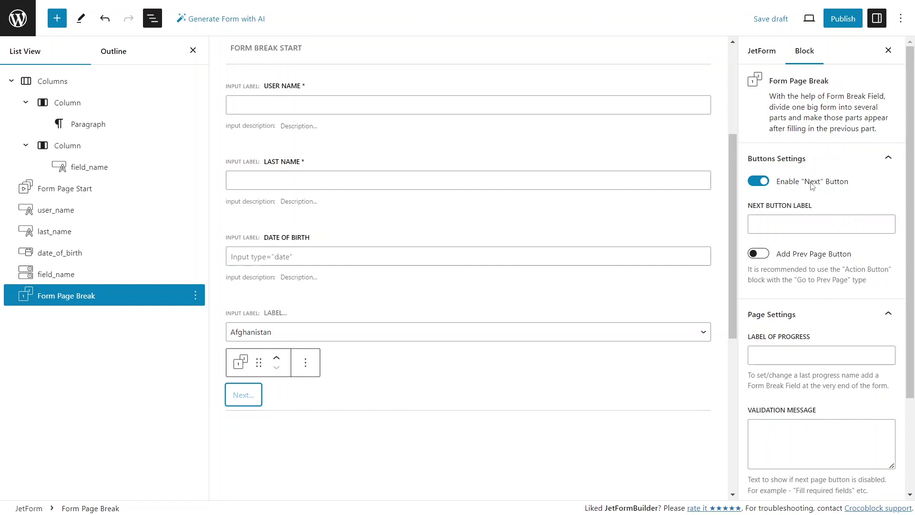
Set the page break's button label to 'Next', progress label to 'Personal Information', and begin its validation message
{"action": "left_click", "coordinate": [797, 219]}
{"action": "type", "text": "Next"}
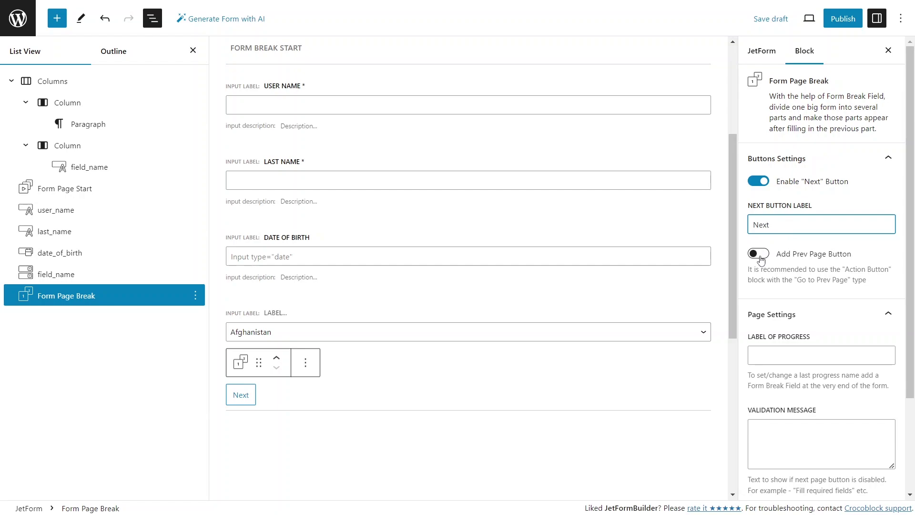
{"action": "left_click", "coordinate": [789, 358]}
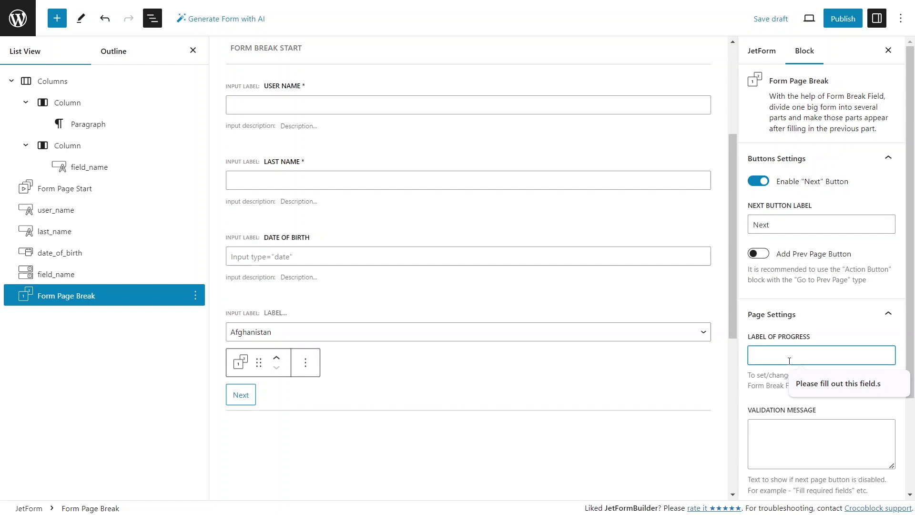
{"action": "type", "text": "Personal"}
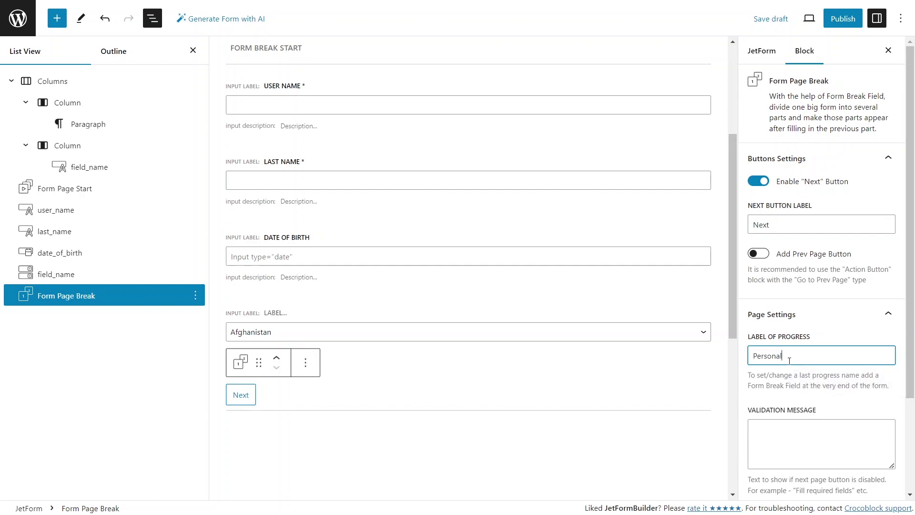
{"action": "type", "text": " Information"}
{"action": "left_click", "coordinate": [777, 438]}
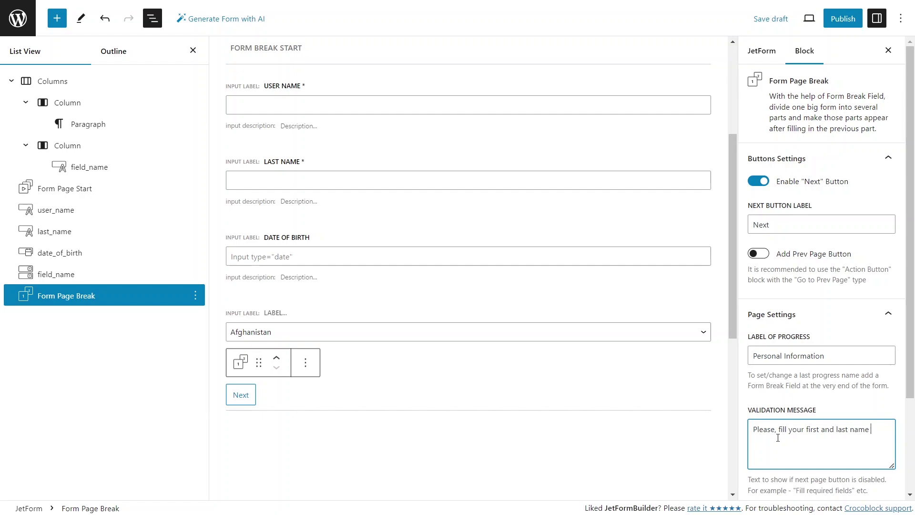
{"action": "type", "text": "ore you proceed to profile deta"}
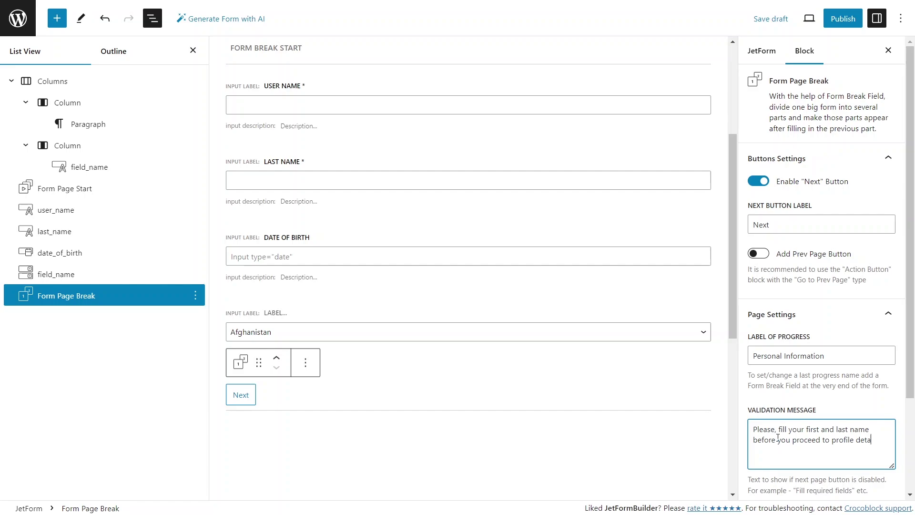
Insert a Radio Field asking whether the account is for business or personal use
{"action": "left_click", "coordinate": [632, 435]}
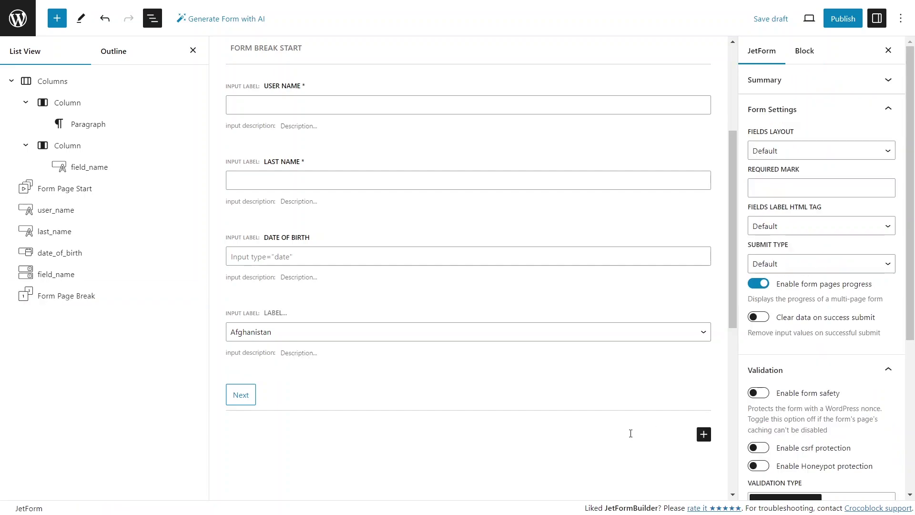
{"action": "scroll", "coordinate": [632, 434], "scroll_direction": "down", "scroll_amount": 4}
{"action": "scroll", "coordinate": [632, 435], "scroll_direction": "down", "scroll_amount": 1}
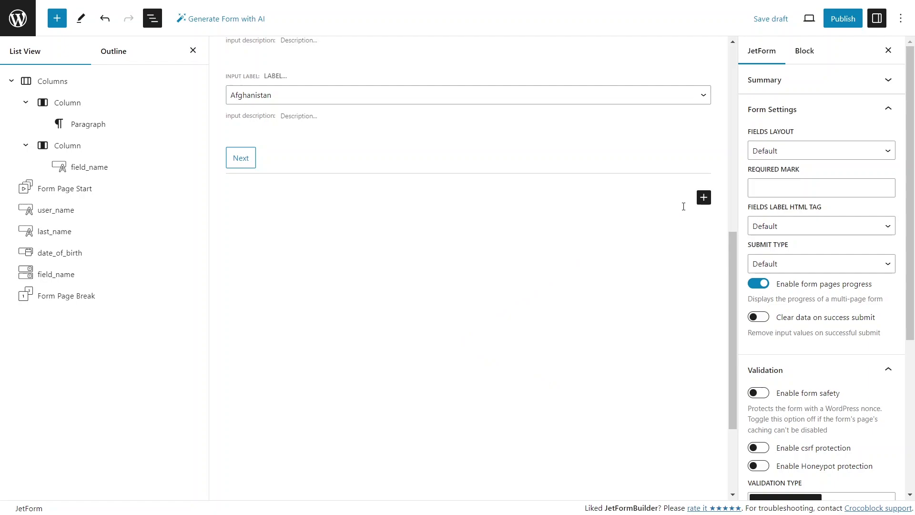
{"action": "left_click", "coordinate": [703, 197]}
{"action": "type", "text": "radio"}
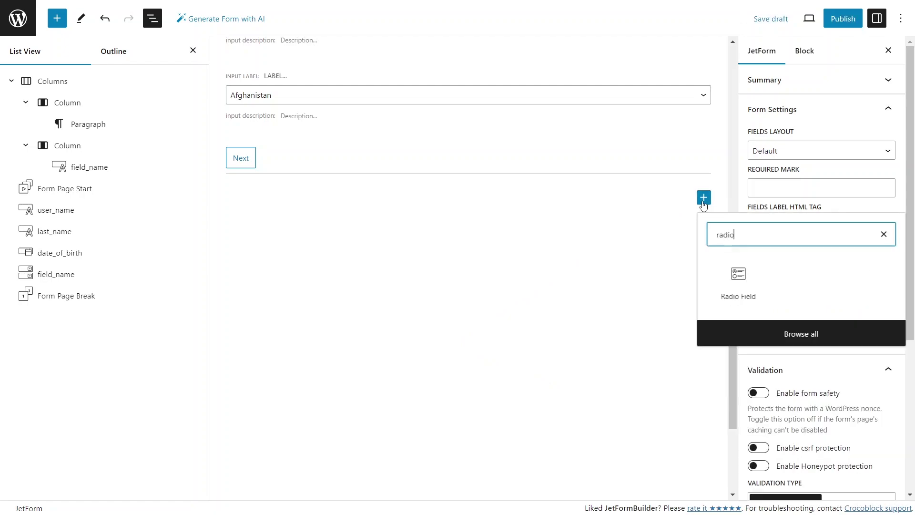
{"action": "left_click", "coordinate": [739, 279]}
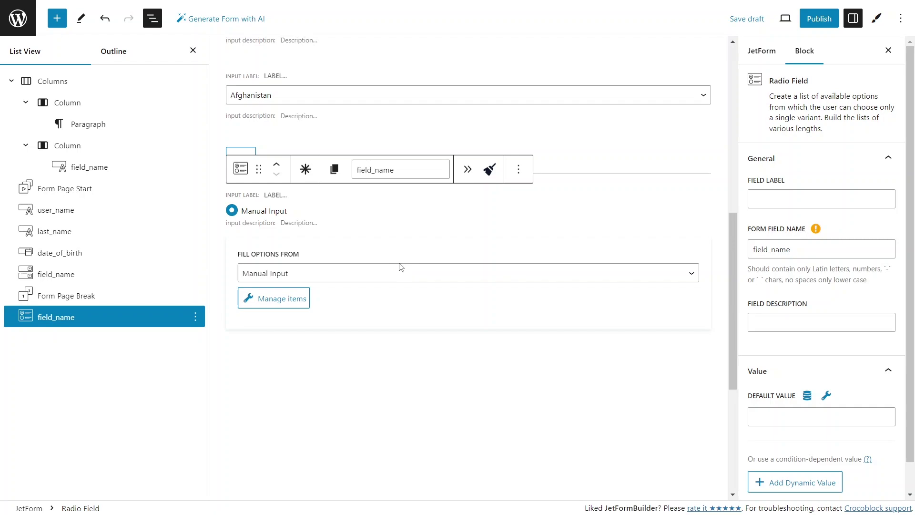
{"action": "type", "text": "Will you use this account for you"}
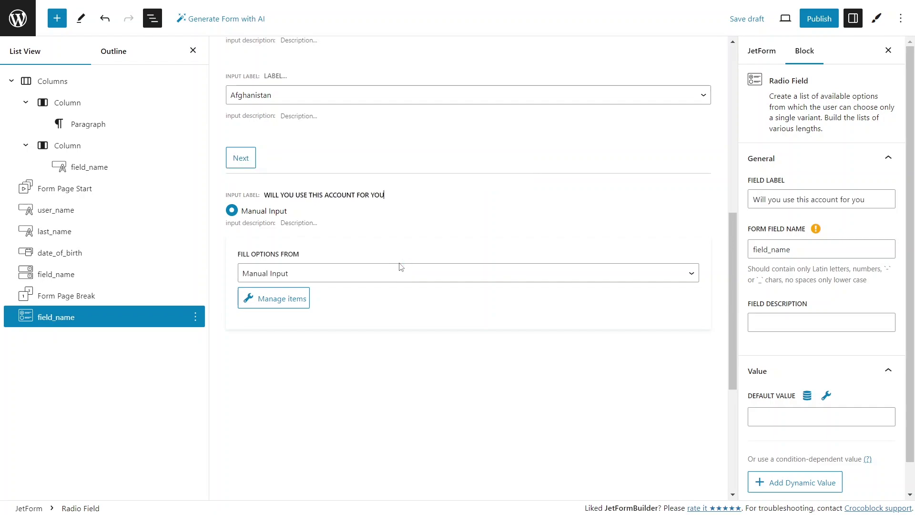
{"action": "type", "text": "r business or as your personal account"}
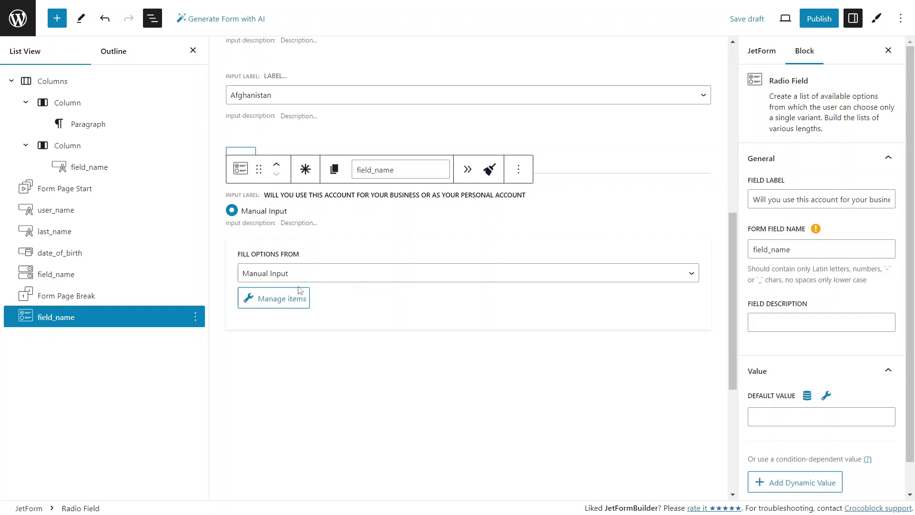
Give the radio field two options, Business and Personal
{"action": "left_click", "coordinate": [288, 300]}
{"action": "left_click", "coordinate": [352, 213]}
{"action": "type", "text": "Business"}
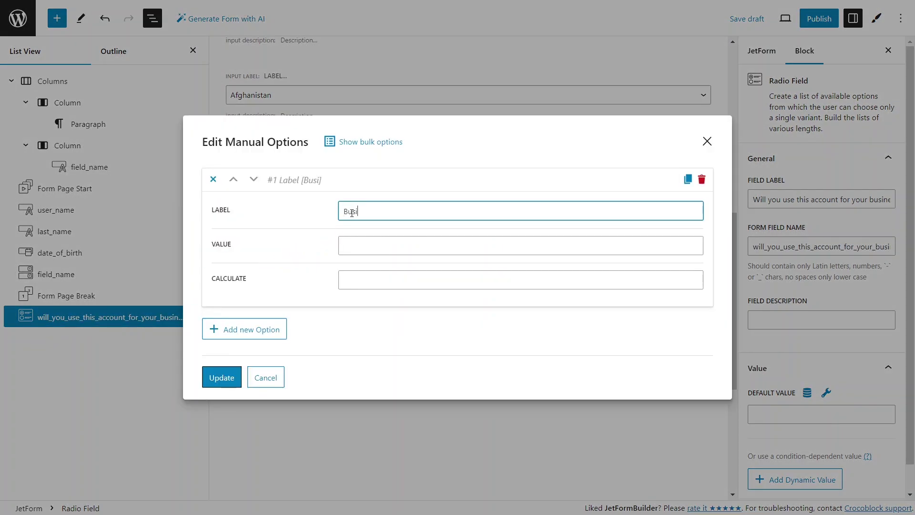
{"action": "left_click", "coordinate": [345, 246]}
{"action": "type", "text": "Business"}
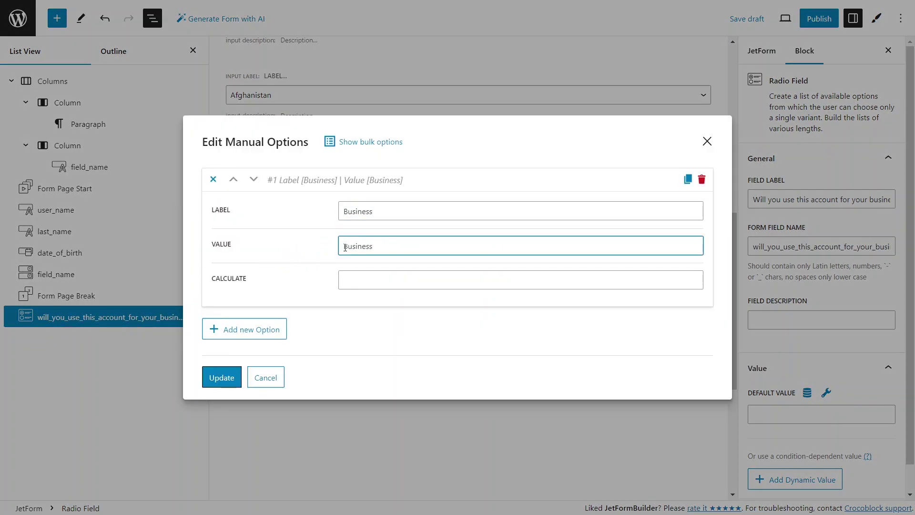
{"action": "left_click", "coordinate": [275, 336]}
{"action": "left_click", "coordinate": [349, 324]}
{"action": "type", "text": "Personal"}
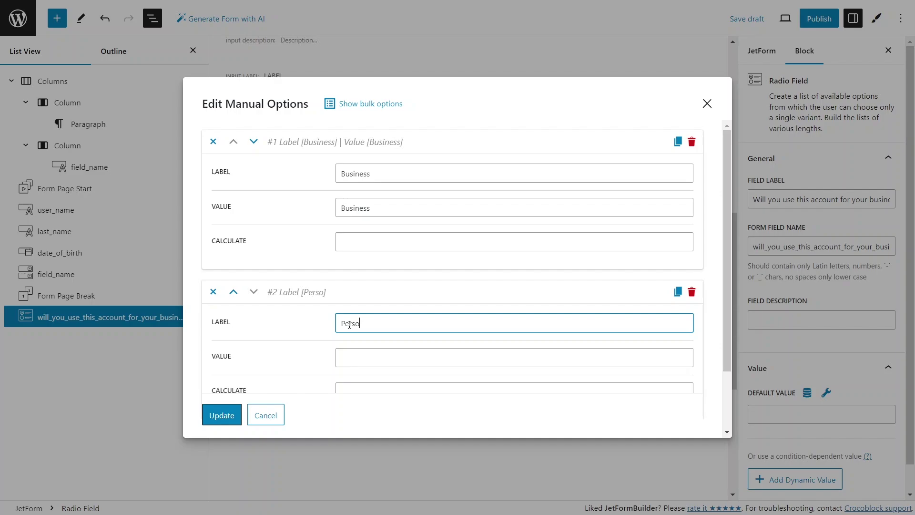
{"action": "left_click", "coordinate": [349, 358]}
{"action": "type", "text": "Persona;"}
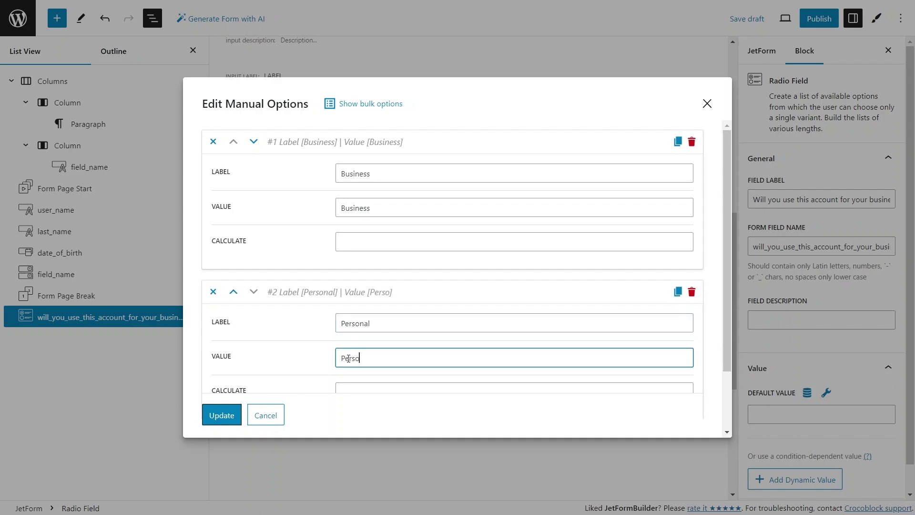
{"action": "left_click", "coordinate": [230, 414]}
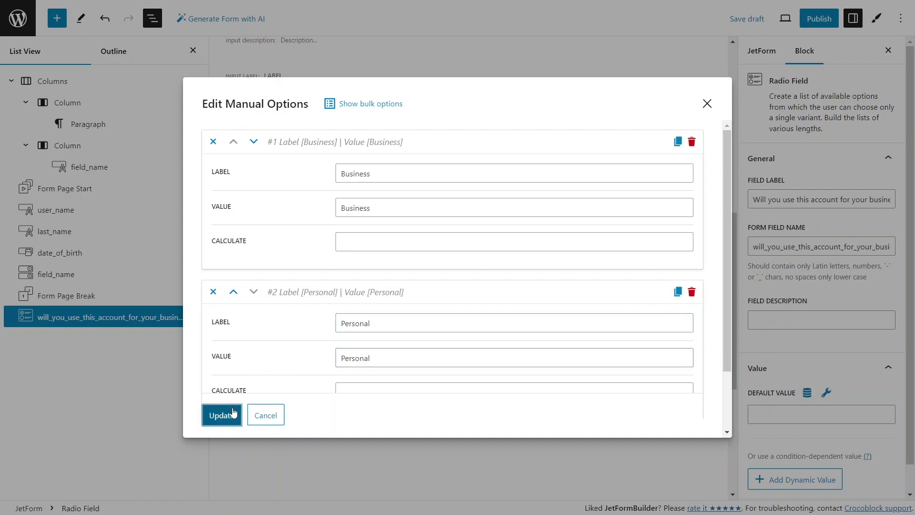
{"action": "left_click", "coordinate": [244, 408]}
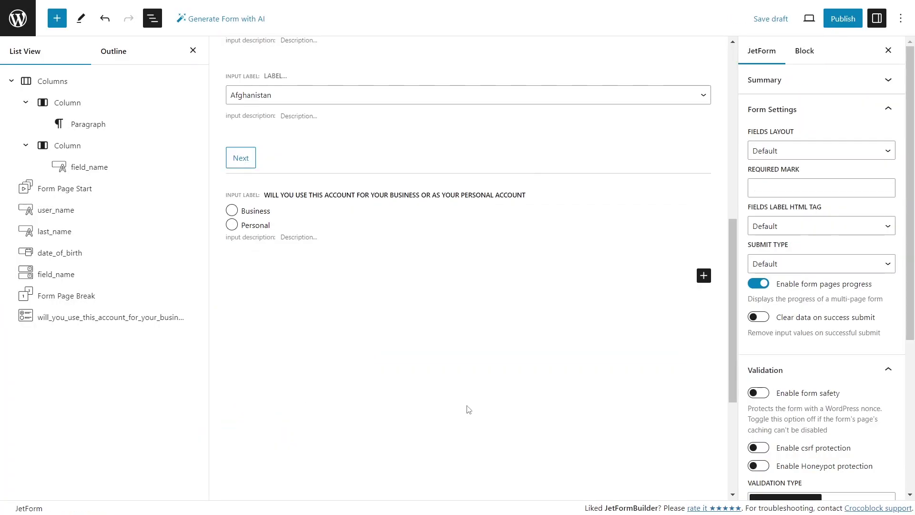
Insert another Radio Field labelled 'Do you want a premium or regular account'
{"action": "left_click", "coordinate": [704, 276]}
{"action": "type", "text": "radio"}
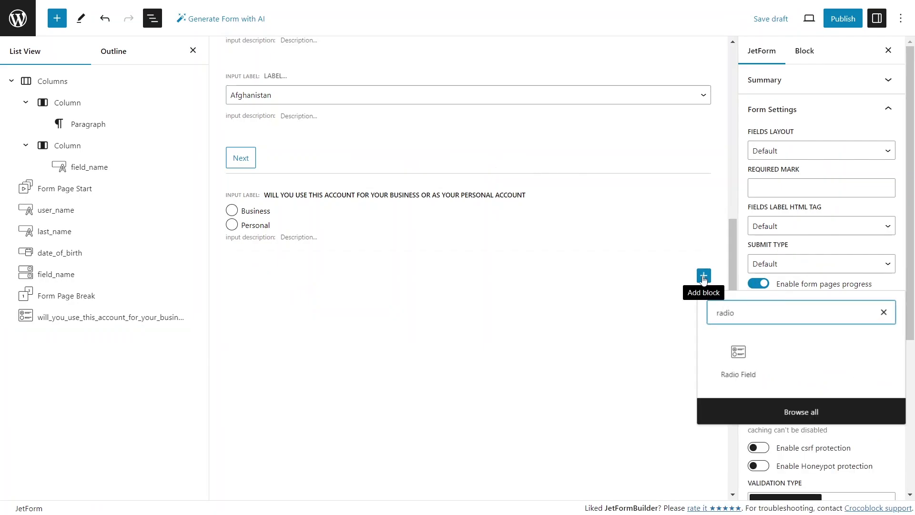
{"action": "left_click", "coordinate": [740, 358]}
{"action": "type", "text": "Do you want a"}
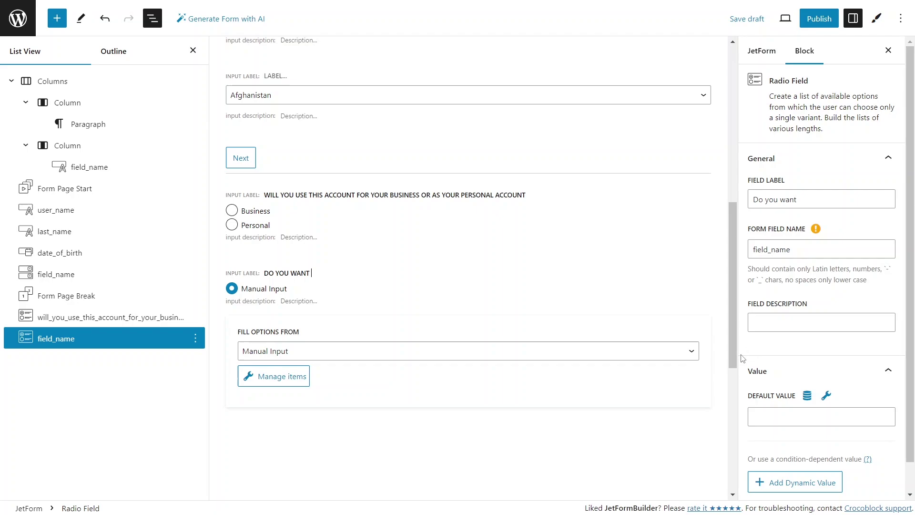
{"action": "type", "text": " premium or regular account"}
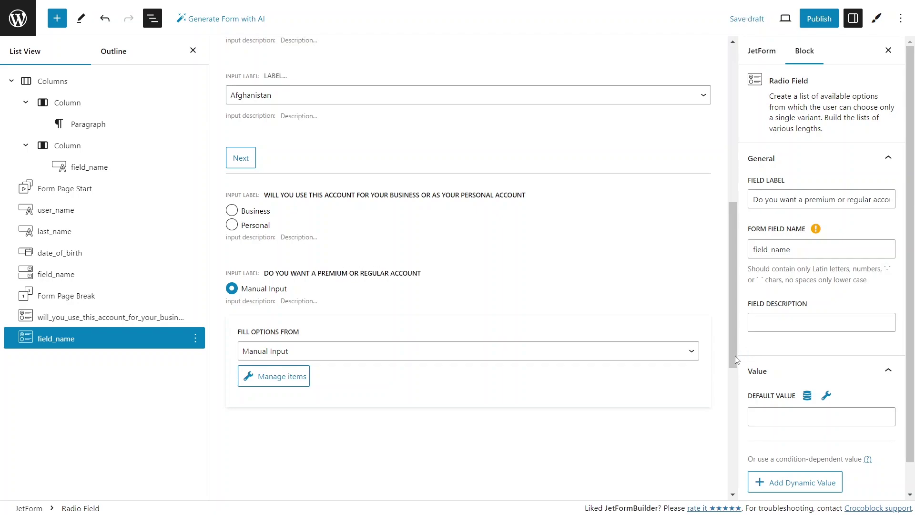
Give the new radio field two options, Premium and Regular
{"action": "left_click", "coordinate": [292, 379]}
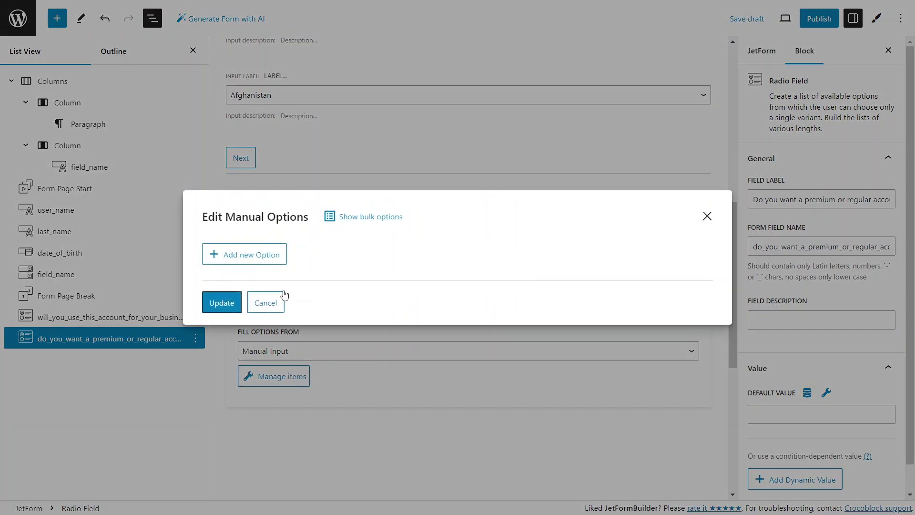
{"action": "left_click", "coordinate": [281, 304]}
{"action": "left_click", "coordinate": [351, 211]}
{"action": "type", "text": "Premium"}
{"action": "key", "text": "Tab"}
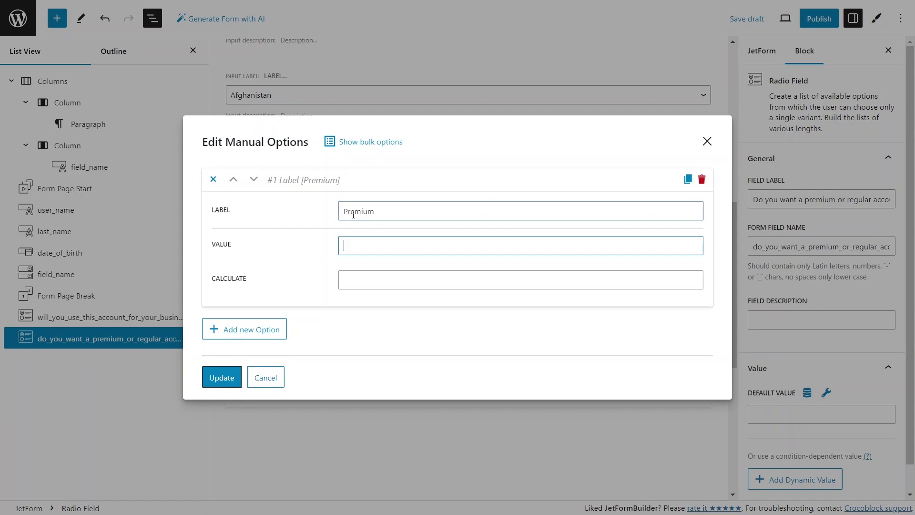
{"action": "type", "text": "Premium"}
{"action": "left_click", "coordinate": [233, 331]}
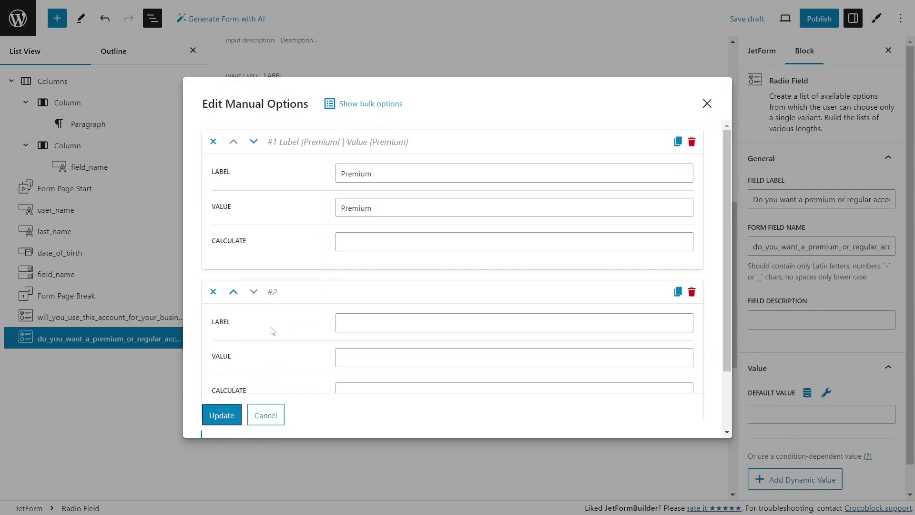
{"action": "left_click", "coordinate": [352, 322]}
{"action": "type", "text": "Regular"}
{"action": "key", "text": "Tab"}
{"action": "type", "text": "Regular"}
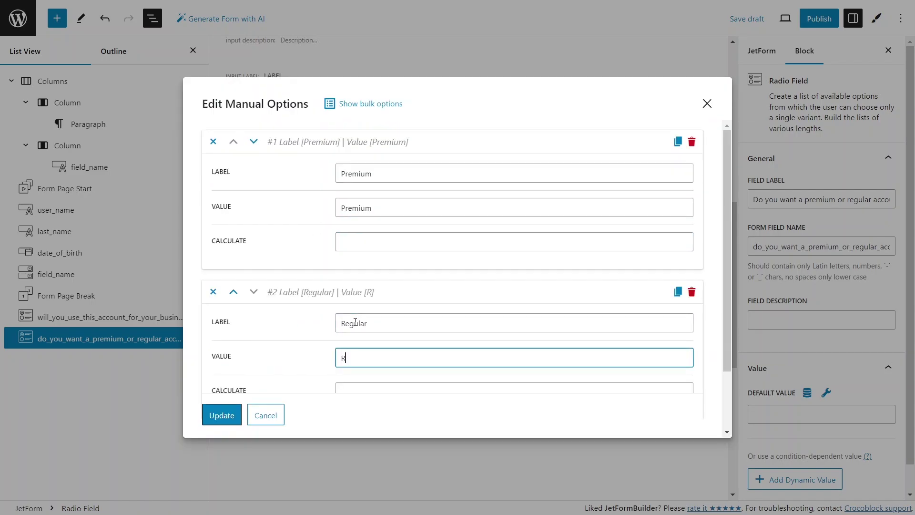
{"action": "left_click", "coordinate": [221, 422]}
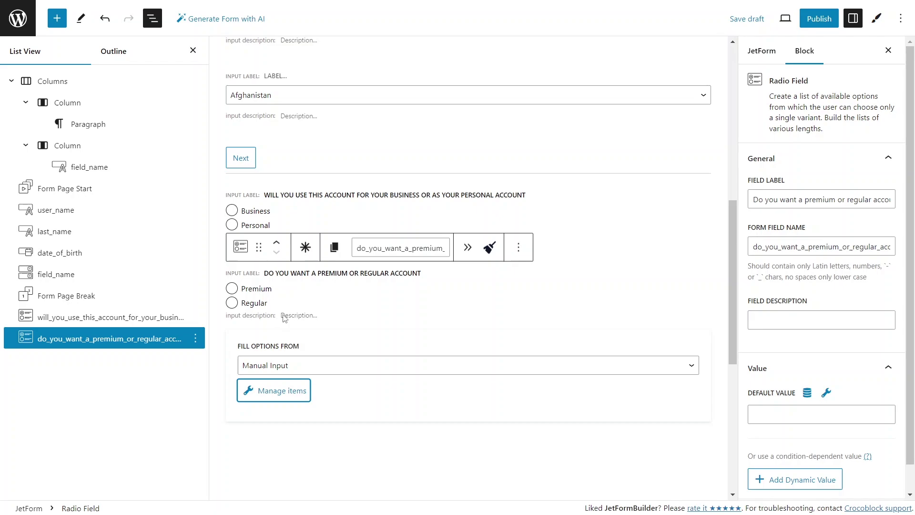
Make both the premium-or-regular and business-or-personal questions required
{"action": "left_click", "coordinate": [305, 247]}
{"action": "left_click", "coordinate": [299, 209]}
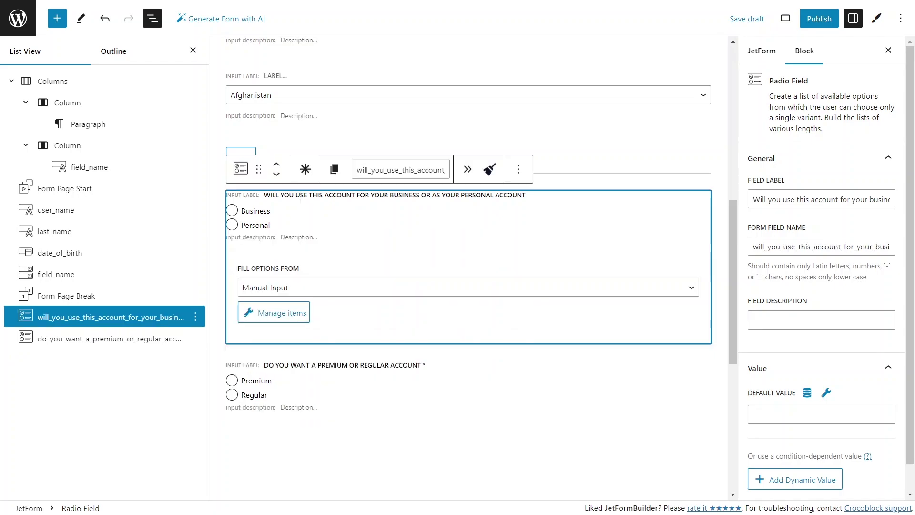
{"action": "left_click", "coordinate": [305, 170]}
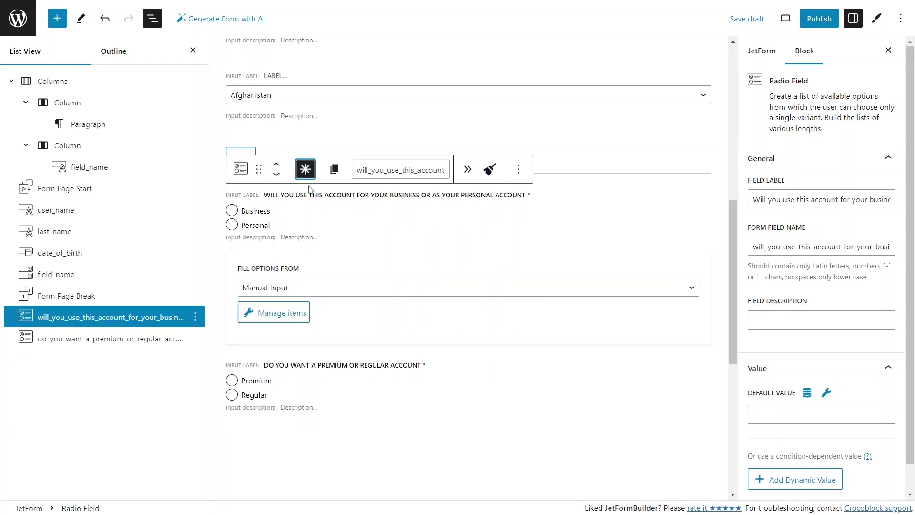
{"action": "left_click", "coordinate": [349, 459]}
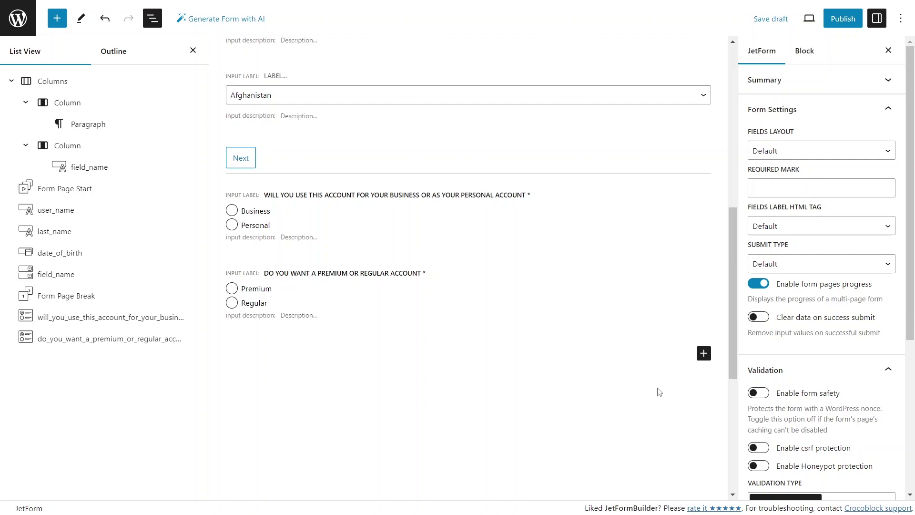
Insert a Conditional Block containing a paragraph warning that non-premium accounts have restricted access
{"action": "left_click", "coordinate": [704, 353]}
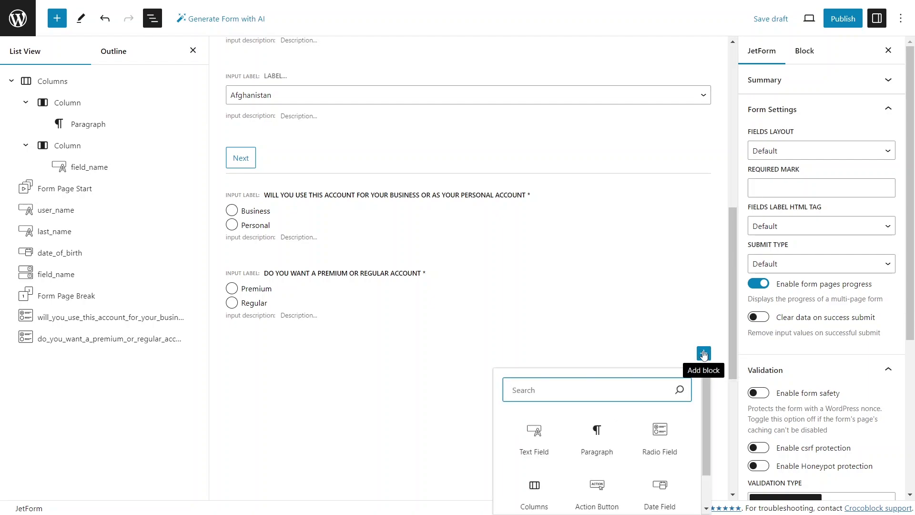
{"action": "type", "text": "condi"}
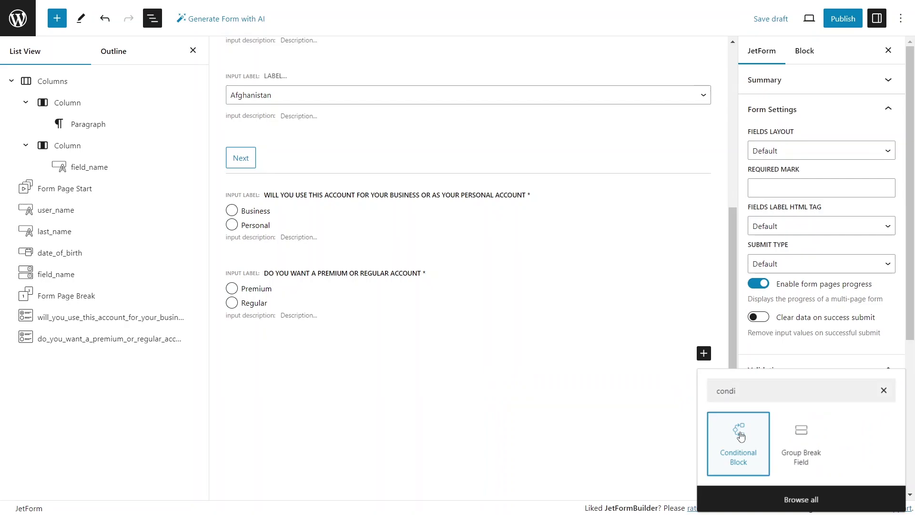
{"action": "left_click", "coordinate": [739, 434]}
{"action": "left_click", "coordinate": [402, 374]}
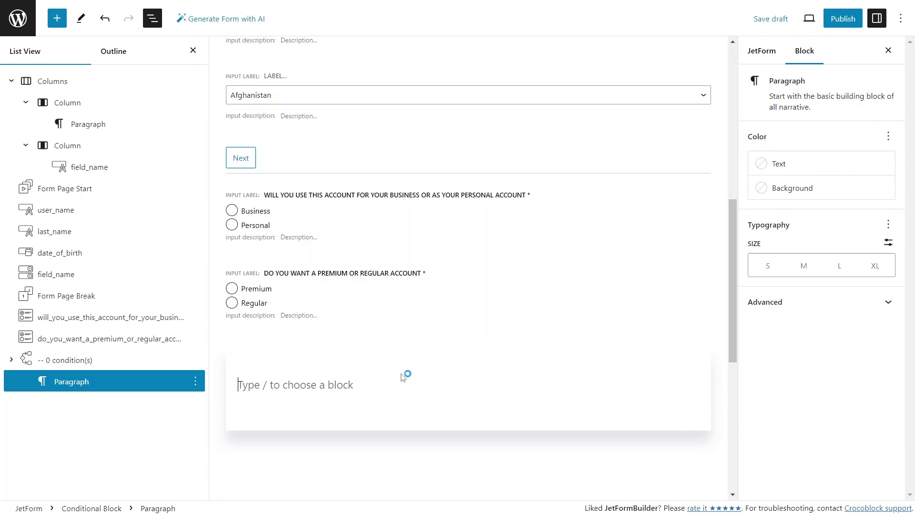
{"action": "type", "text": "Be aware tha"}
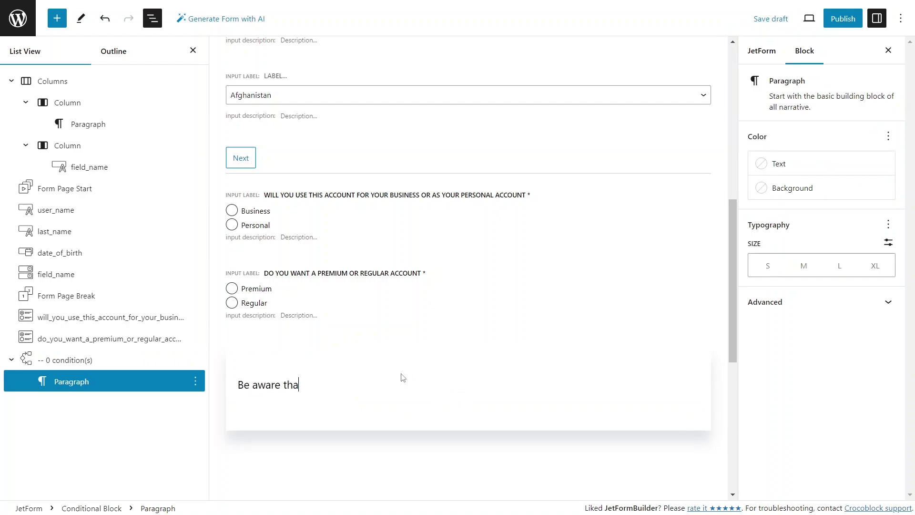
{"action": "type", "text": "t non-premium accounts"}
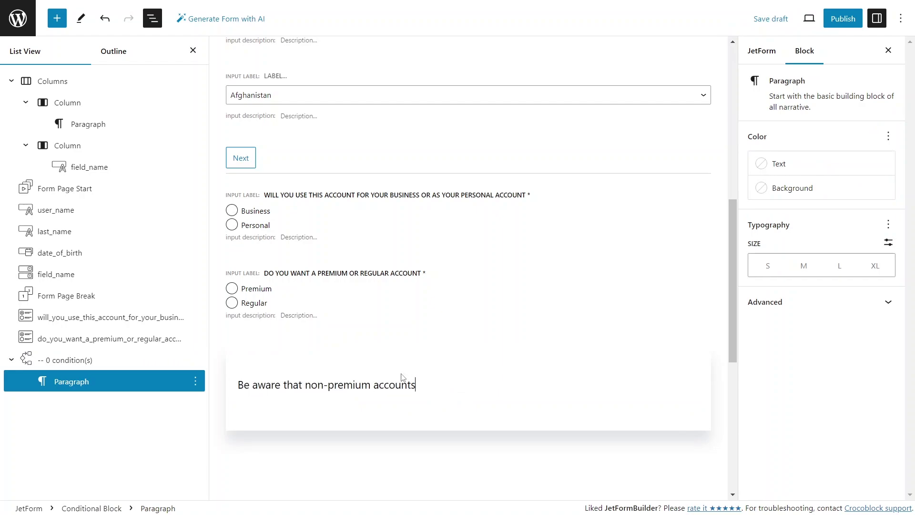
{"action": "type", "text": " have restricted access to a"}
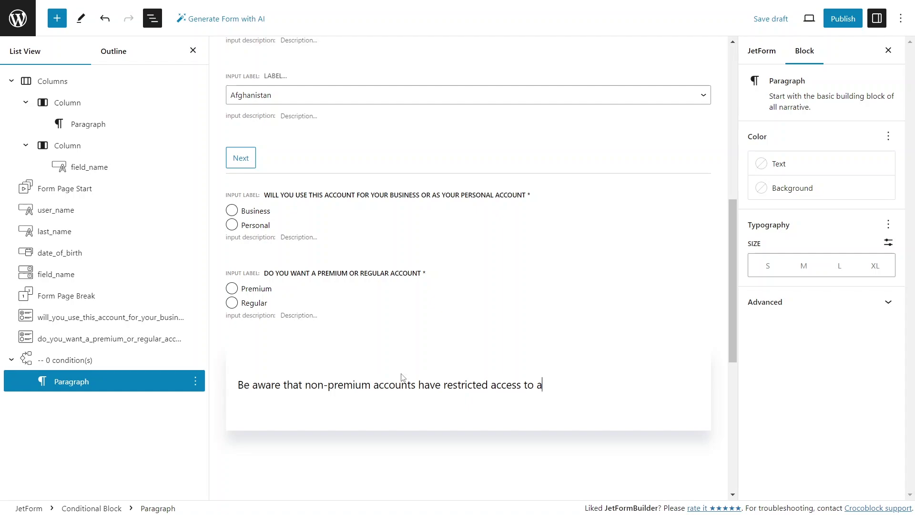
{"action": "type", "text": "dvanced analytics and "}
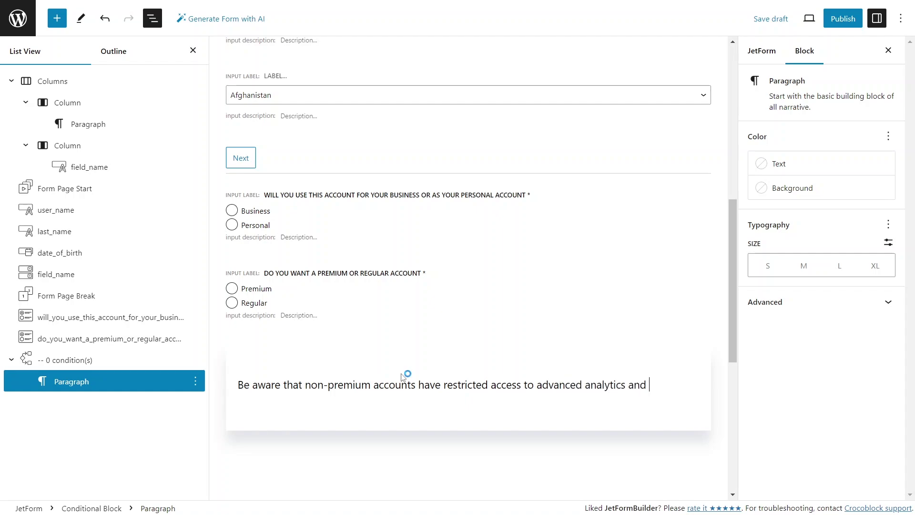
{"action": "type", "text": "scheduling tools."}
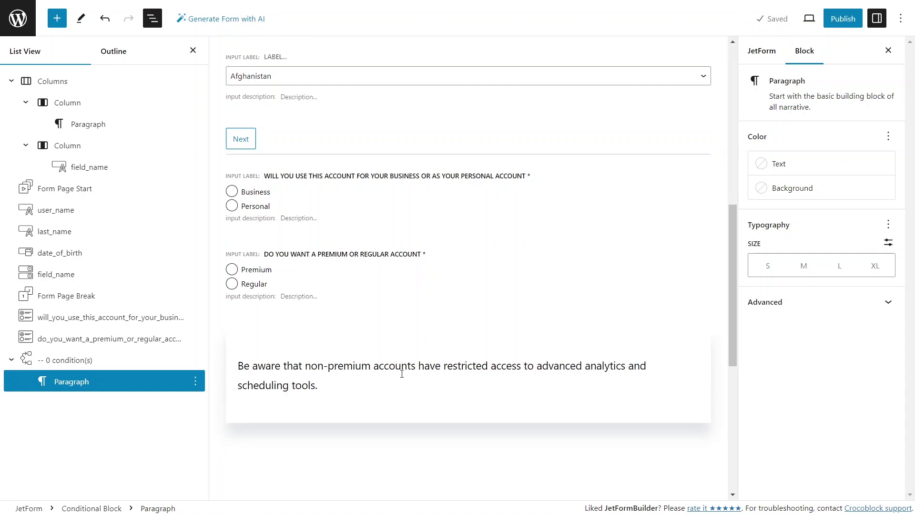
Set the conditional block to show only if the business-or-personal answer equals Business
{"action": "left_click", "coordinate": [153, 355]}
{"action": "left_click", "coordinate": [803, 218]}
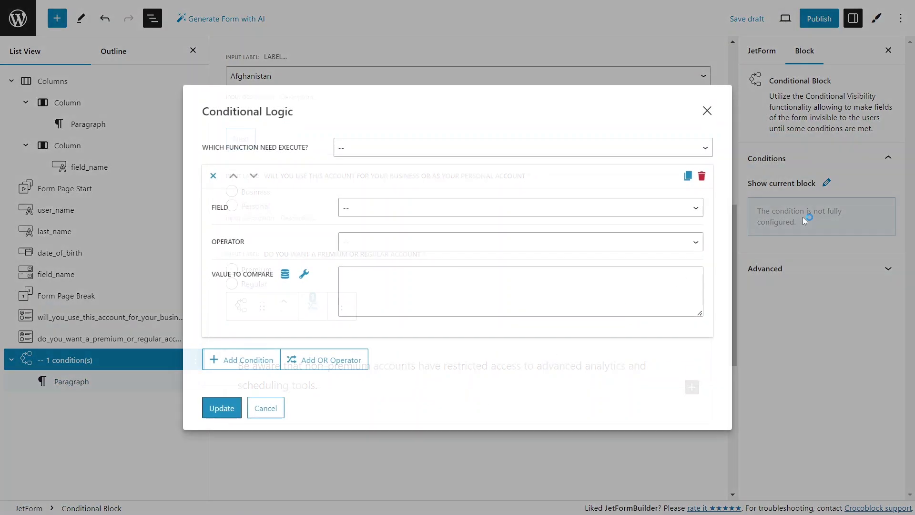
{"action": "left_click", "coordinate": [707, 149]}
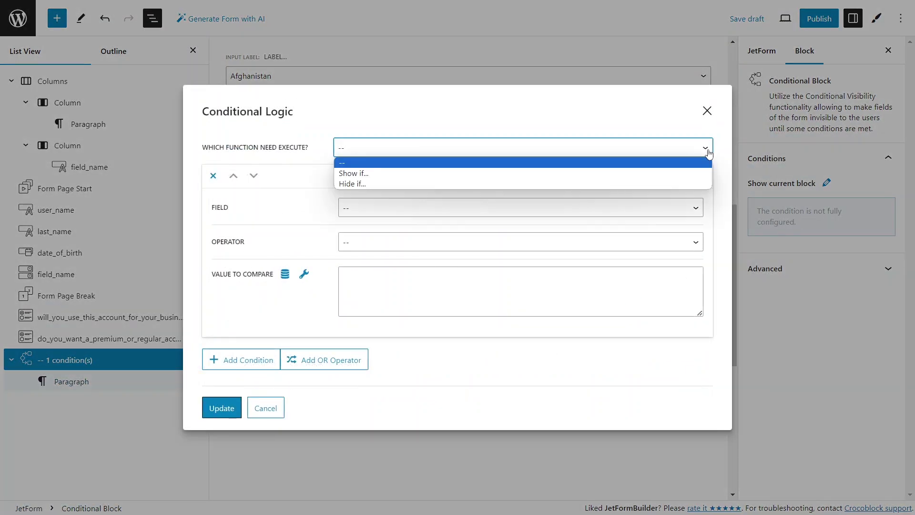
{"action": "left_click", "coordinate": [657, 174]}
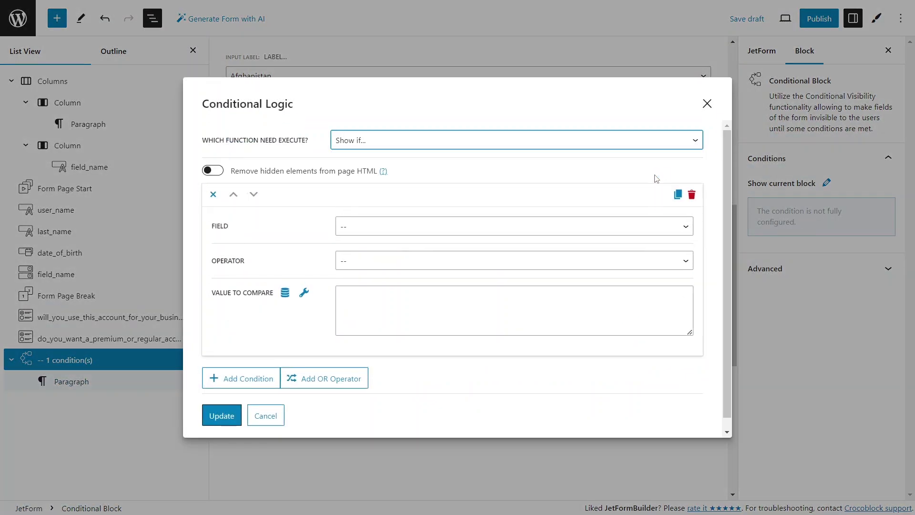
{"action": "left_click", "coordinate": [568, 227]}
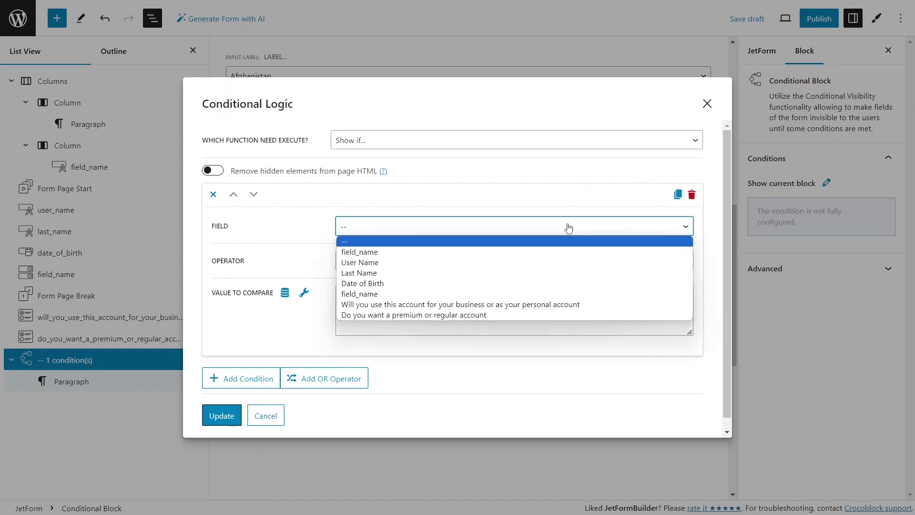
{"action": "left_click", "coordinate": [493, 306]}
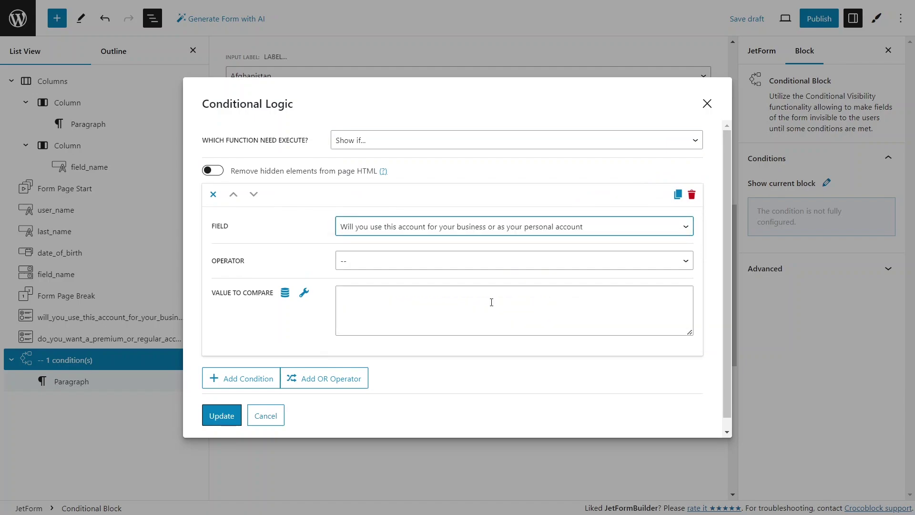
{"action": "left_click", "coordinate": [437, 260]}
{"action": "left_click", "coordinate": [429, 286]}
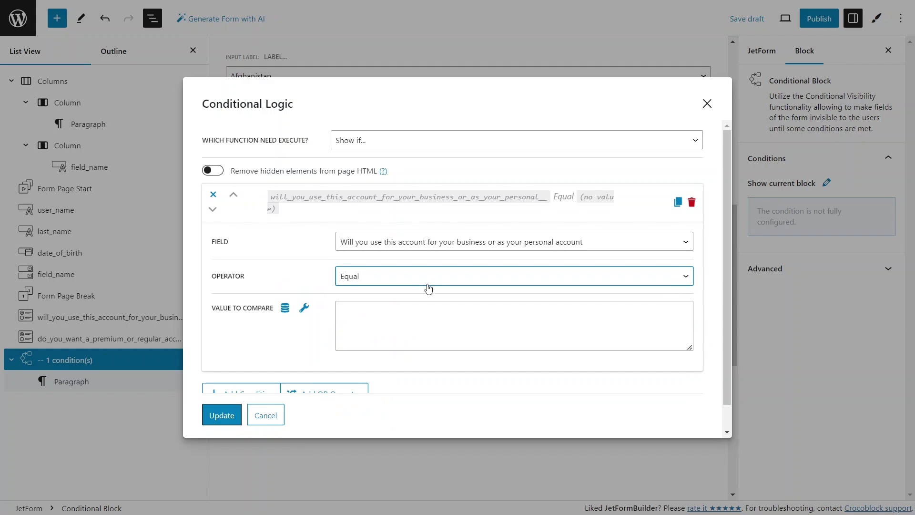
{"action": "left_click", "coordinate": [403, 312]}
{"action": "type", "text": "Business"}
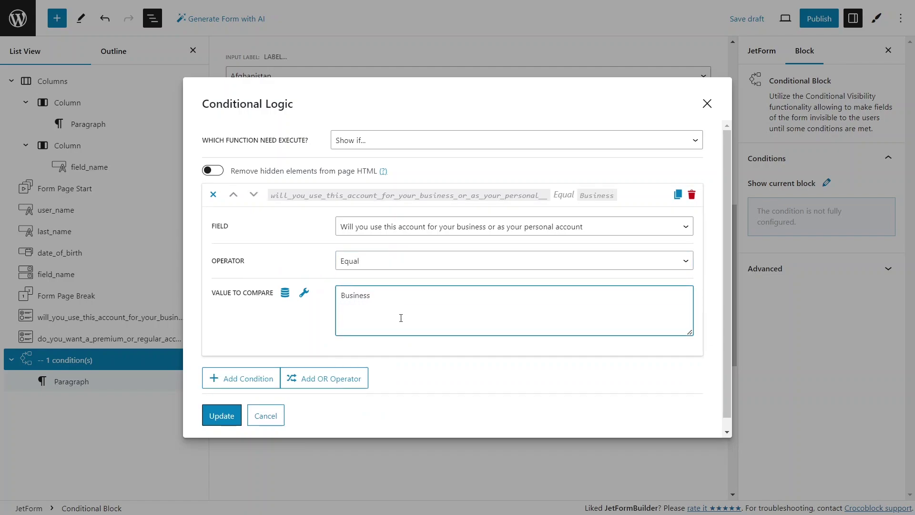
Add a second condition requiring the premium-or-regular answer to equal Regular
{"action": "left_click", "coordinate": [255, 381]}
{"action": "scroll", "coordinate": [255, 384], "scroll_direction": "down", "scroll_amount": 4}
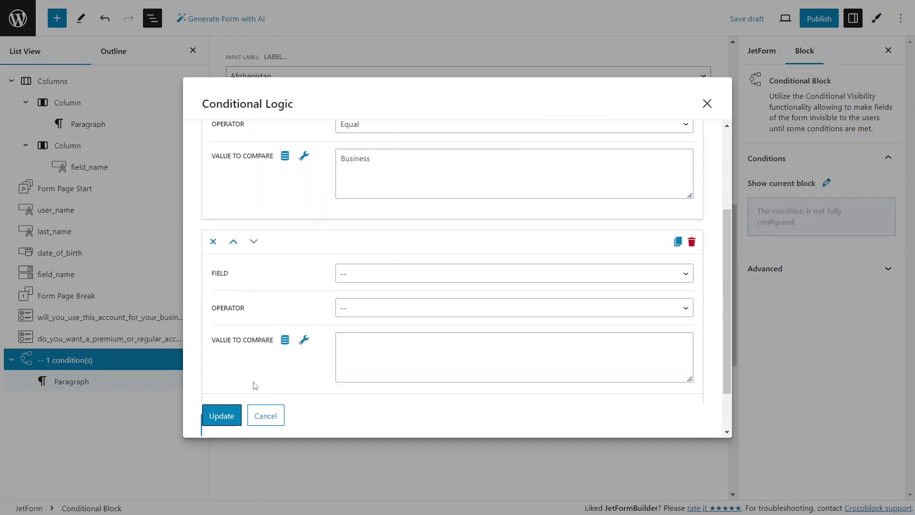
{"action": "left_click", "coordinate": [392, 218]}
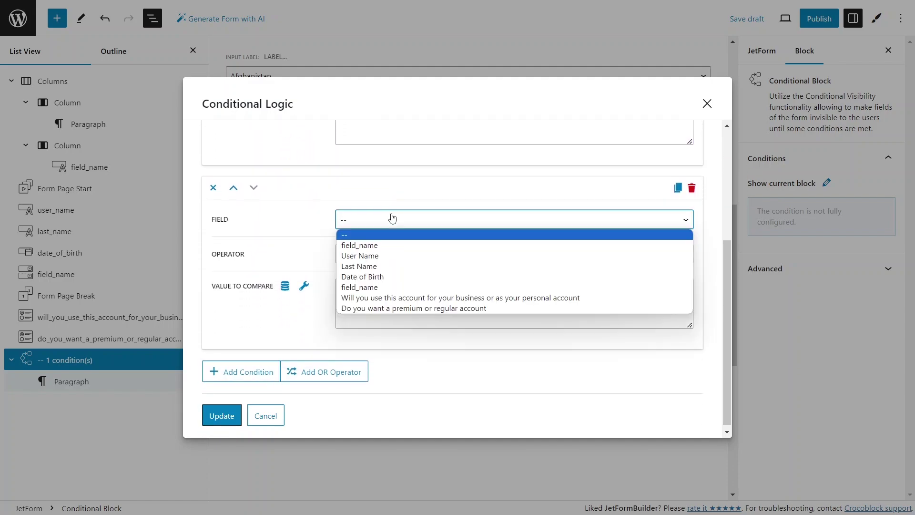
{"action": "left_click", "coordinate": [390, 308]}
{"action": "left_click", "coordinate": [389, 254]}
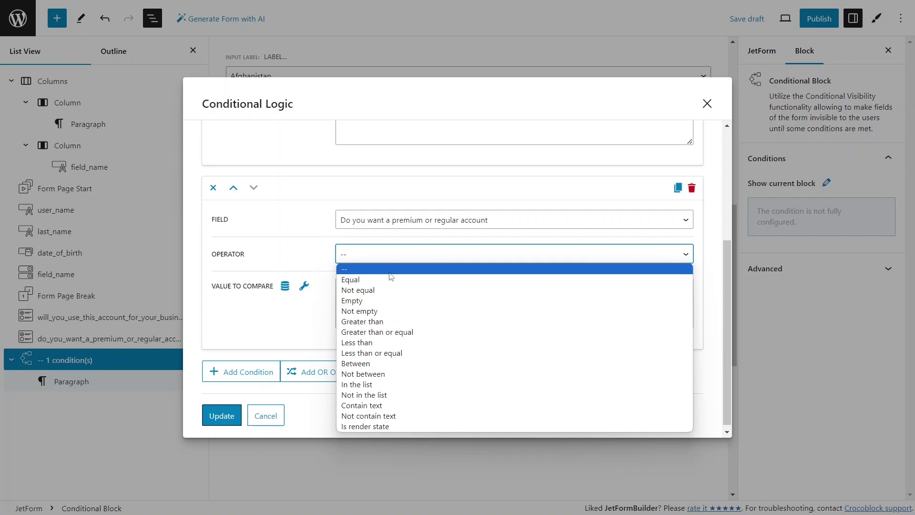
{"action": "left_click", "coordinate": [393, 281]}
{"action": "left_click", "coordinate": [393, 298]}
{"action": "type", "text": "R"}
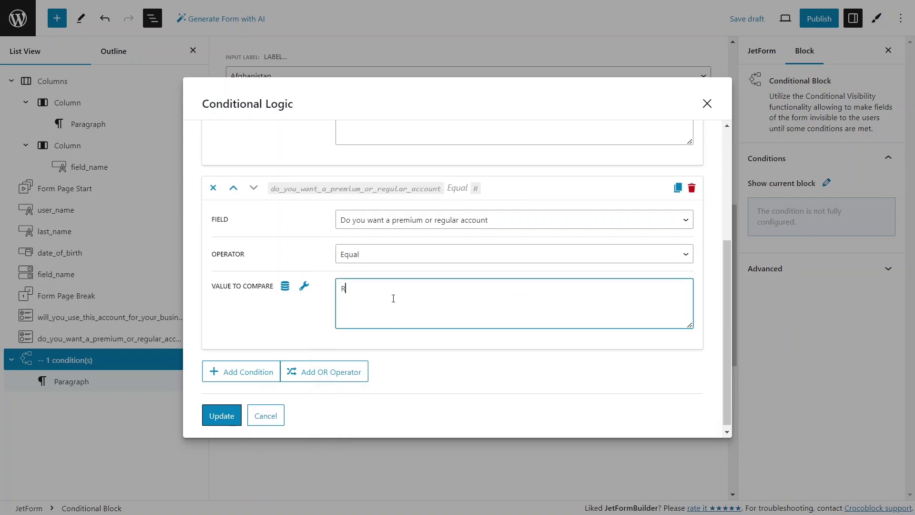
{"action": "type", "text": "egular"}
Save the block's conditions and place the two account-type questions side by side in even columns
{"action": "left_click", "coordinate": [220, 416]}
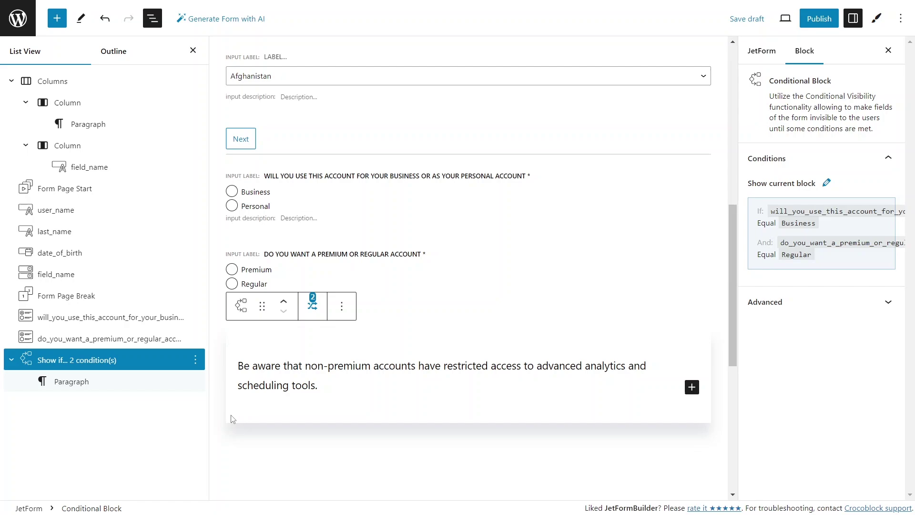
{"action": "left_click", "coordinate": [243, 440]}
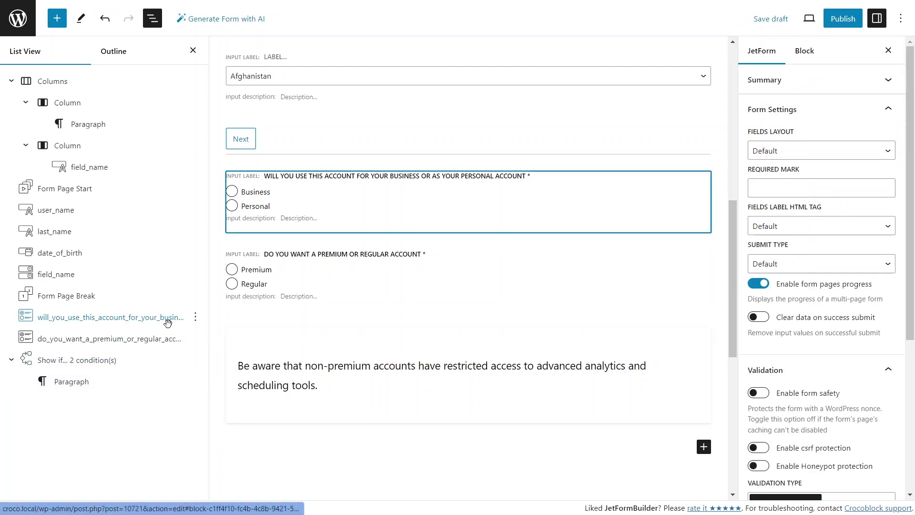
{"action": "left_click", "coordinate": [195, 319]}
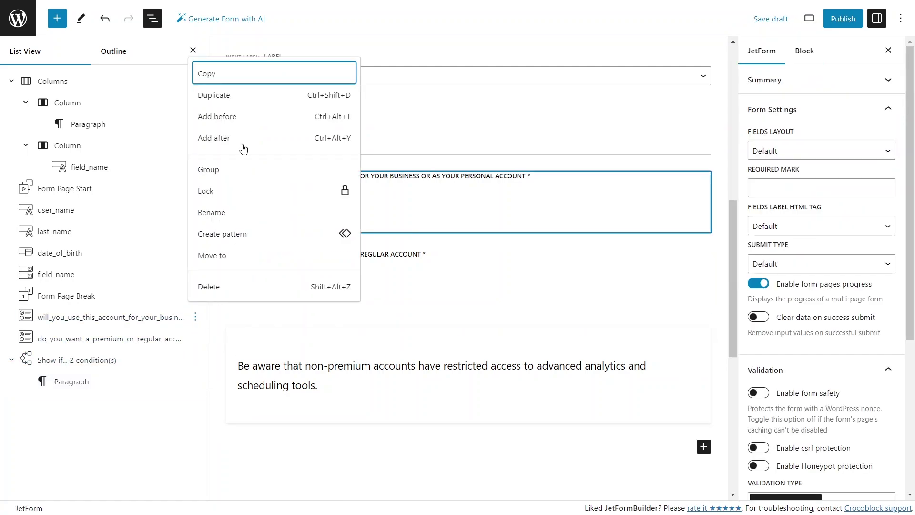
{"action": "left_click", "coordinate": [237, 116]}
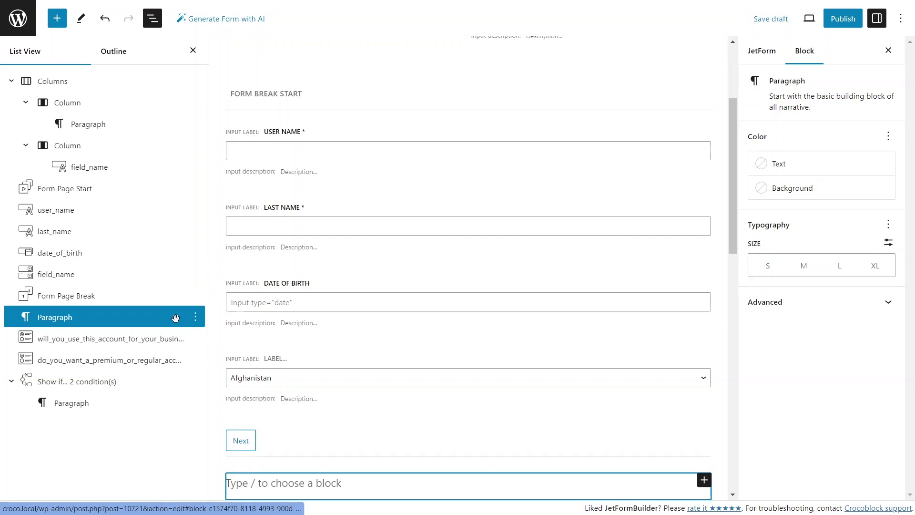
{"action": "scroll", "coordinate": [237, 345], "scroll_direction": "down", "scroll_amount": 3}
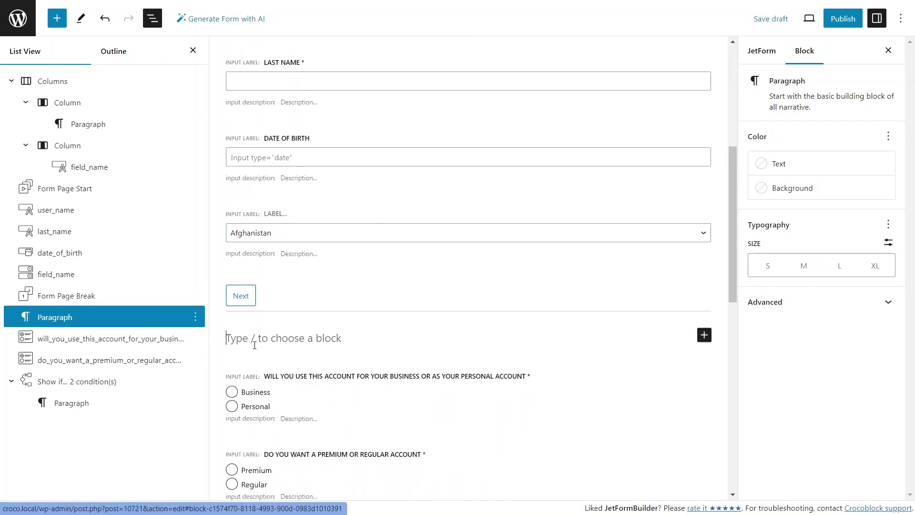
{"action": "type", "text": "/column"}
{"action": "left_click", "coordinate": [312, 436]}
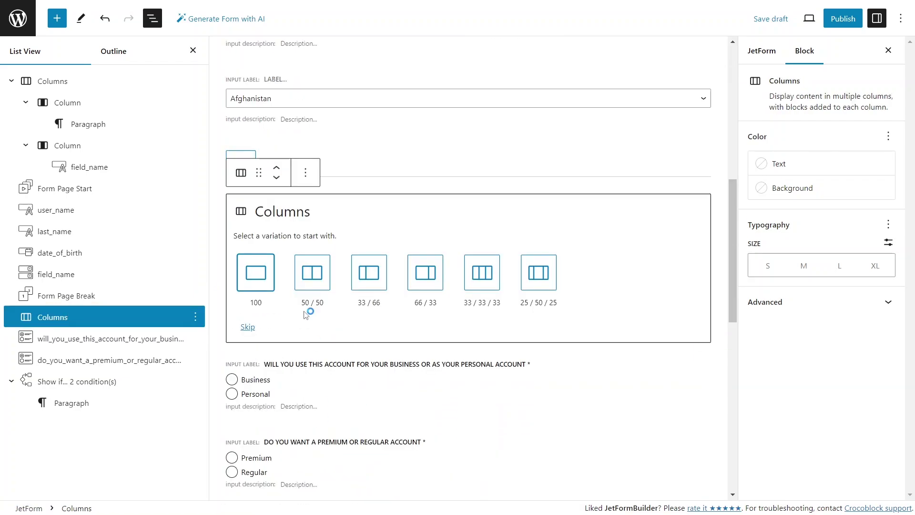
{"action": "left_click", "coordinate": [308, 274]}
{"action": "left_click_drag", "start_coordinate": [109, 381], "coordinate": [125, 339]}
{"action": "left_click_drag", "start_coordinate": [115, 403], "coordinate": [127, 388]}
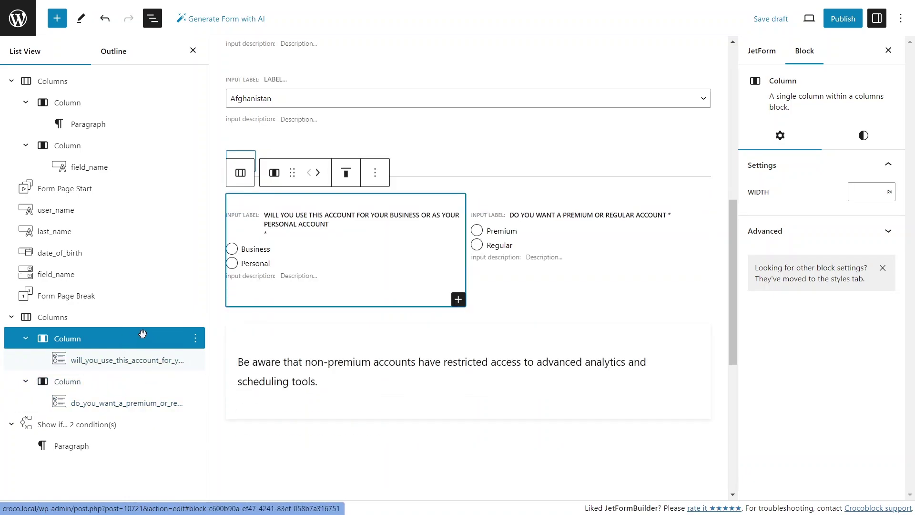
Add a centred 'Select profile type' paragraph above the two-column group
{"action": "left_click", "coordinate": [193, 316]}
{"action": "left_click", "coordinate": [196, 317]}
{"action": "left_click", "coordinate": [235, 61]}
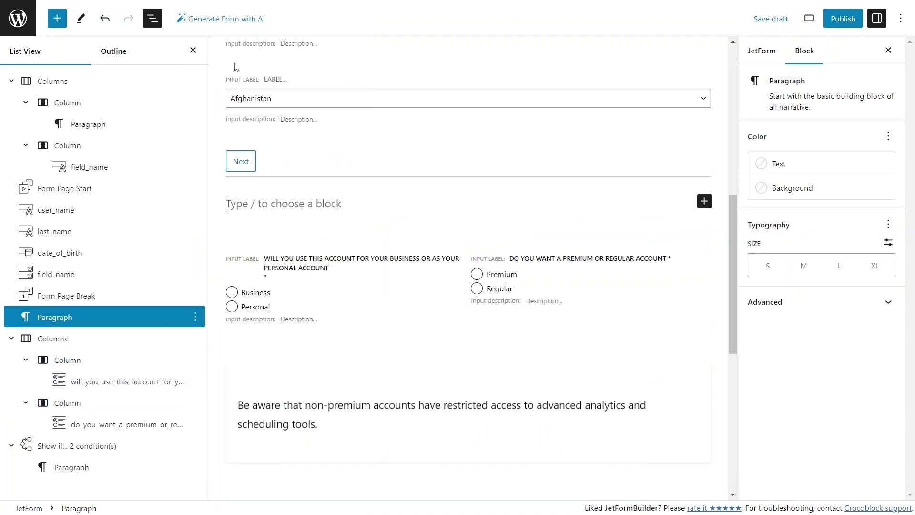
{"action": "scroll", "coordinate": [236, 65], "scroll_direction": "up", "scroll_amount": 5}
{"action": "type", "text": "Select profile"}
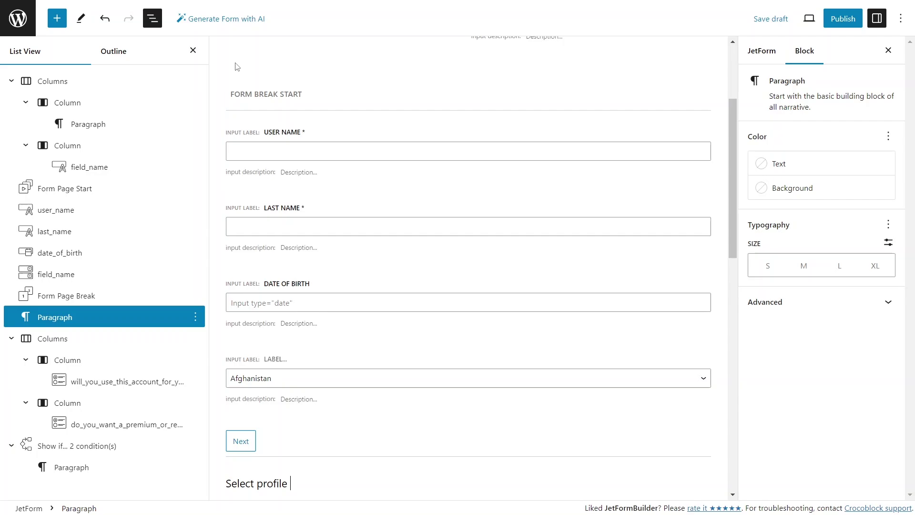
{"action": "type", "text": "type"}
{"action": "scroll", "coordinate": [334, 311], "scroll_direction": "down", "scroll_amount": 3}
{"action": "left_click", "coordinate": [305, 310]}
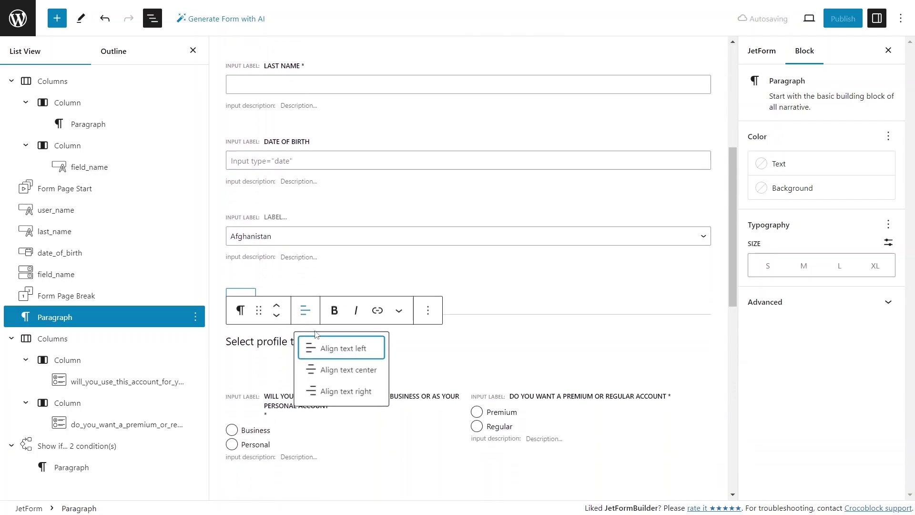
{"action": "left_click", "coordinate": [348, 370]}
{"action": "scroll", "coordinate": [337, 368], "scroll_direction": "down", "scroll_amount": 2}
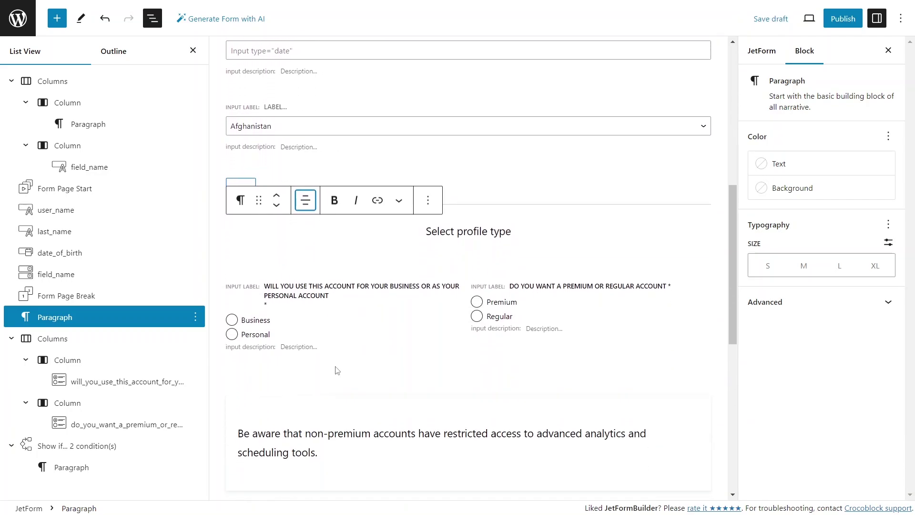
{"action": "scroll", "coordinate": [336, 371], "scroll_direction": "down", "scroll_amount": 3}
Insert a Textarea Field labelled 'Describe Your Interests' at the end of the form
{"action": "left_click", "coordinate": [337, 370]}
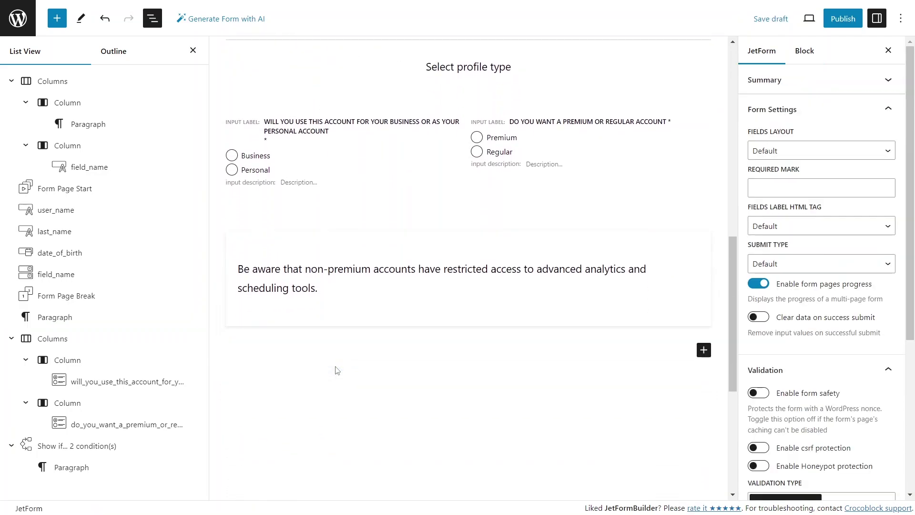
{"action": "left_click", "coordinate": [704, 352]}
{"action": "type", "text": "texta"}
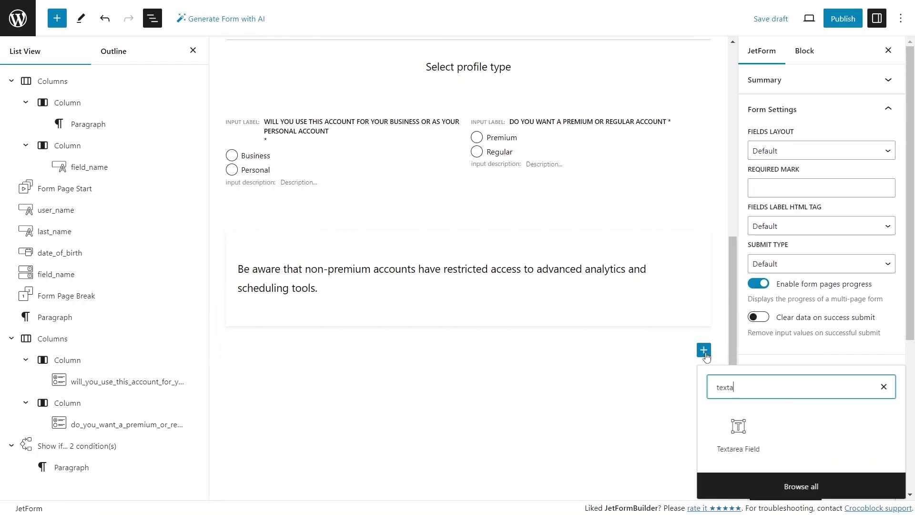
{"action": "left_click", "coordinate": [738, 431]}
{"action": "type", "text": "De"}
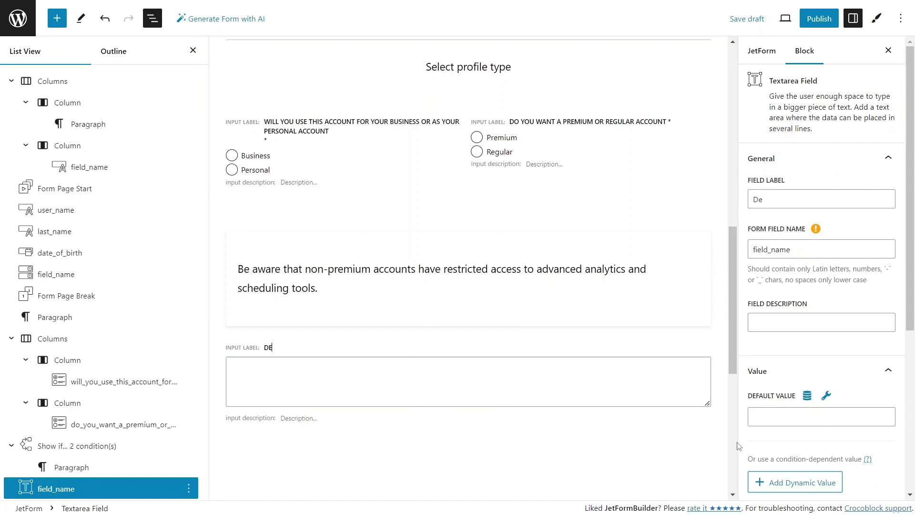
{"action": "type", "text": "scribe Your Interests"}
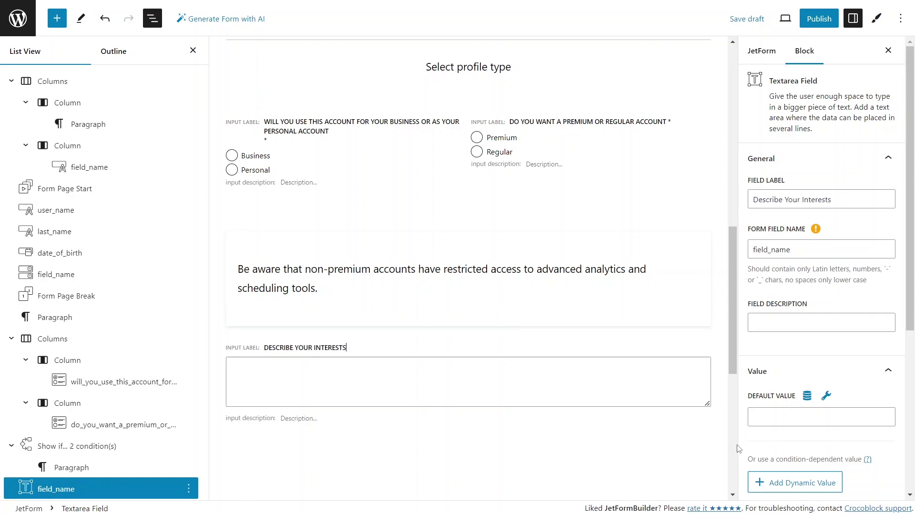
{"action": "scroll", "coordinate": [600, 433], "scroll_direction": "down", "scroll_amount": 4}
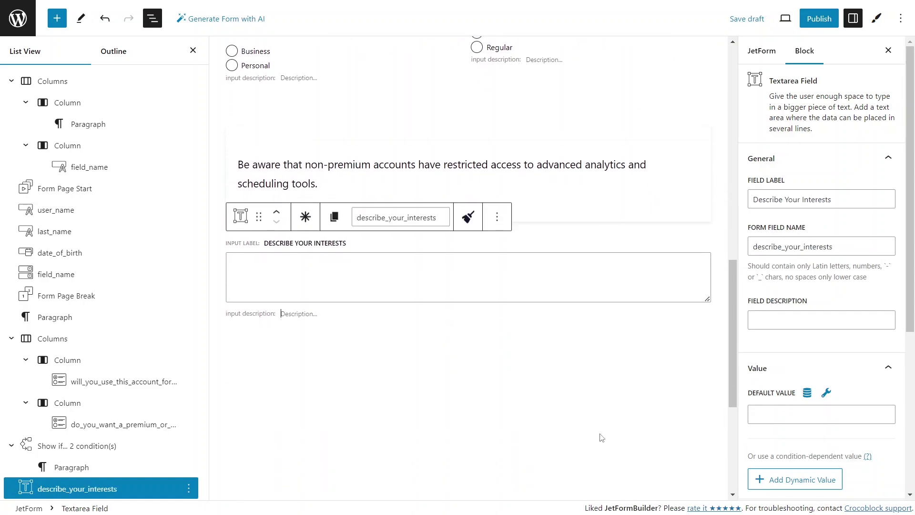
{"action": "left_click", "coordinate": [614, 367]}
{"action": "left_click", "coordinate": [703, 260]}
{"action": "type", "text": "fo"}
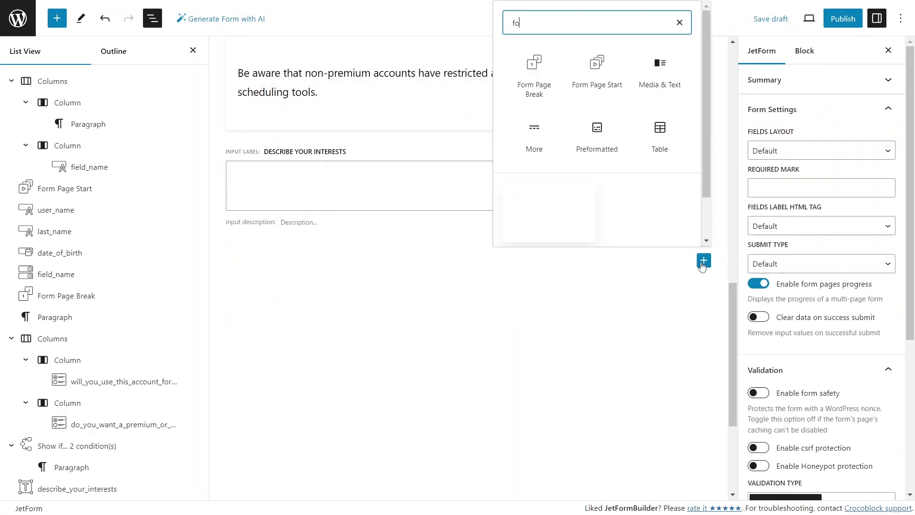
{"action": "type", "text": "rm pag"}
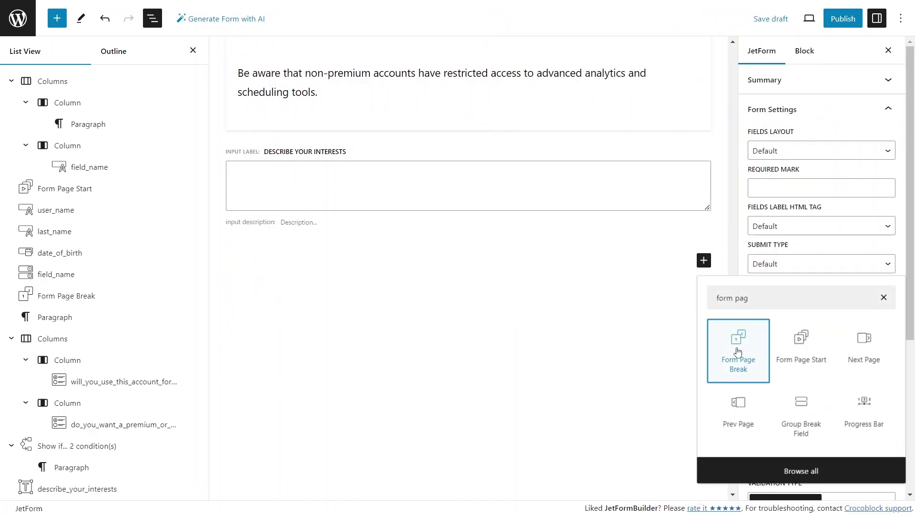
Insert a Form Page Break with a 'Next' button and a 'Back' previous-page button
{"action": "left_click", "coordinate": [737, 351]}
{"action": "left_click", "coordinate": [762, 225]}
{"action": "type", "text": "Ne"}
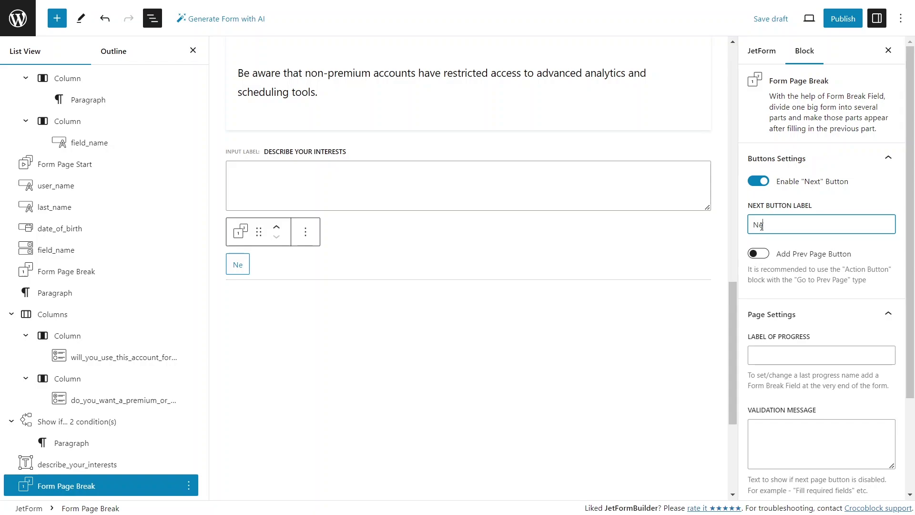
{"action": "type", "text": "xt"}
{"action": "left_click", "coordinate": [758, 253]}
{"action": "left_click", "coordinate": [783, 321]}
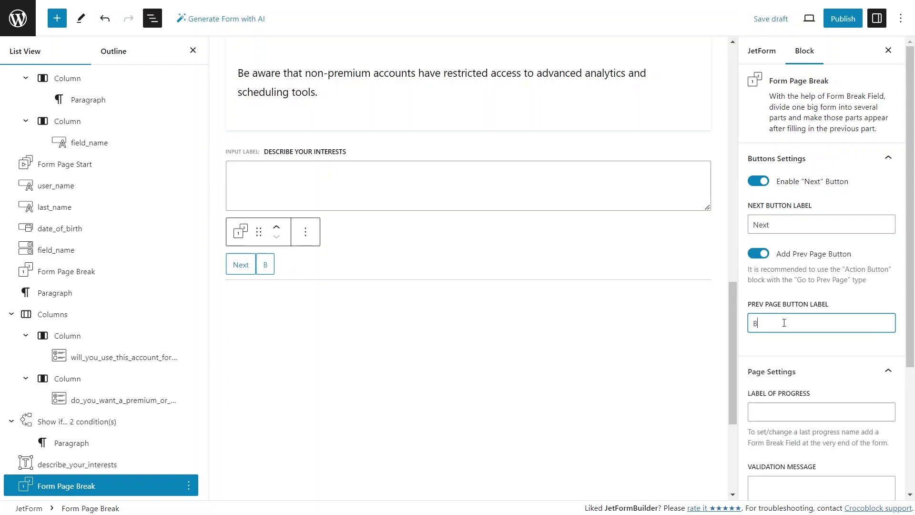
{"action": "type", "text": "Back"}
Set the page break's progress label to 'Profile Information' and validation message 'Select account type before you proceed to login details'
{"action": "left_click", "coordinate": [781, 412]}
{"action": "type", "text": "Profile Infor"}
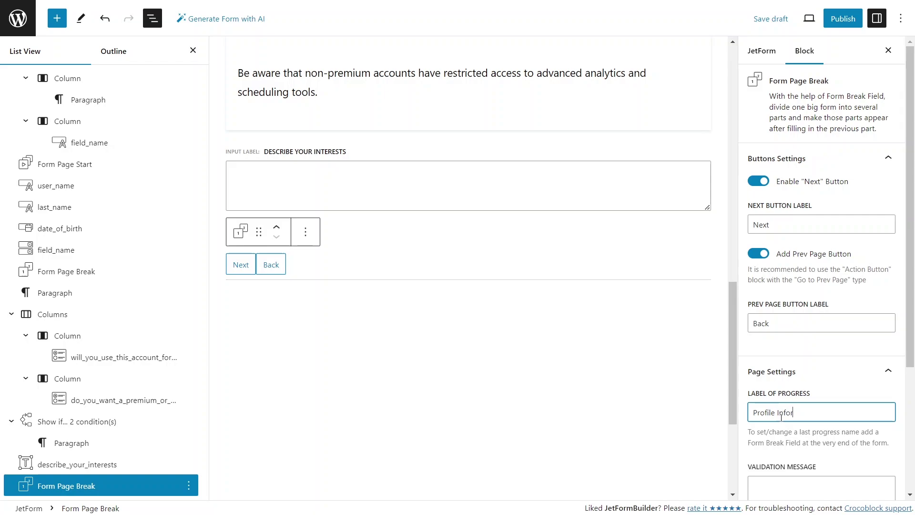
{"action": "type", "text": "mation"}
{"action": "key", "text": "Tab"}
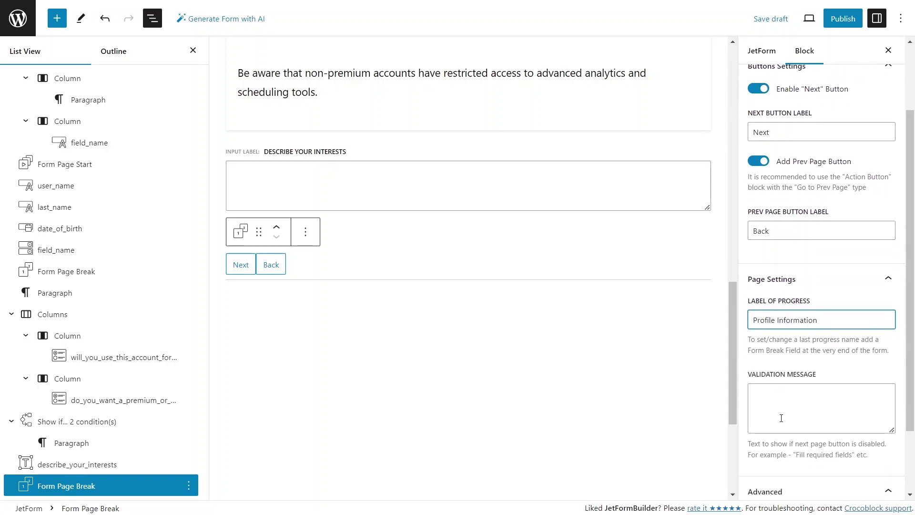
{"action": "type", "text": "Select account type before y"}
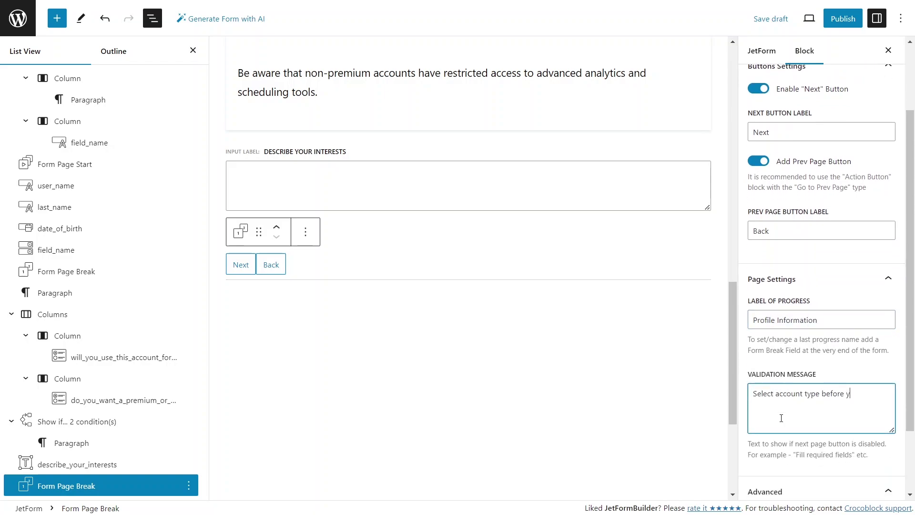
{"action": "type", "text": "ou proceed to login details"}
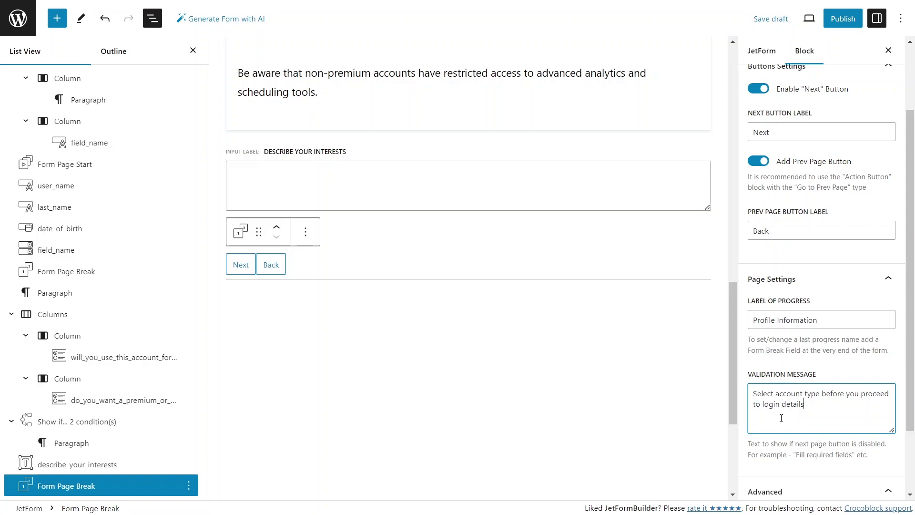
Add required 'Username' and 'Password' text fields after the page break
{"action": "left_click", "coordinate": [624, 373]}
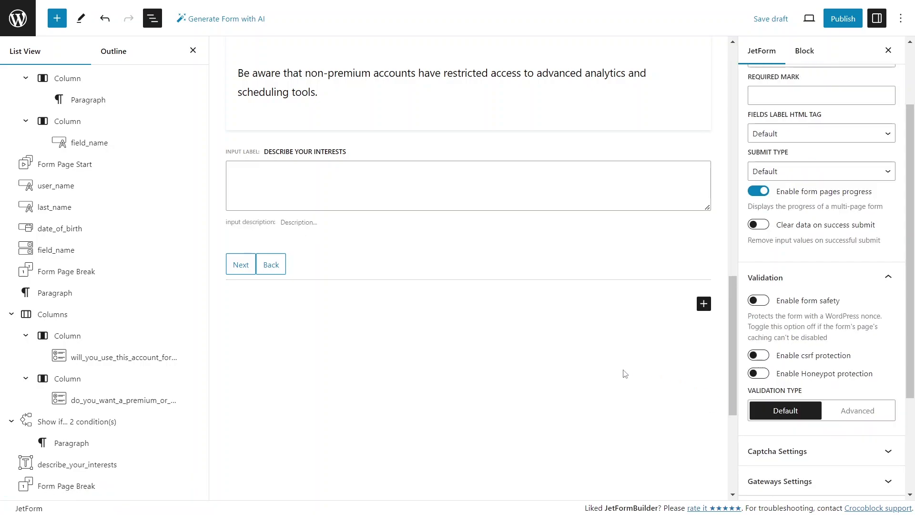
{"action": "left_click", "coordinate": [704, 304]}
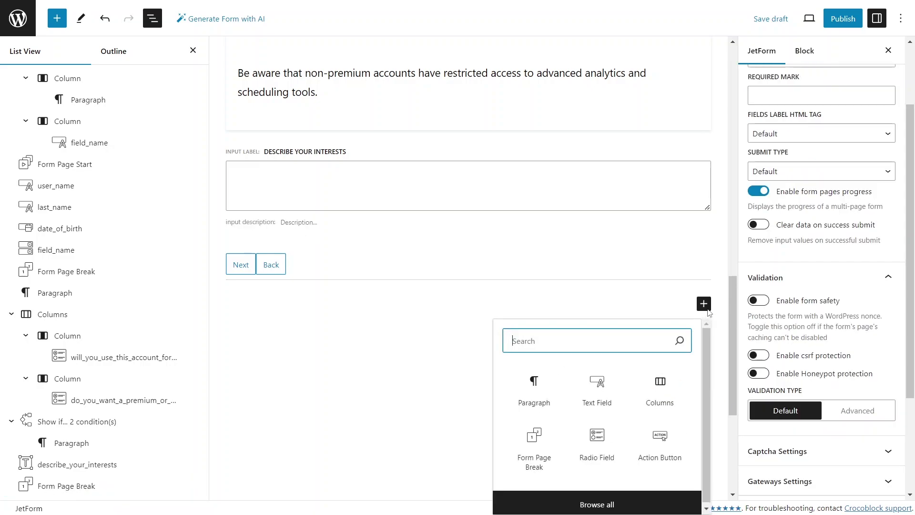
{"action": "left_click", "coordinate": [597, 383]}
{"action": "type", "text": "Usernam"}
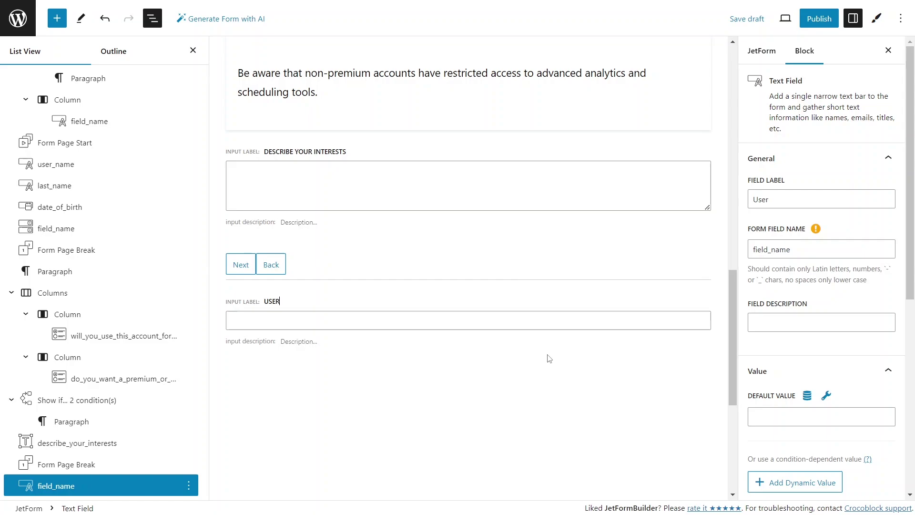
{"action": "left_click", "coordinate": [305, 273]}
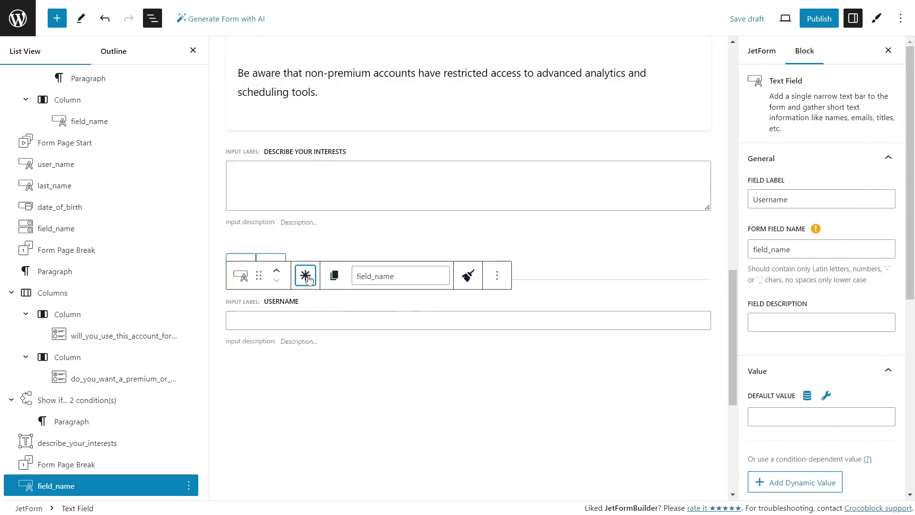
{"action": "left_click", "coordinate": [697, 375]}
{"action": "left_click", "coordinate": [698, 375]}
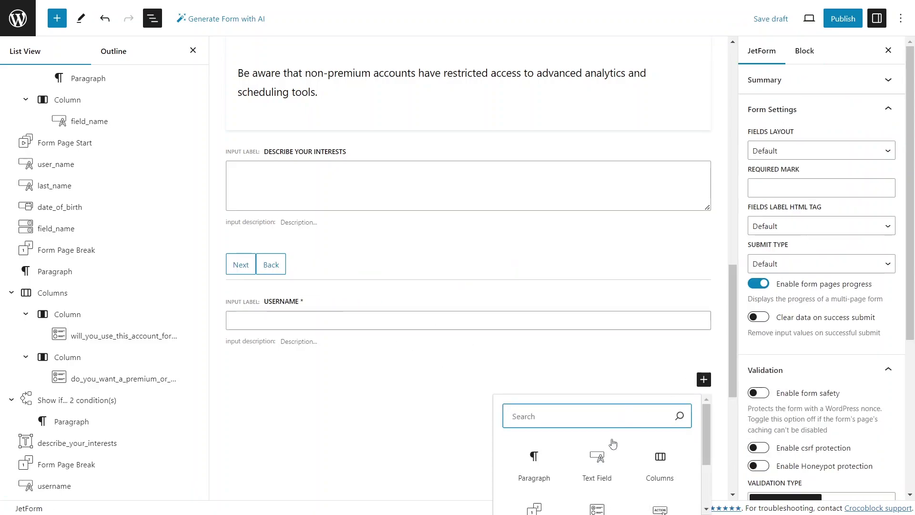
{"action": "left_click", "coordinate": [597, 462]}
{"action": "type", "text": "Password"}
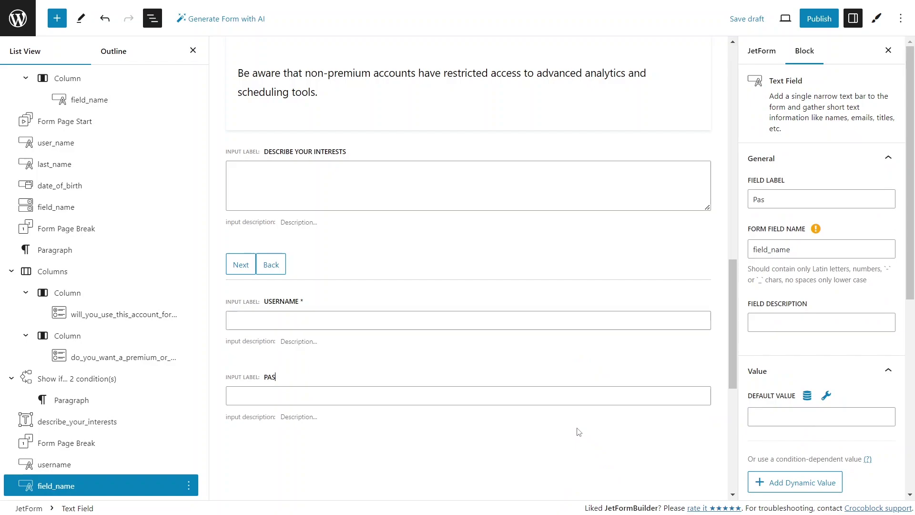
{"action": "left_click", "coordinate": [305, 350]}
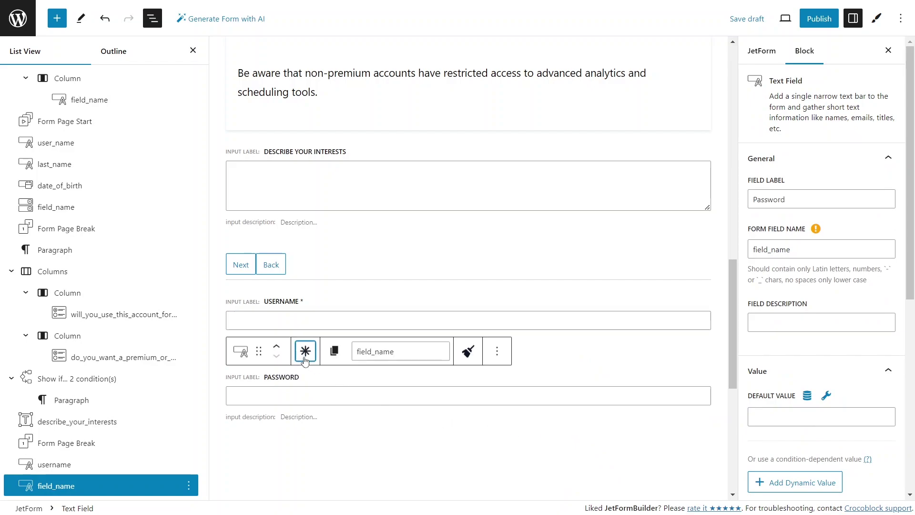
Add a third text field labelled 'Confirm Password' below Password
{"action": "scroll", "coordinate": [345, 440], "scroll_direction": "down", "scroll_amount": 1}
{"action": "scroll", "coordinate": [343, 437], "scroll_direction": "down", "scroll_amount": 3}
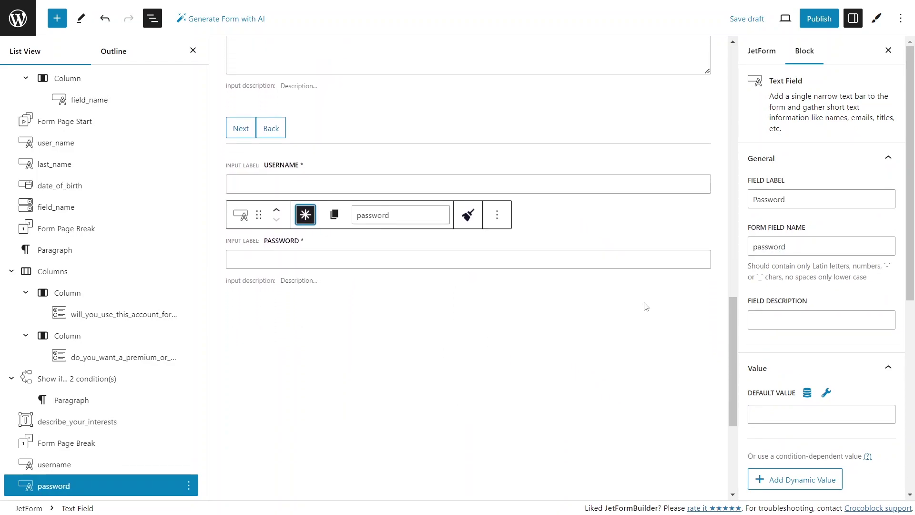
{"action": "left_click", "coordinate": [699, 316]}
{"action": "left_click", "coordinate": [701, 318]}
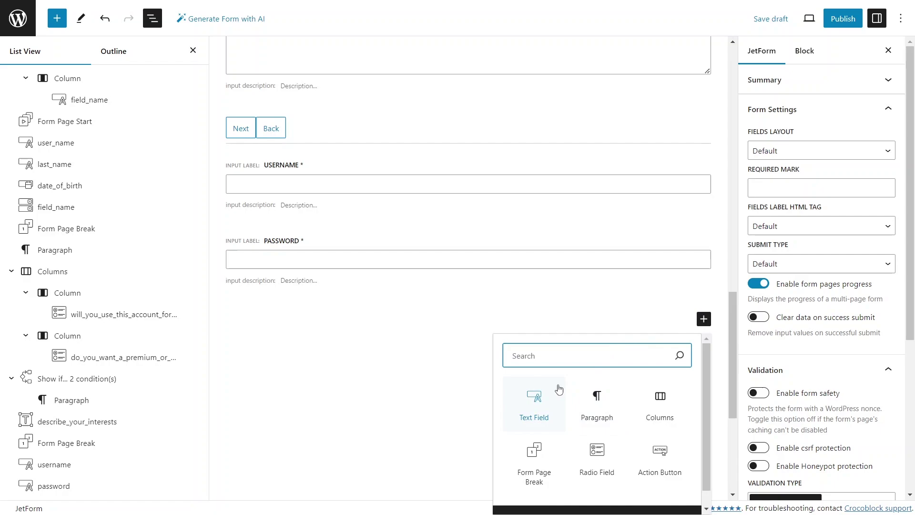
{"action": "left_click", "coordinate": [543, 398]}
{"action": "type", "text": "Confirm"}
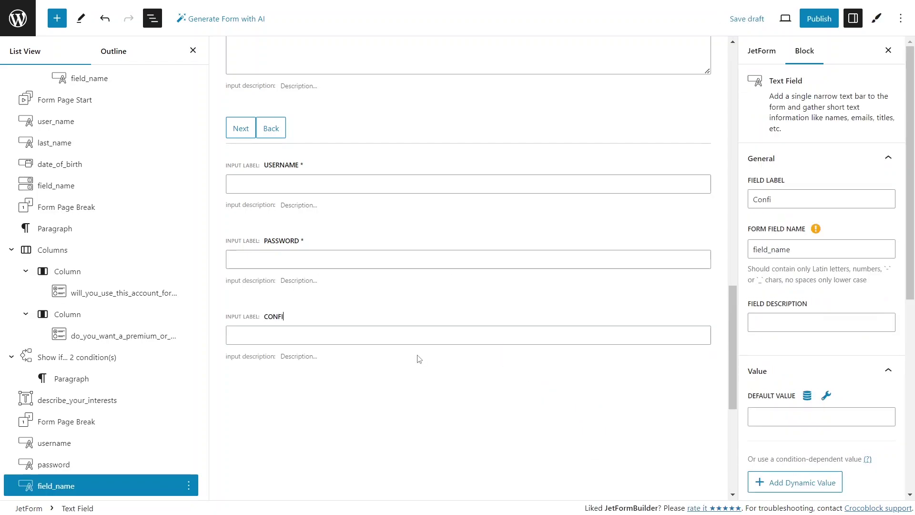
{"action": "type", "text": " Password"}
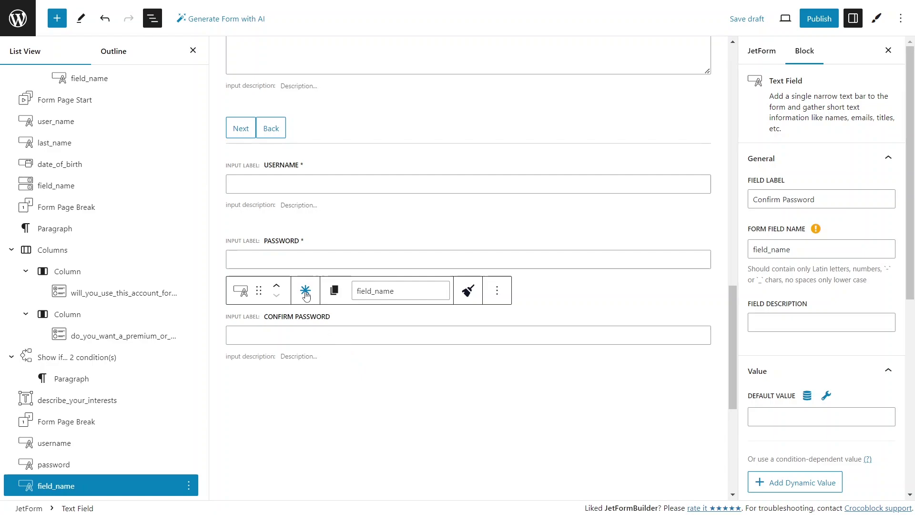
Make Confirm Password required and switch its validation type to Advanced with a new rule
{"action": "left_click", "coordinate": [305, 289]}
{"action": "left_click", "coordinate": [395, 334]}
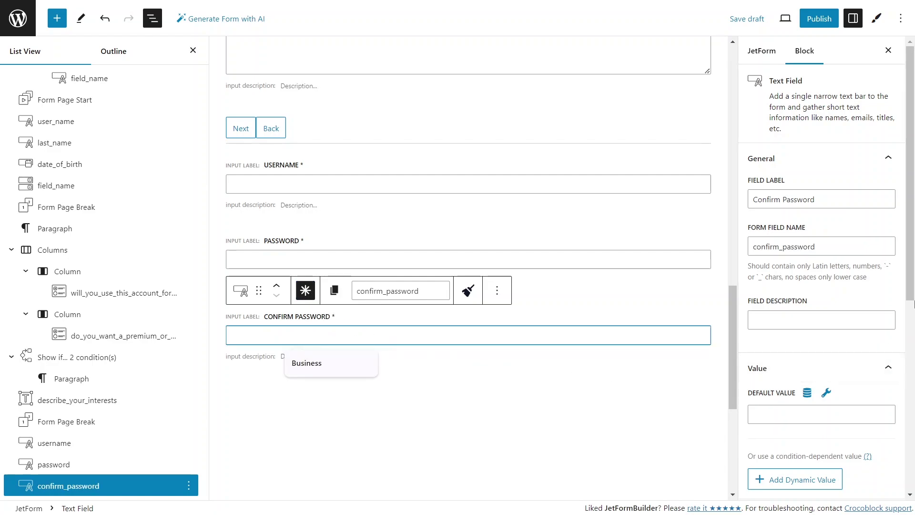
{"action": "left_click_drag", "start_coordinate": [910, 288], "coordinate": [906, 469]}
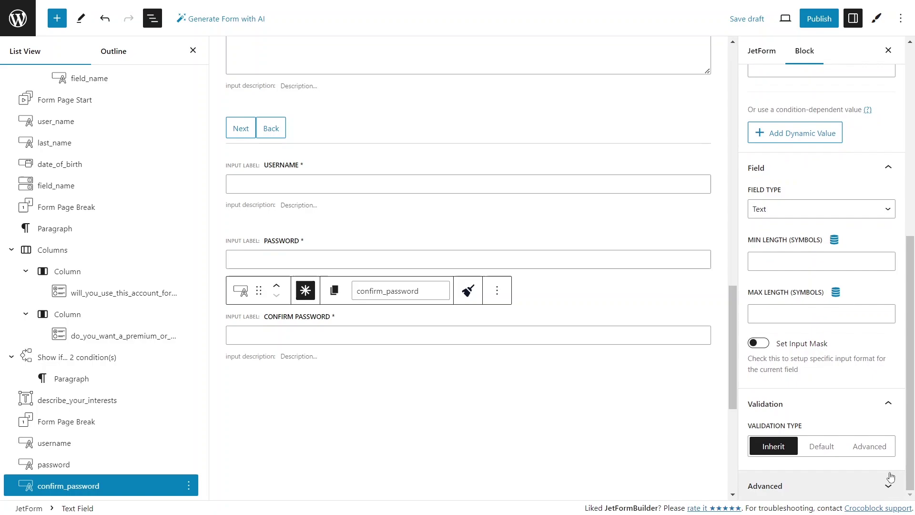
{"action": "left_click", "coordinate": [876, 446]}
{"action": "scroll", "coordinate": [876, 448], "scroll_direction": "down", "scroll_amount": 1}
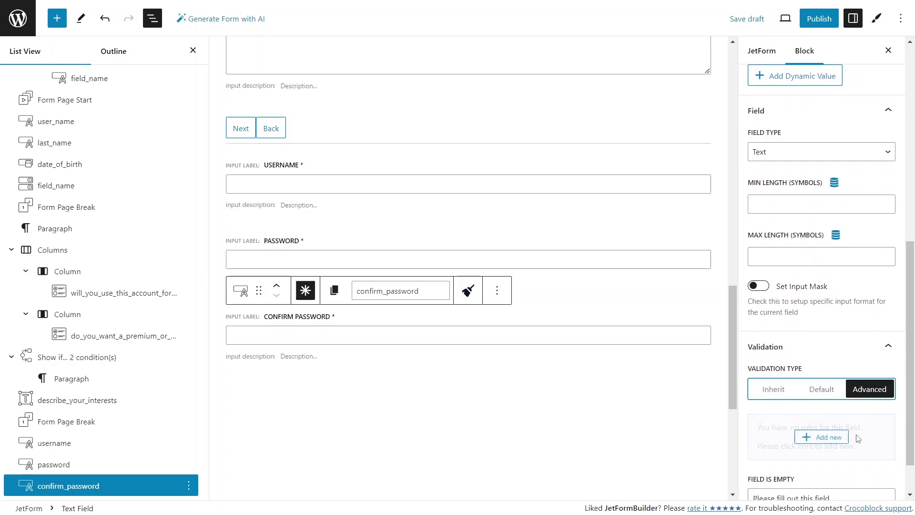
{"action": "left_click", "coordinate": [821, 428]}
Set the rule to Equals the Password field with error 'This text doesn't match the Password field'
{"action": "left_click", "coordinate": [682, 217]}
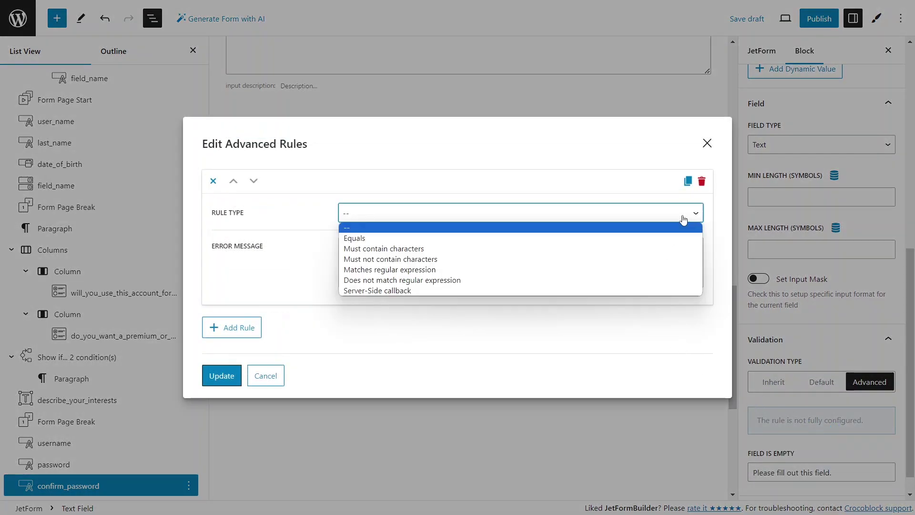
{"action": "left_click", "coordinate": [668, 241]}
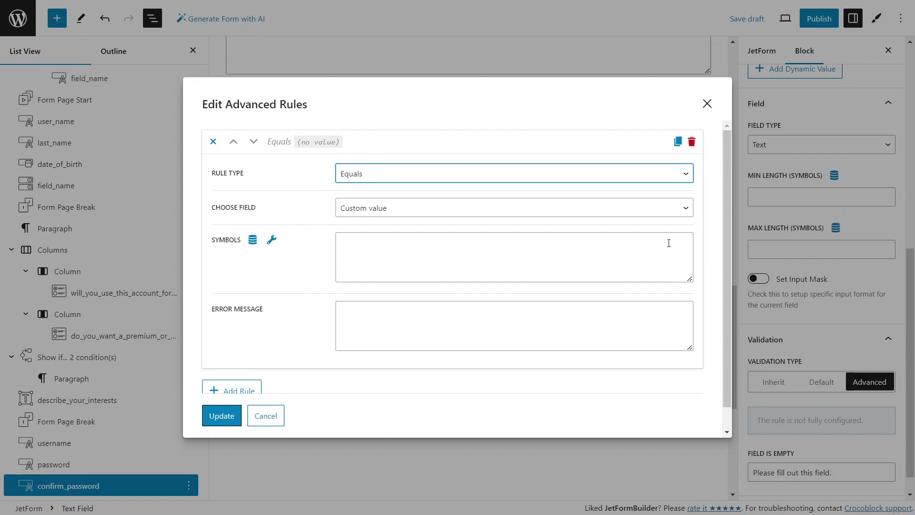
{"action": "left_click", "coordinate": [618, 211]}
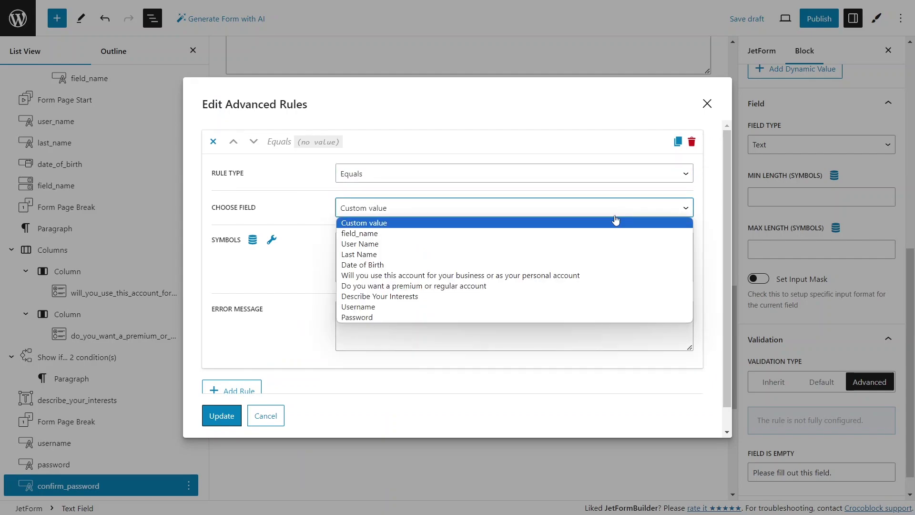
{"action": "left_click", "coordinate": [555, 319]}
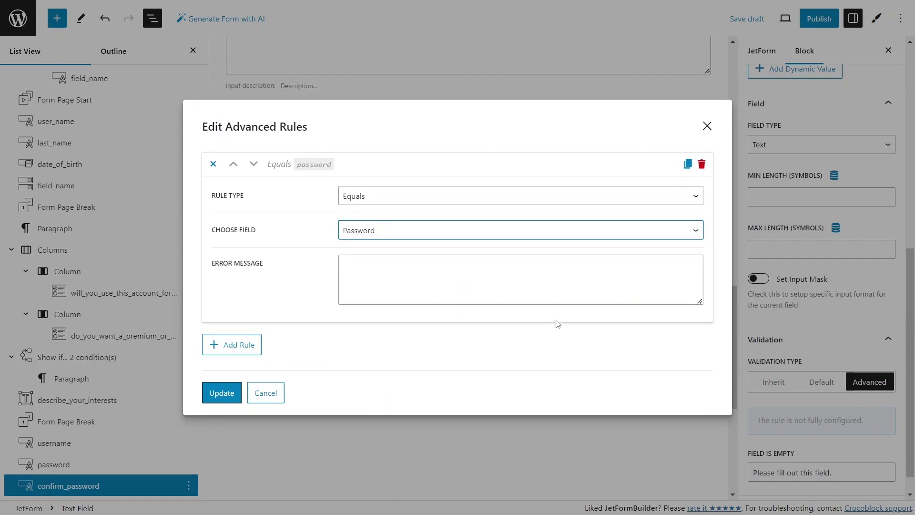
{"action": "left_click", "coordinate": [510, 283]}
{"action": "type", "text": "Th"}
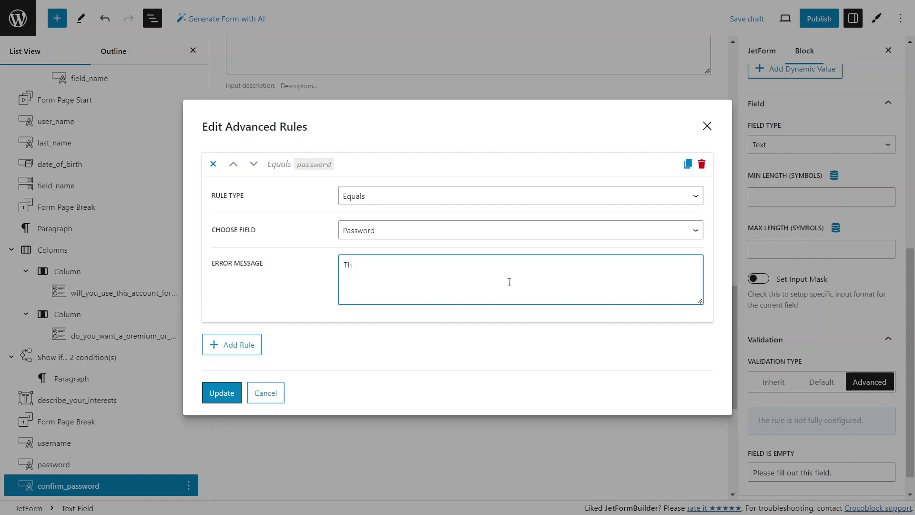
{"action": "type", "text": "is text doesn't match the Password fiel"}
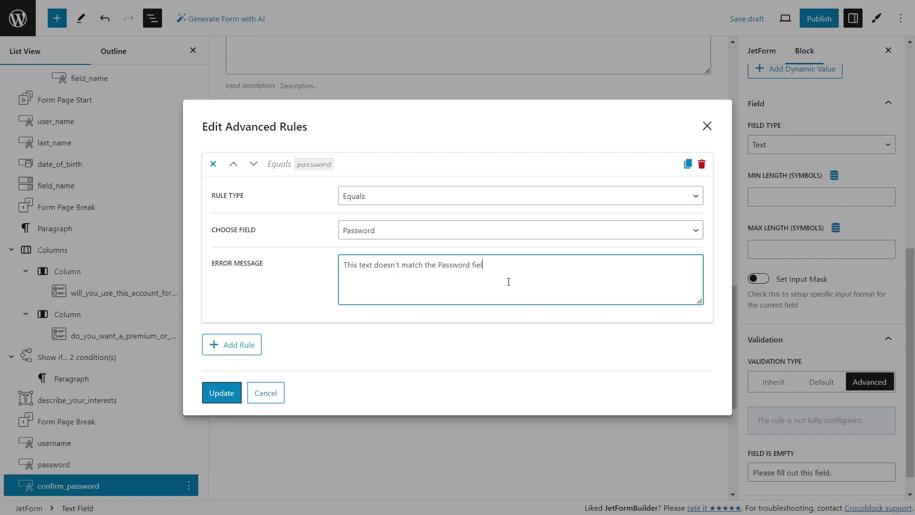
{"action": "type", "text": "d"}
{"action": "left_click", "coordinate": [213, 390]}
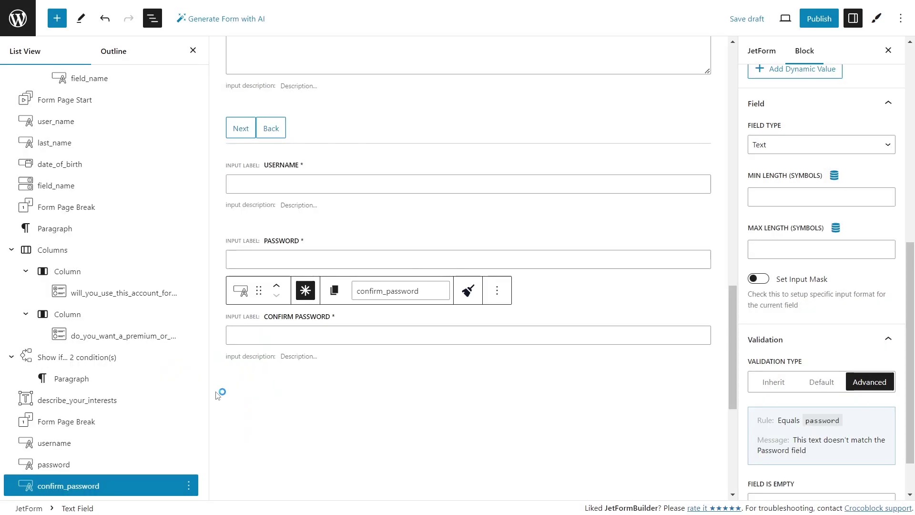
Add a Prev Page button below Confirm Password and relabel it 'Back'
{"action": "left_click", "coordinate": [264, 397]}
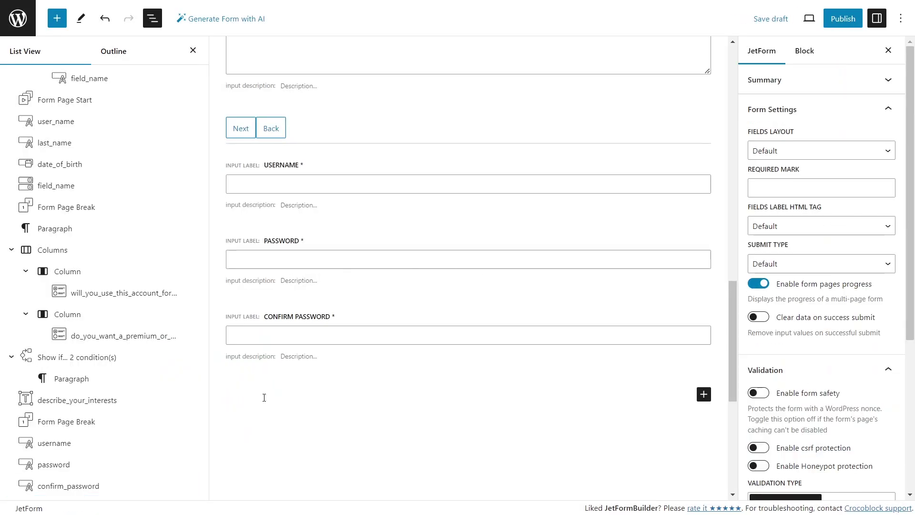
{"action": "left_click", "coordinate": [704, 394]}
{"action": "type", "text": "prev"}
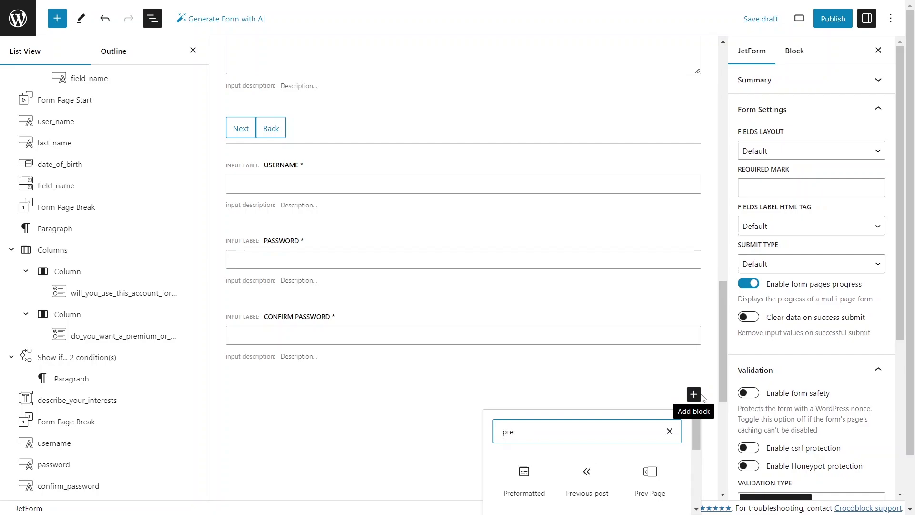
{"action": "left_click", "coordinate": [597, 477]}
{"action": "left_click", "coordinate": [484, 432]}
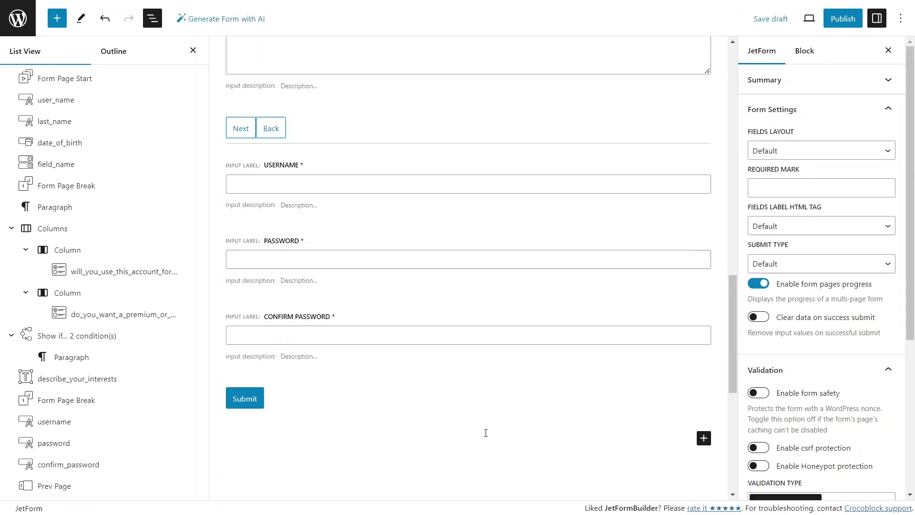
{"action": "scroll", "coordinate": [483, 428], "scroll_direction": "down", "scroll_amount": 2}
{"action": "left_click", "coordinate": [255, 319]}
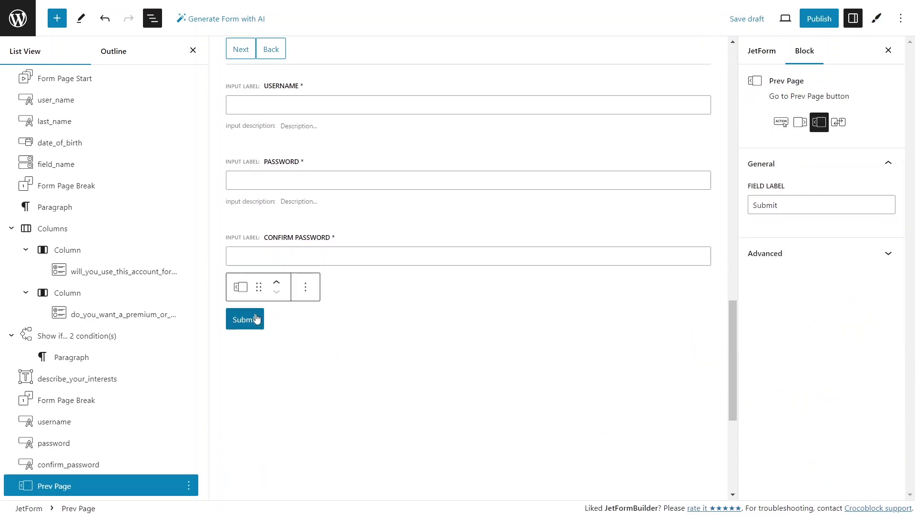
{"action": "double_click", "coordinate": [765, 205]}
{"action": "type", "text": "Back"}
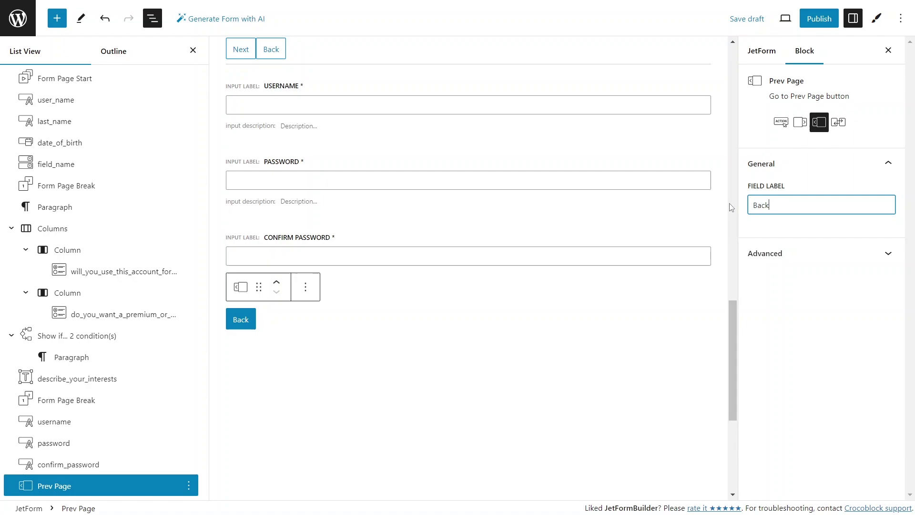
Add a Submit Action Button below the Back button
{"action": "left_click", "coordinate": [453, 346]}
{"action": "left_click", "coordinate": [704, 358]}
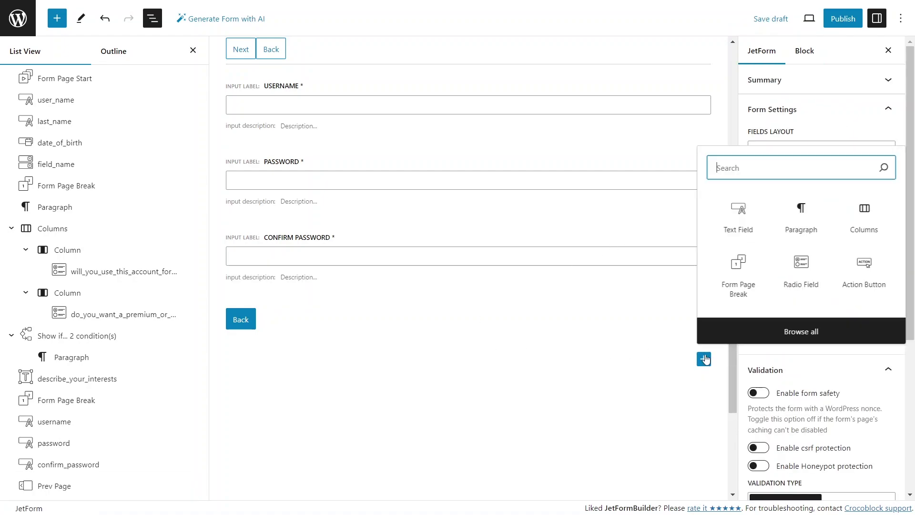
{"action": "type", "text": "Action"}
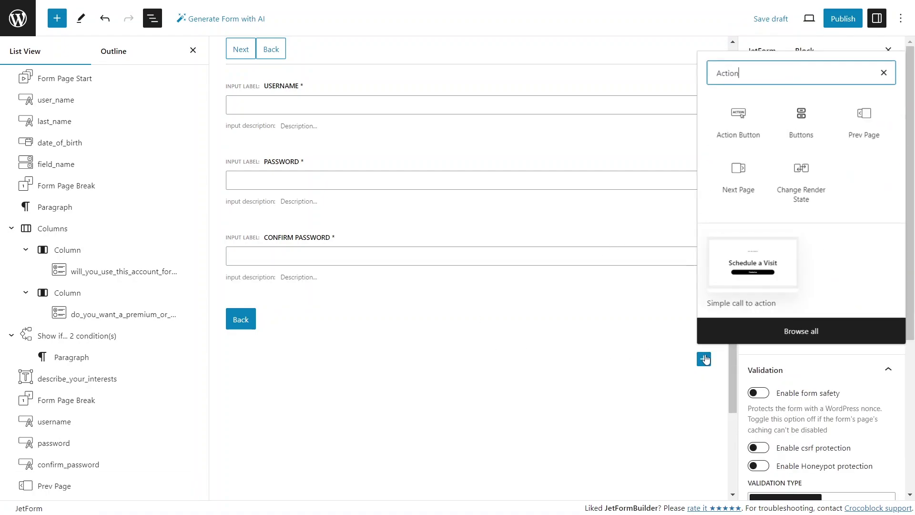
{"action": "left_click", "coordinate": [738, 117]}
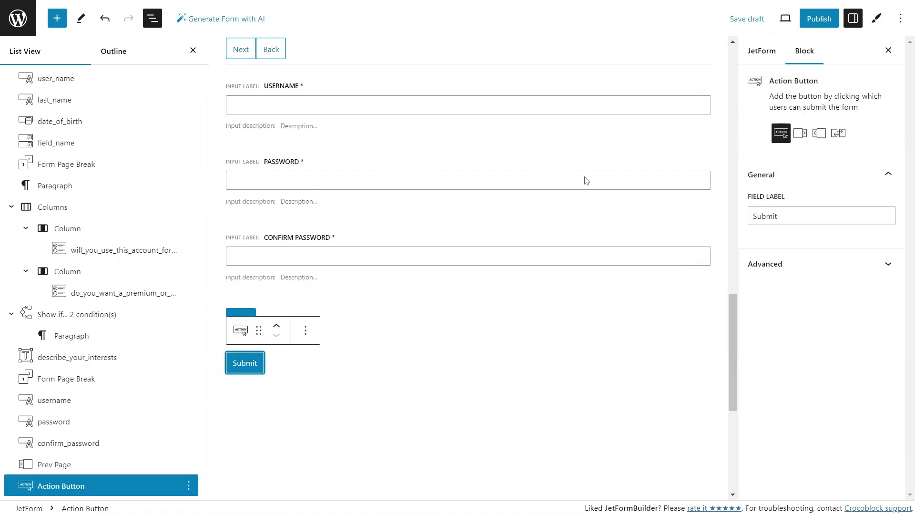
{"action": "left_click", "coordinate": [457, 396]}
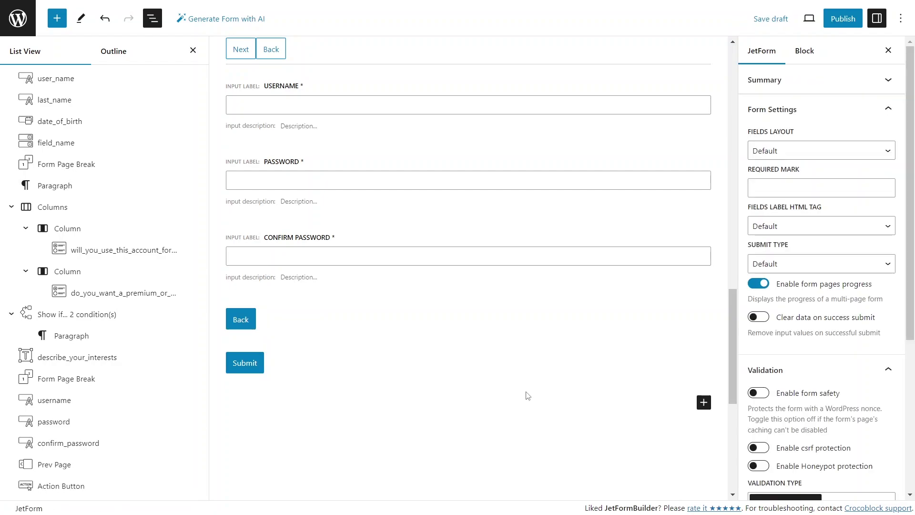
Add a final page break without Next button, labelled 'Account Login Information', message 'Create username and password', and publish
{"action": "left_click", "coordinate": [704, 404]}
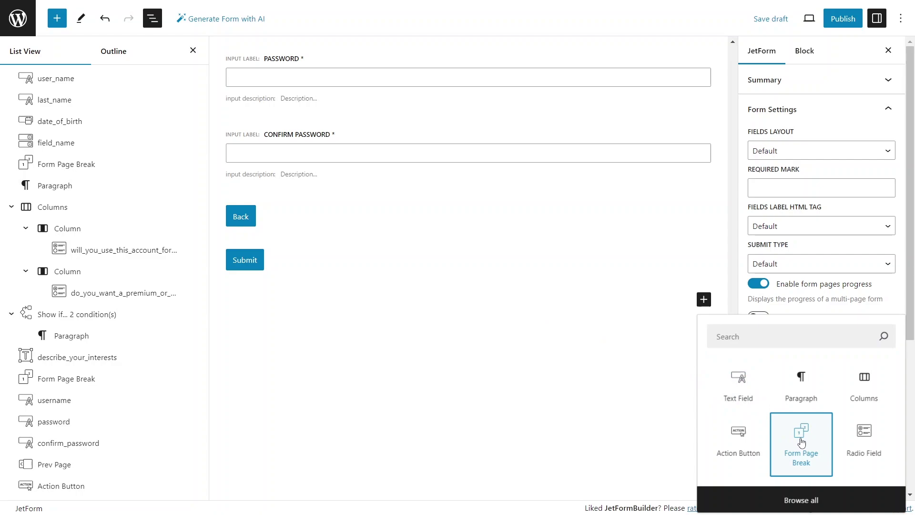
{"action": "left_click", "coordinate": [801, 434]}
{"action": "left_click", "coordinate": [759, 183]}
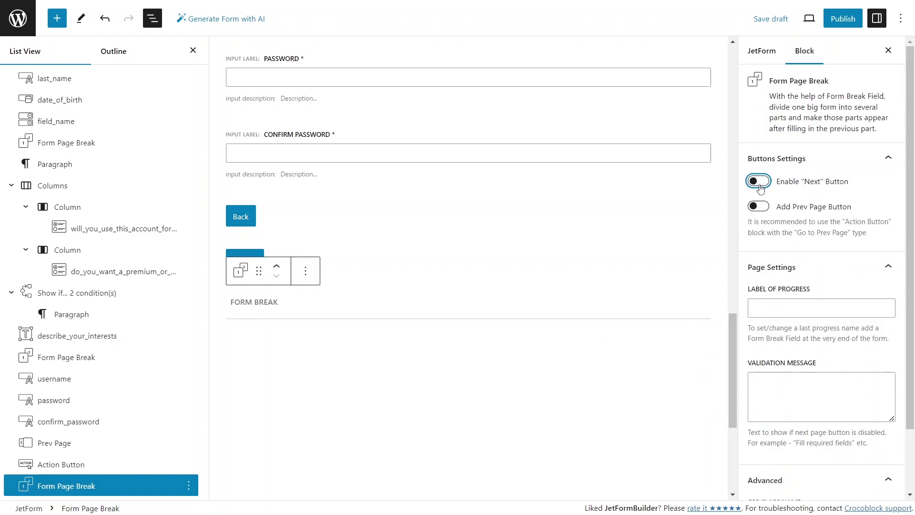
{"action": "left_click", "coordinate": [793, 308]}
{"action": "type", "text": "Account "}
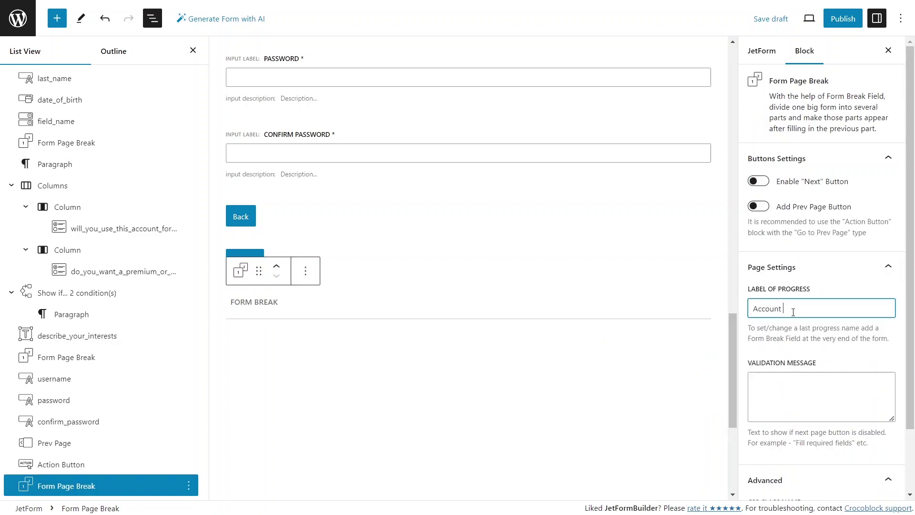
{"action": "type", "text": "Login Information"}
{"action": "left_click", "coordinate": [789, 380]}
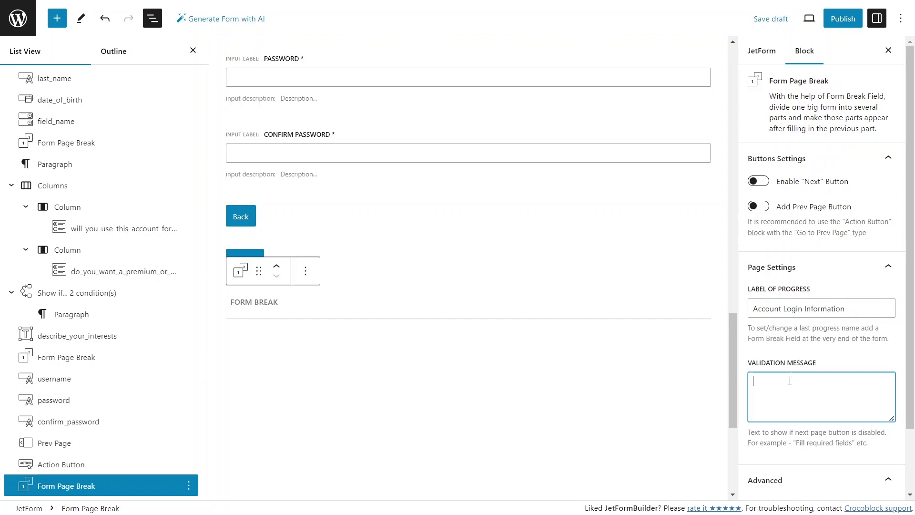
{"action": "type", "text": "Create username and password"}
{"action": "left_click", "coordinate": [832, 29]}
Confirm publishing and embed a JetForm block showing Multi-Step Form in the page's middle column
{"action": "left_click", "coordinate": [827, 28]}
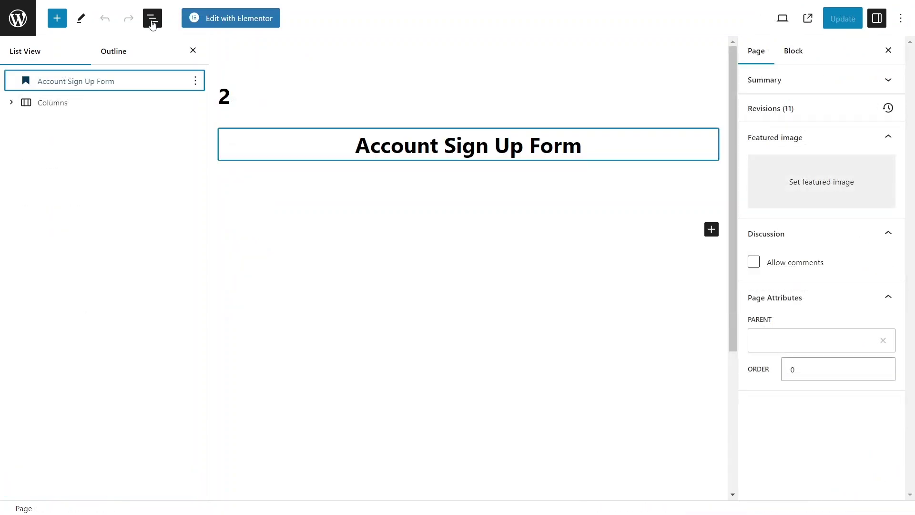
{"action": "left_click", "coordinate": [14, 107]}
{"action": "left_click", "coordinate": [10, 105]}
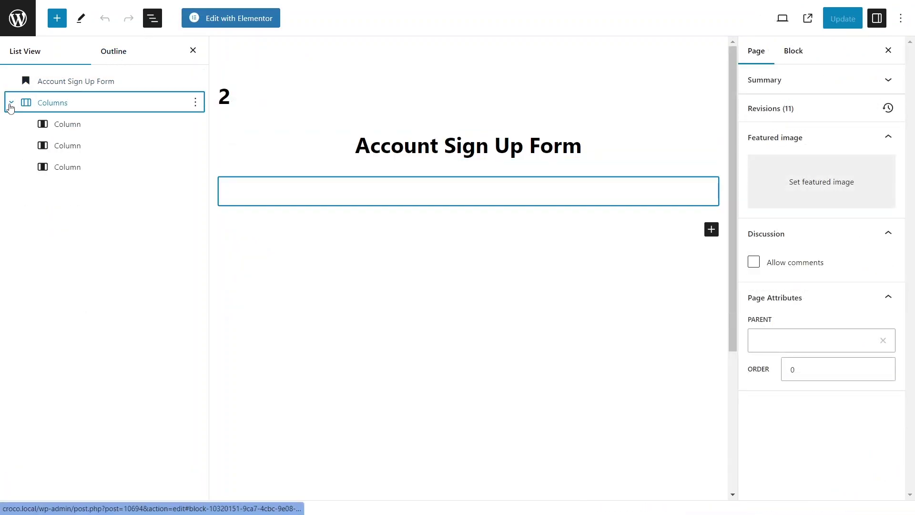
{"action": "left_click", "coordinate": [73, 146]}
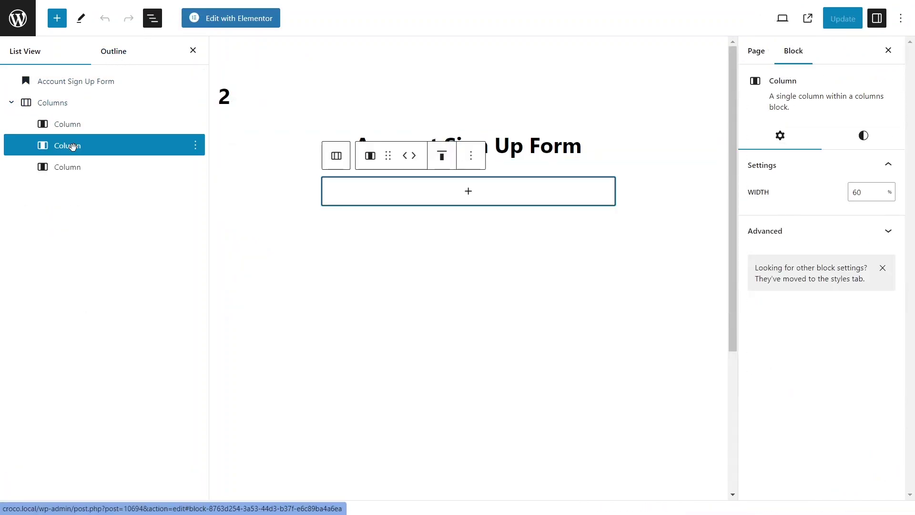
{"action": "left_click", "coordinate": [468, 193]}
{"action": "type", "text": "jetf"}
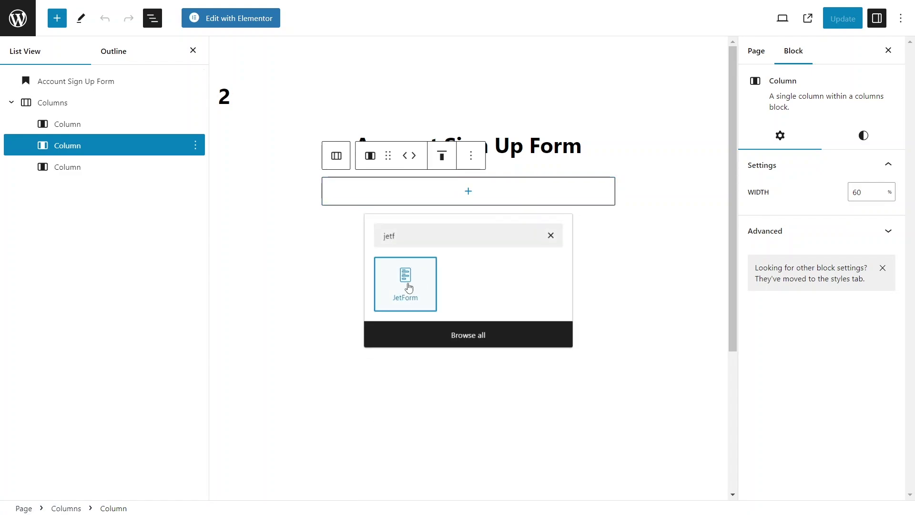
{"action": "left_click", "coordinate": [406, 285]}
{"action": "left_click", "coordinate": [709, 200]}
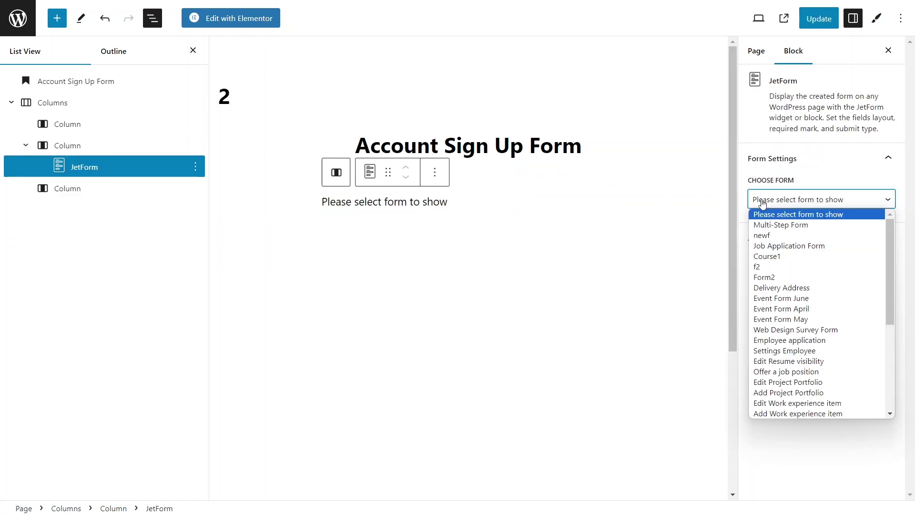
{"action": "left_click", "coordinate": [764, 225]}
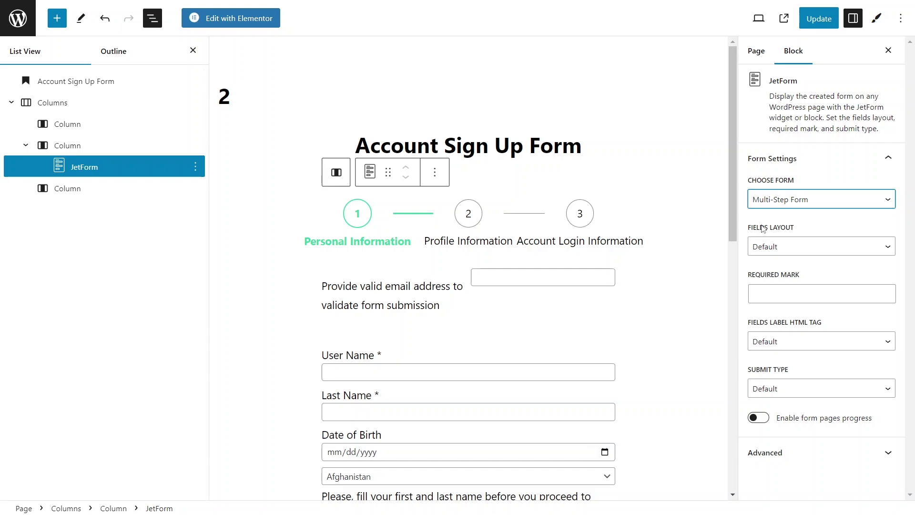
Give the form's input fields a #E5E5E5 light grey background and update the page
{"action": "left_click", "coordinate": [876, 20]}
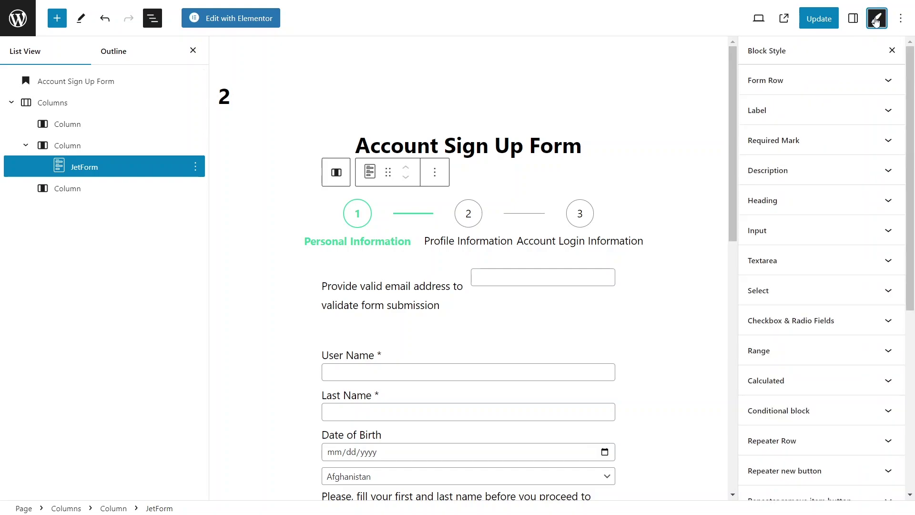
{"action": "left_click", "coordinate": [887, 231]}
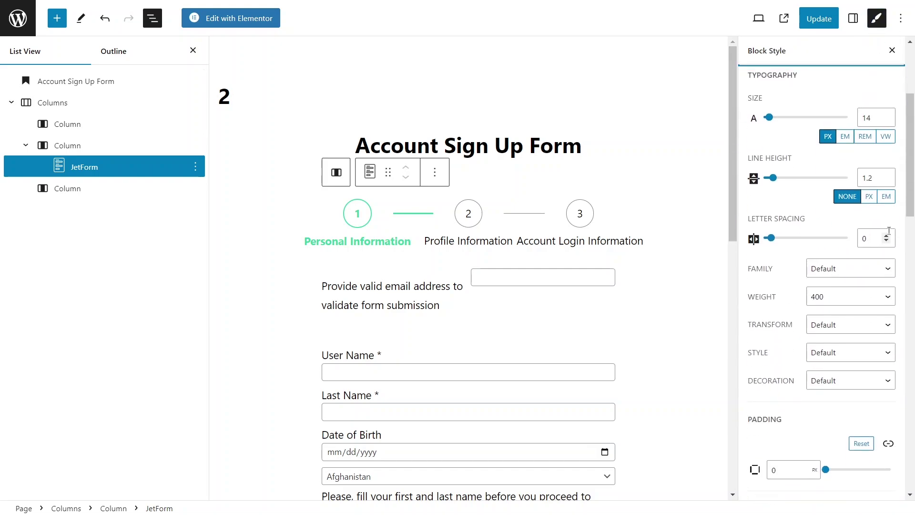
{"action": "scroll", "coordinate": [887, 344], "scroll_direction": "down", "scroll_amount": 10}
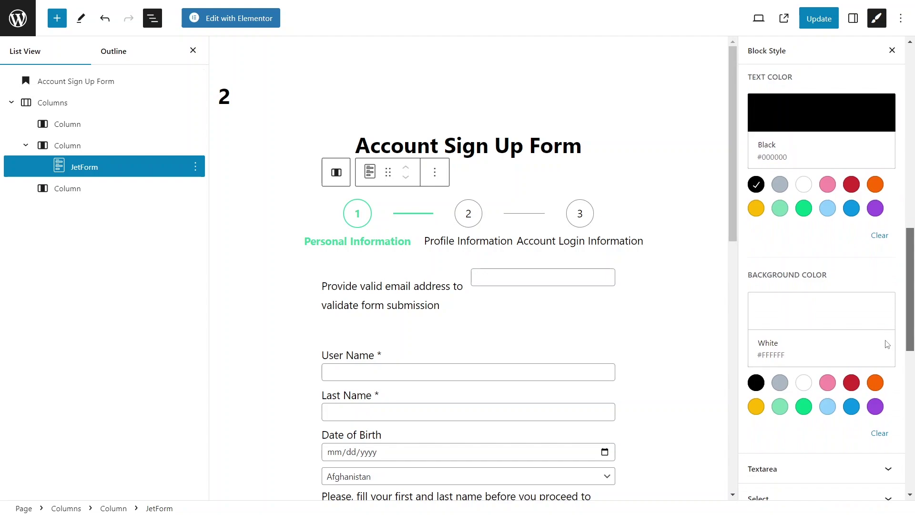
{"action": "left_click", "coordinate": [780, 348]}
{"action": "left_click", "coordinate": [787, 293]}
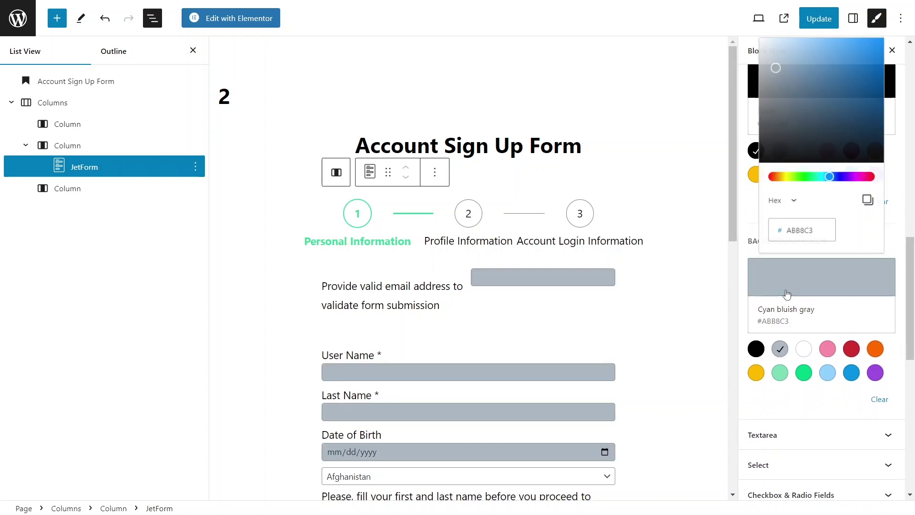
{"action": "left_click_drag", "start_coordinate": [776, 68], "coordinate": [728, 52]}
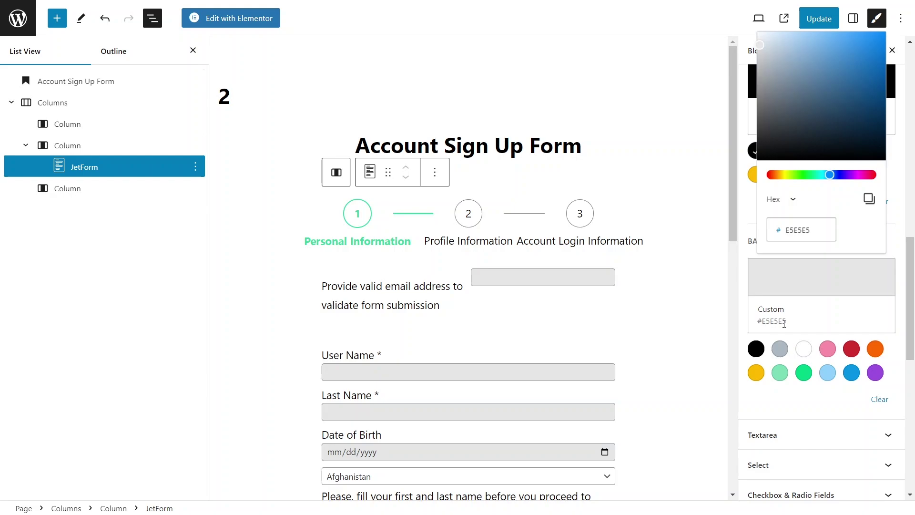
{"action": "double_click", "coordinate": [782, 324]}
{"action": "scroll", "coordinate": [660, 370], "scroll_direction": "down", "scroll_amount": 2}
{"action": "left_click", "coordinate": [661, 370]}
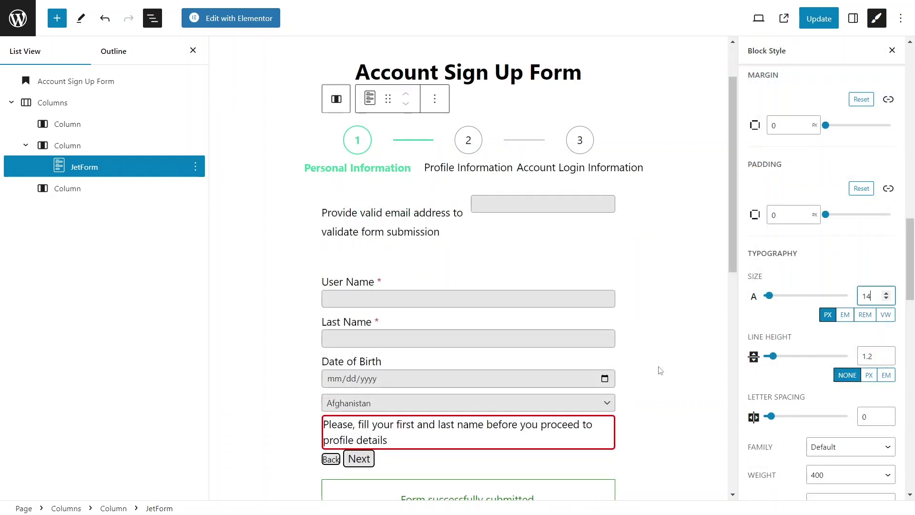
{"action": "left_click", "coordinate": [818, 19]}
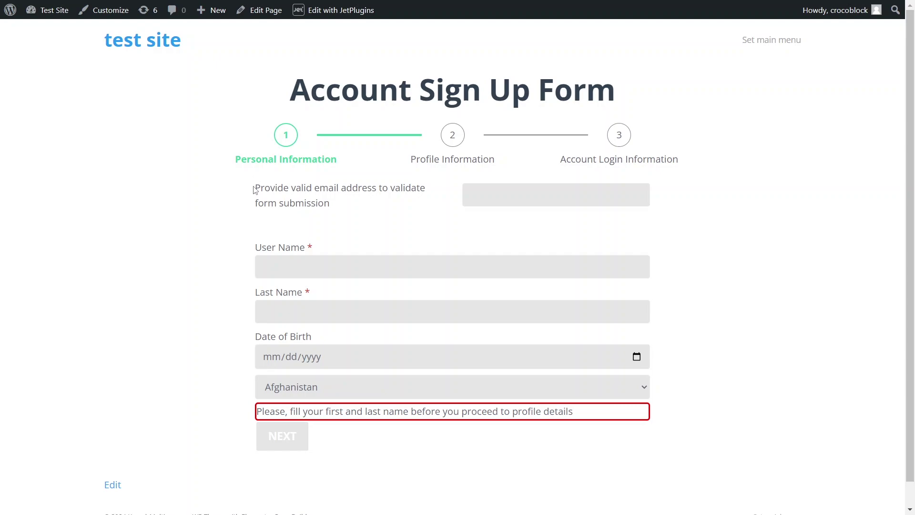
Highlight the email helper text on the live form's first step, then clear the highlight
{"action": "left_click_drag", "start_coordinate": [254, 190], "coordinate": [353, 212]}
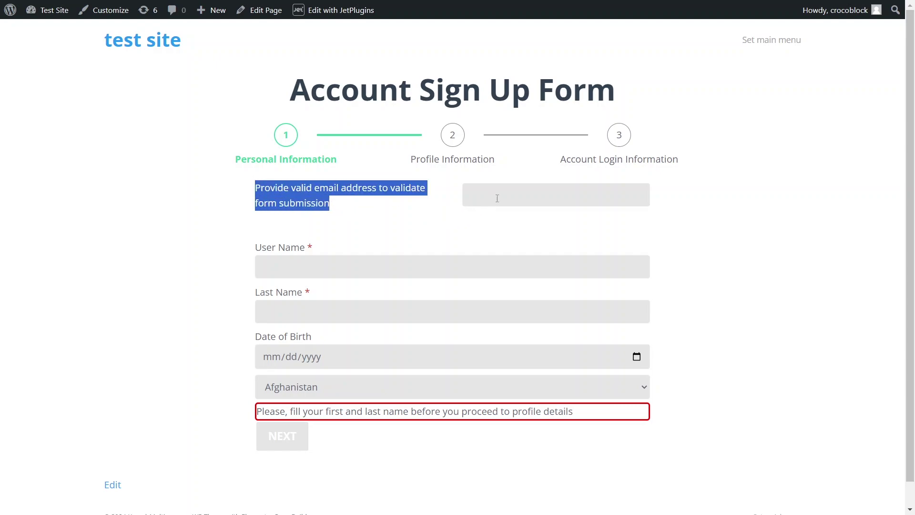
{"action": "left_click", "coordinate": [236, 218]}
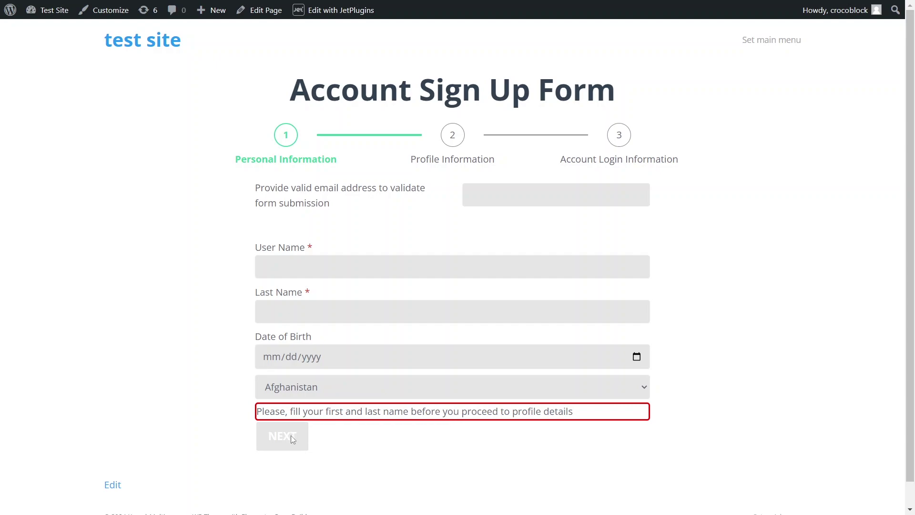
Enter the user's first and last name and advance to the Profile Information step
{"action": "left_click", "coordinate": [276, 270]}
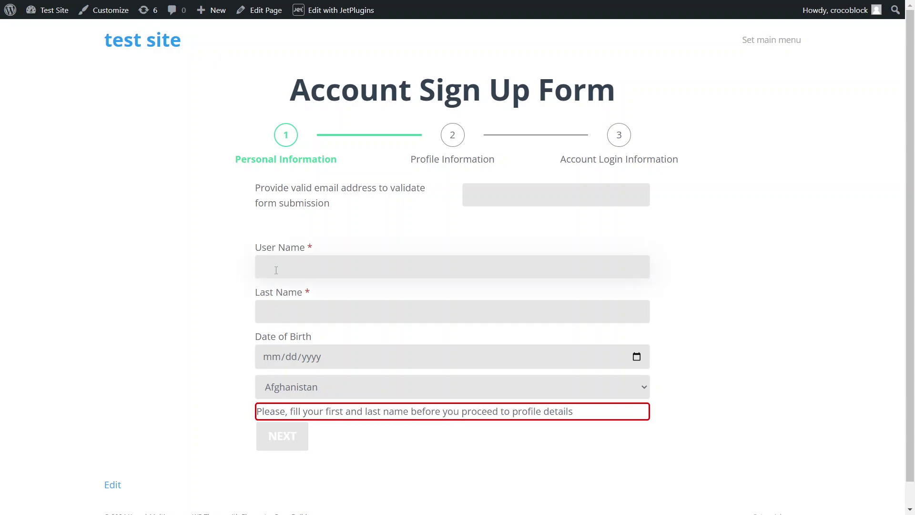
{"action": "left_click", "coordinate": [268, 315]}
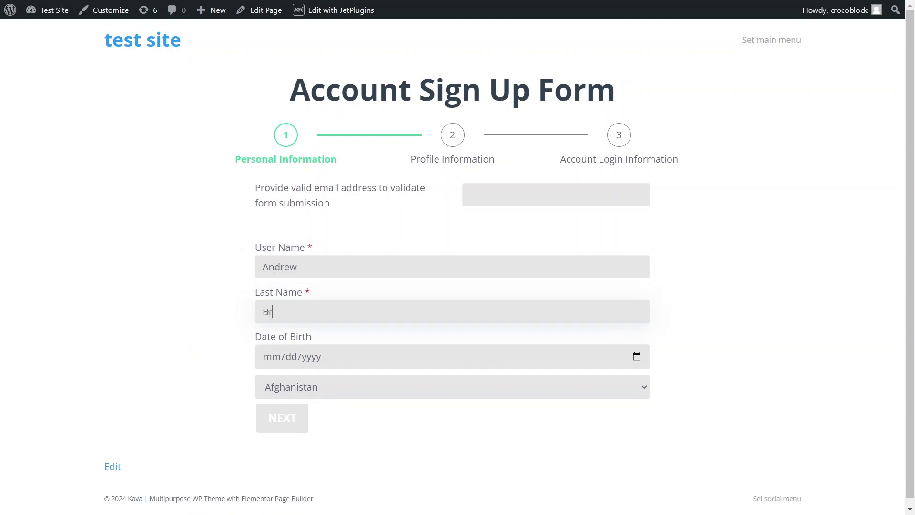
{"action": "left_click", "coordinate": [286, 421]}
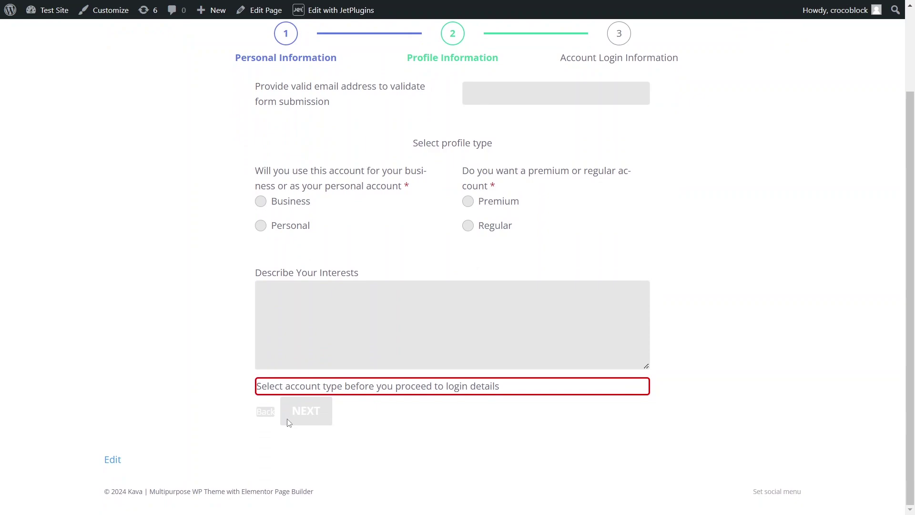
Choose Business use and a Regular account, then advance to Account Login Information
{"action": "scroll", "coordinate": [288, 422], "scroll_direction": "up", "scroll_amount": 2}
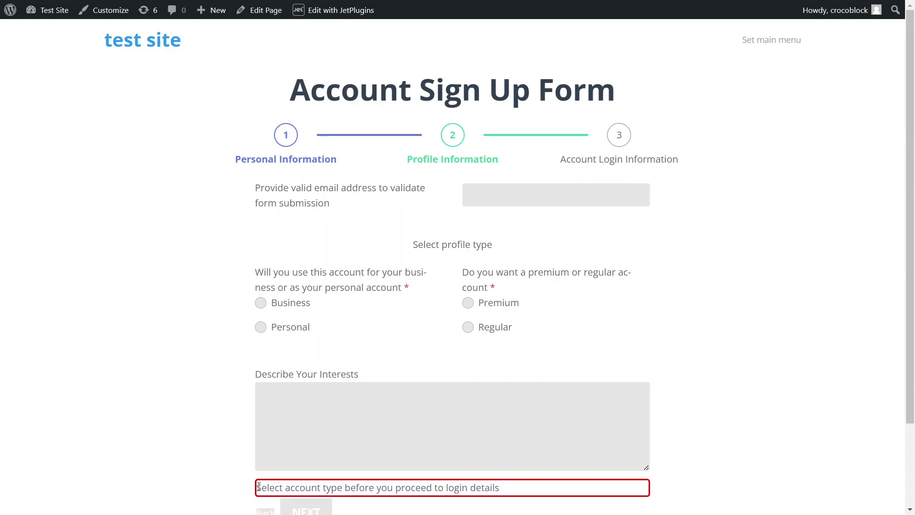
{"action": "left_click_drag", "start_coordinate": [257, 487], "coordinate": [345, 485]}
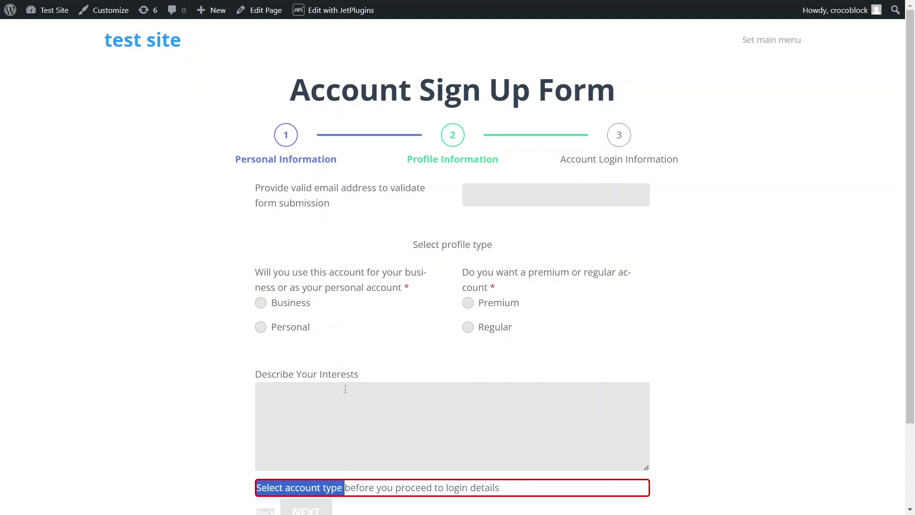
{"action": "left_click", "coordinate": [261, 303]}
{"action": "left_click", "coordinate": [466, 303]}
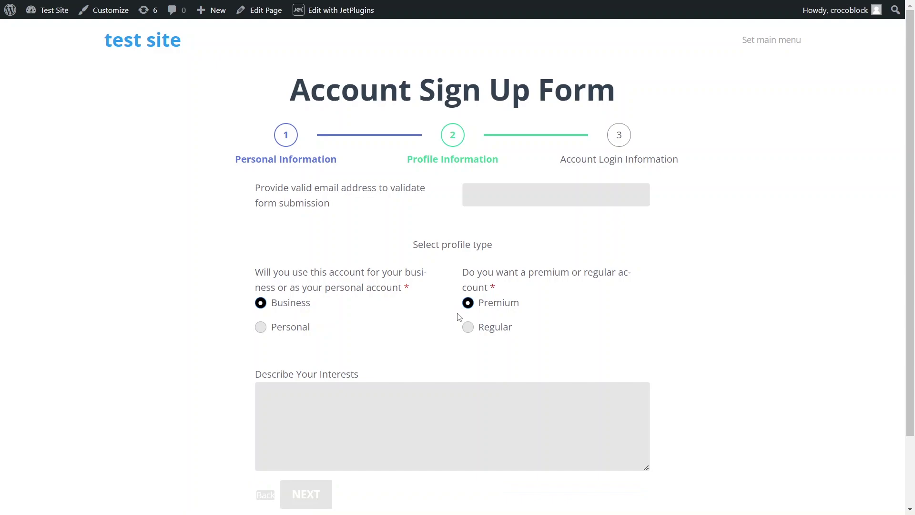
{"action": "left_click", "coordinate": [467, 329]}
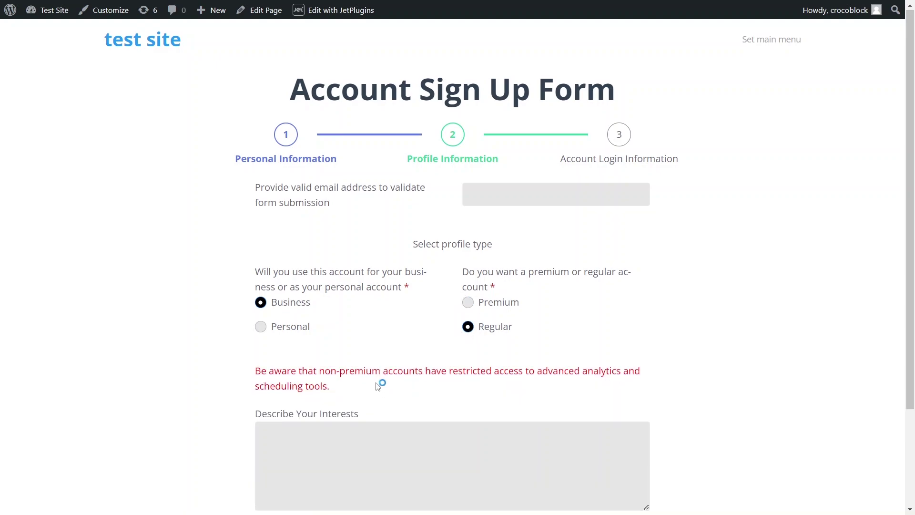
{"action": "scroll", "coordinate": [378, 386], "scroll_direction": "down", "scroll_amount": 1}
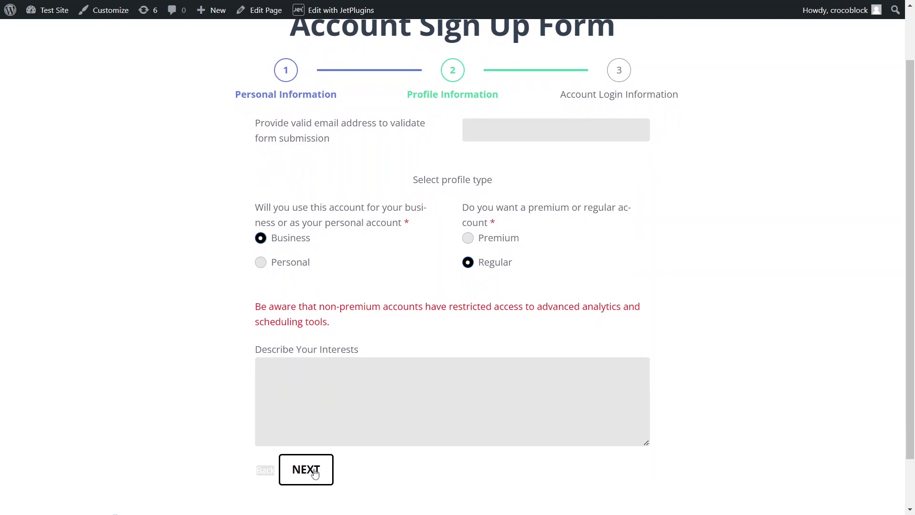
{"action": "left_click", "coordinate": [315, 471]}
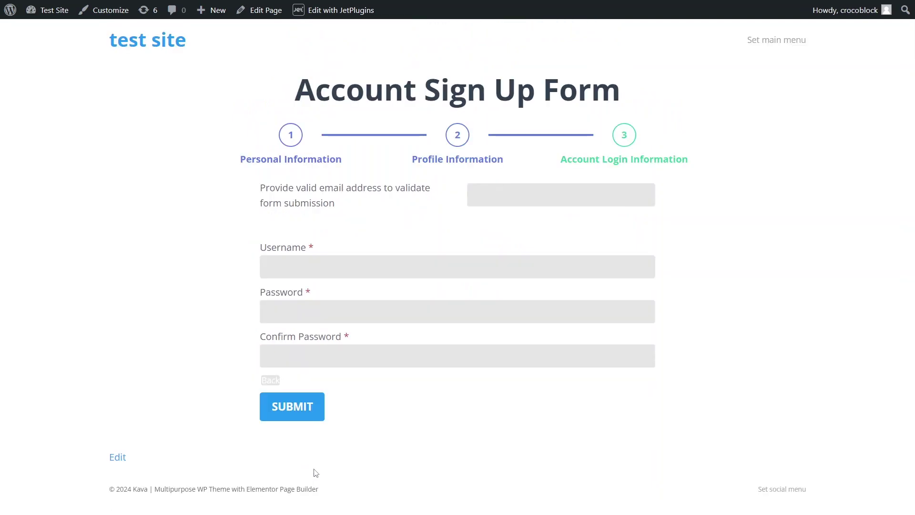
Fill in the username, password and matching confirmation password, then enter a valid email address
{"action": "left_click", "coordinate": [300, 266]}
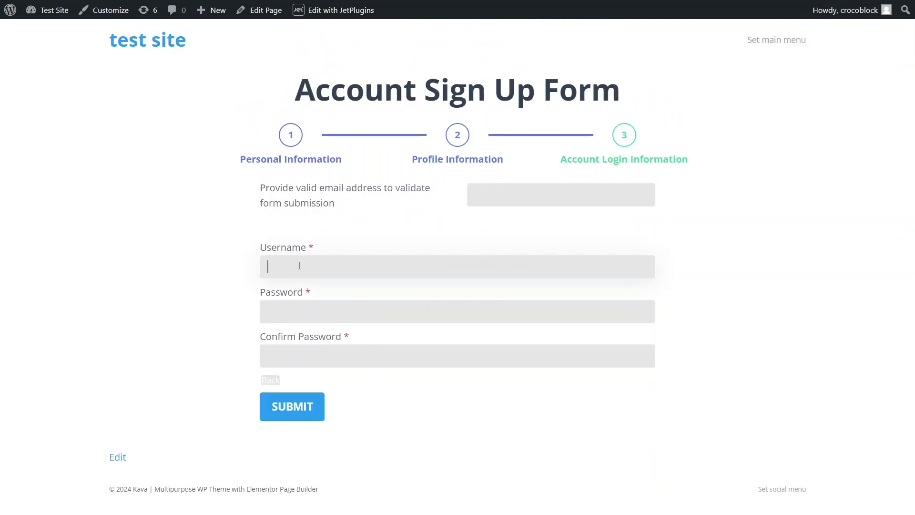
{"action": "type", "text": "User1"}
{"action": "left_click", "coordinate": [282, 315]}
{"action": "type", "text": "Pa"}
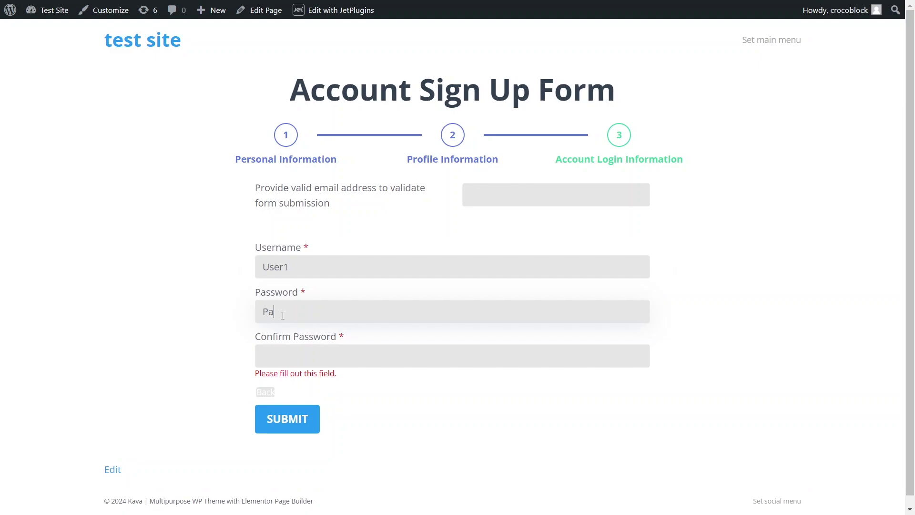
{"action": "type", "text": "ssword1"}
{"action": "left_click", "coordinate": [274, 357]}
{"action": "type", "text": "Password"}
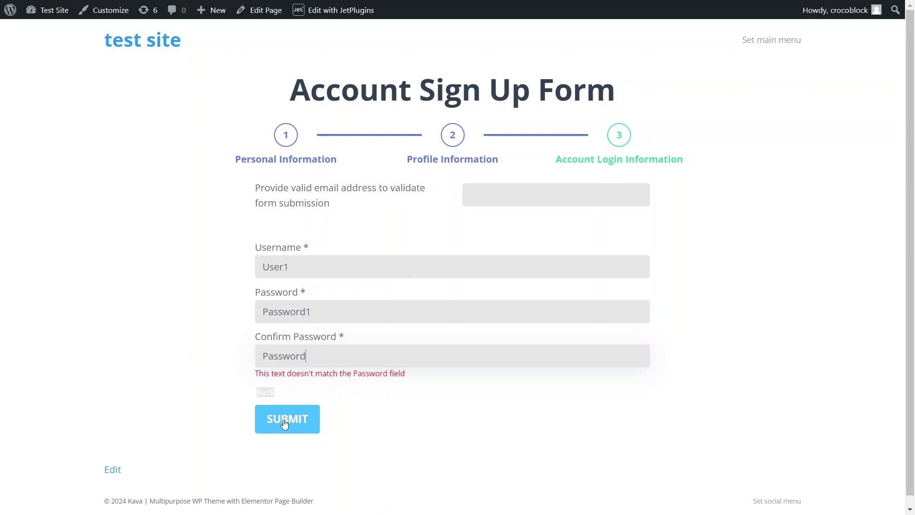
{"action": "type", "text": "1"}
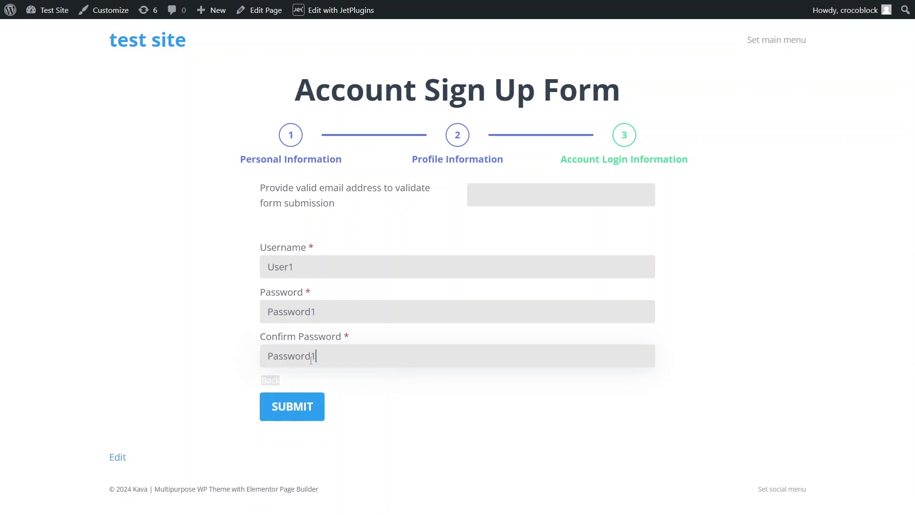
{"action": "left_click", "coordinate": [290, 410]}
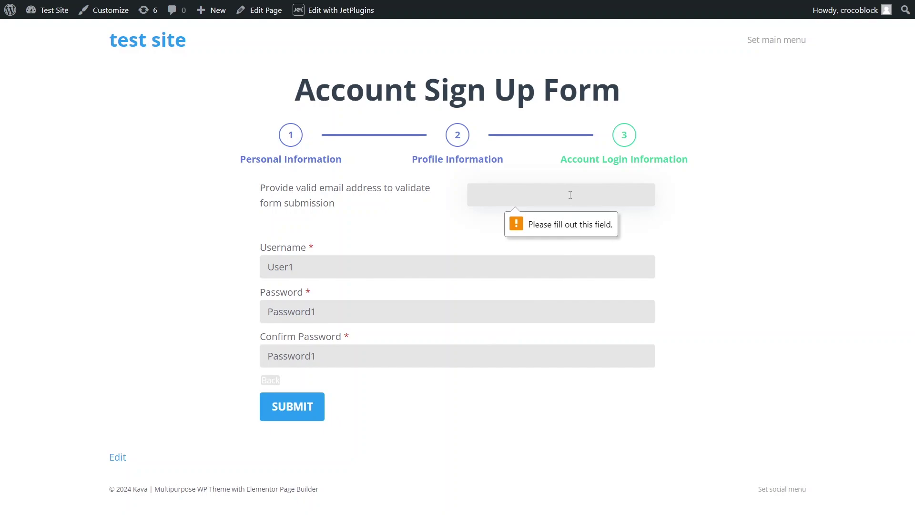
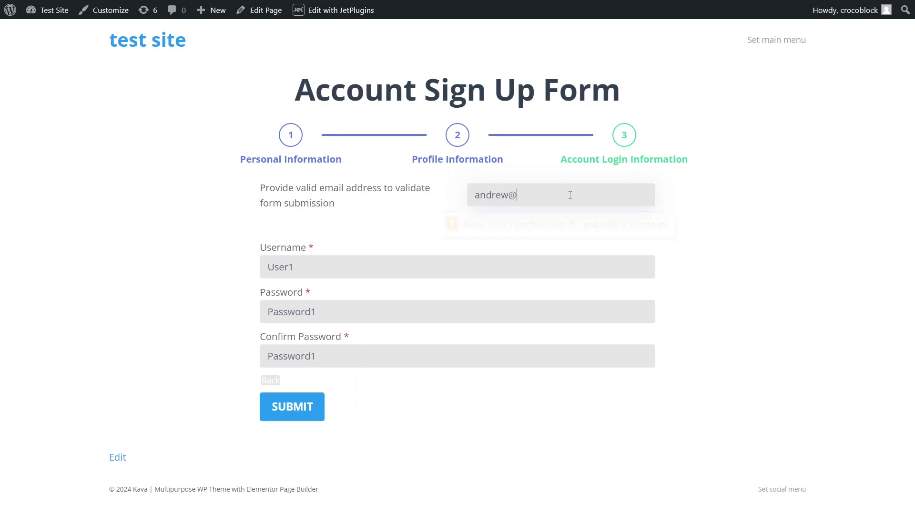
Submit the signup form and verify the 'Form successfully submitted.' message
{"action": "left_click", "coordinate": [314, 419]}
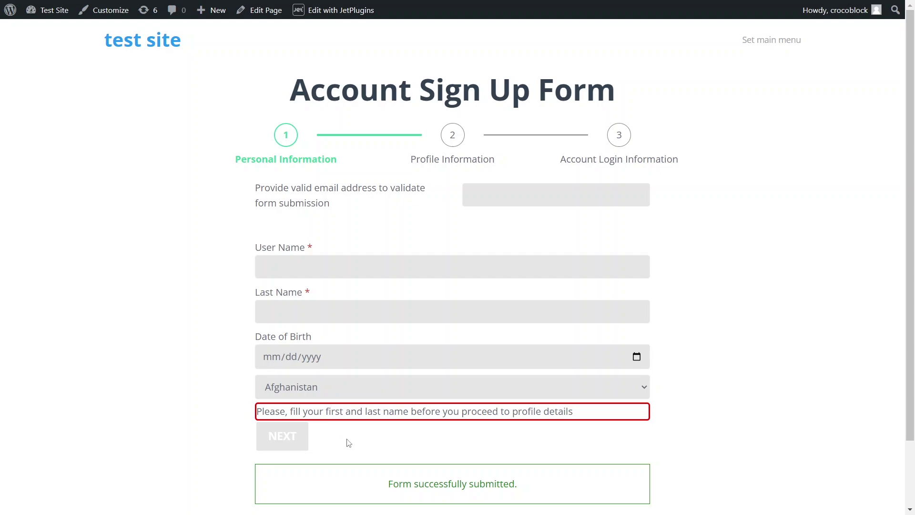
{"action": "left_click_drag", "start_coordinate": [386, 482], "coordinate": [527, 496]}
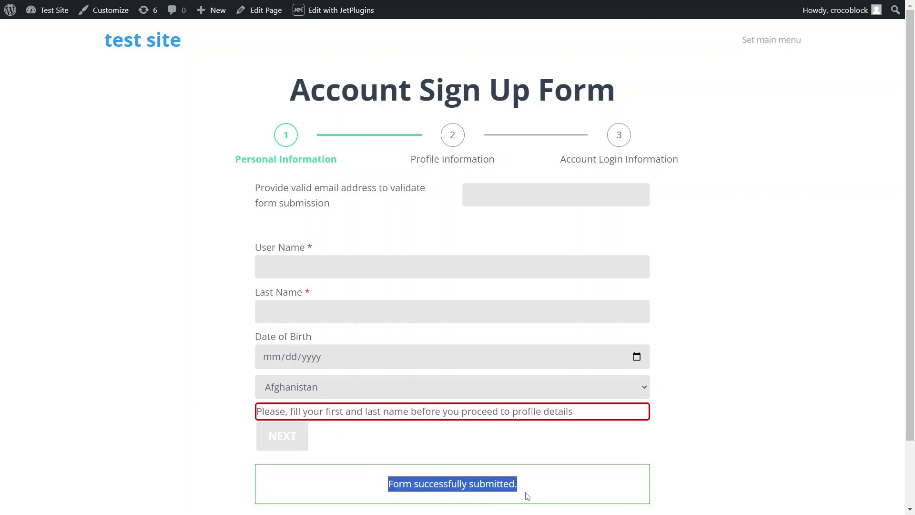